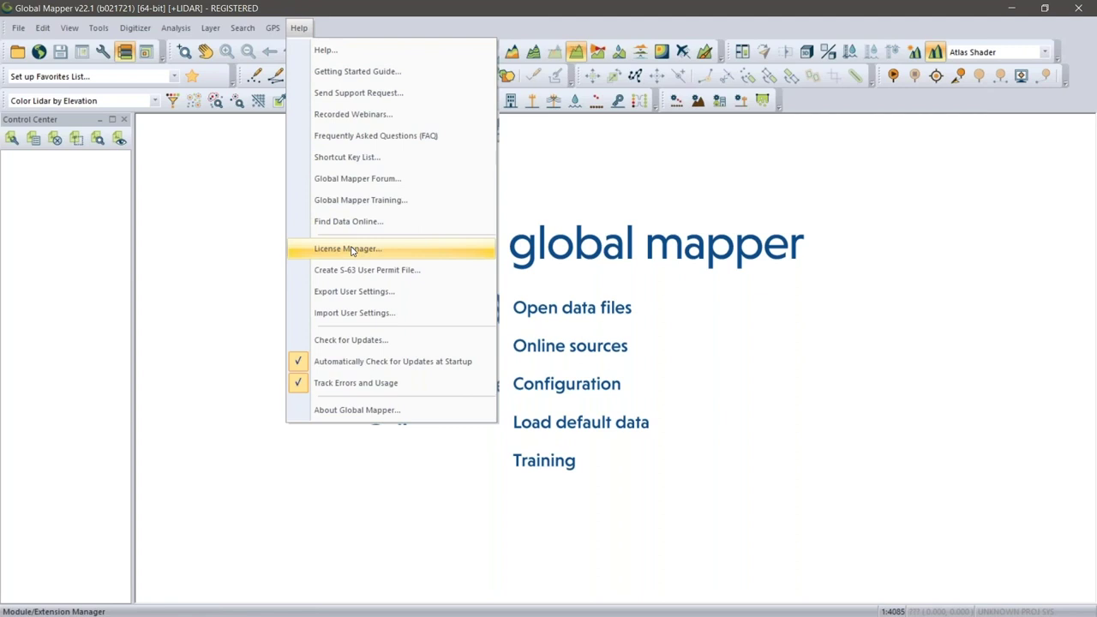
# Step: Review the LIDAR Module entry among the licensed features in the License Manager, and close it
pyautogui.click(351, 250)
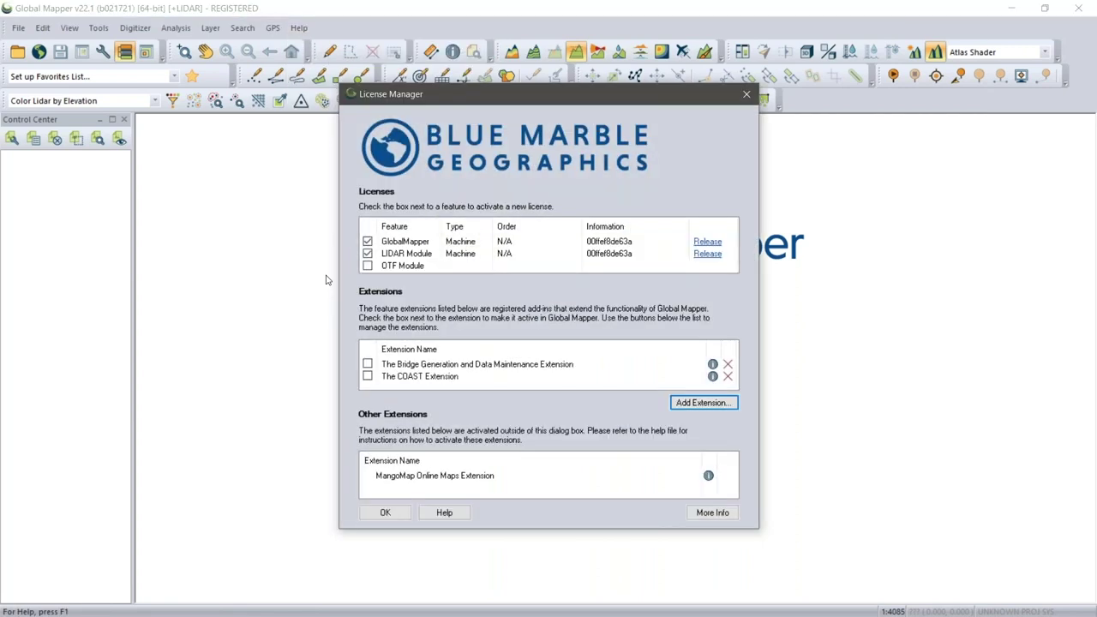
pyautogui.click(369, 254)
pyautogui.click(369, 254)
pyautogui.click(747, 94)
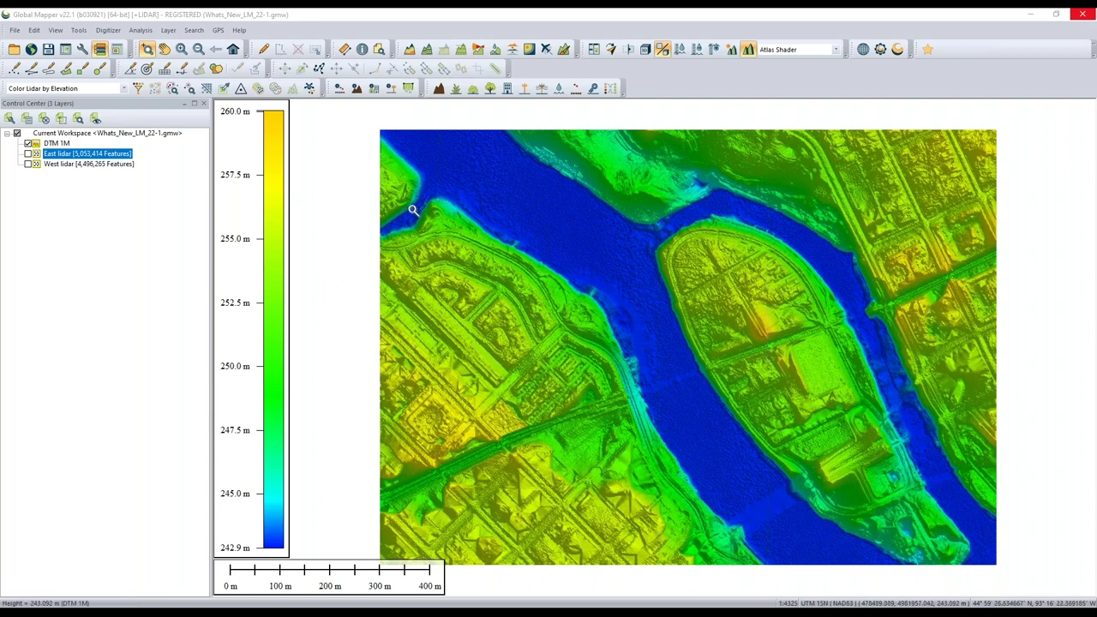
# Step: Review the Terrain Paint options for the DTM 1M layer, and close them without painting
pyautogui.click(566, 50)
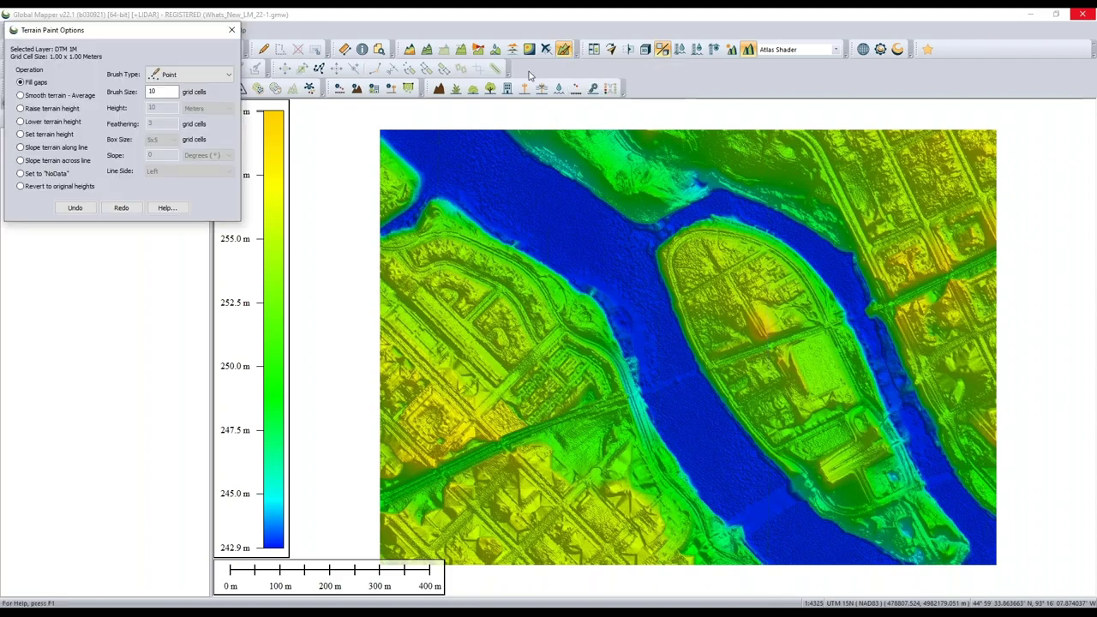
pyautogui.moveTo(201, 52); pyautogui.dragTo(348, 155)
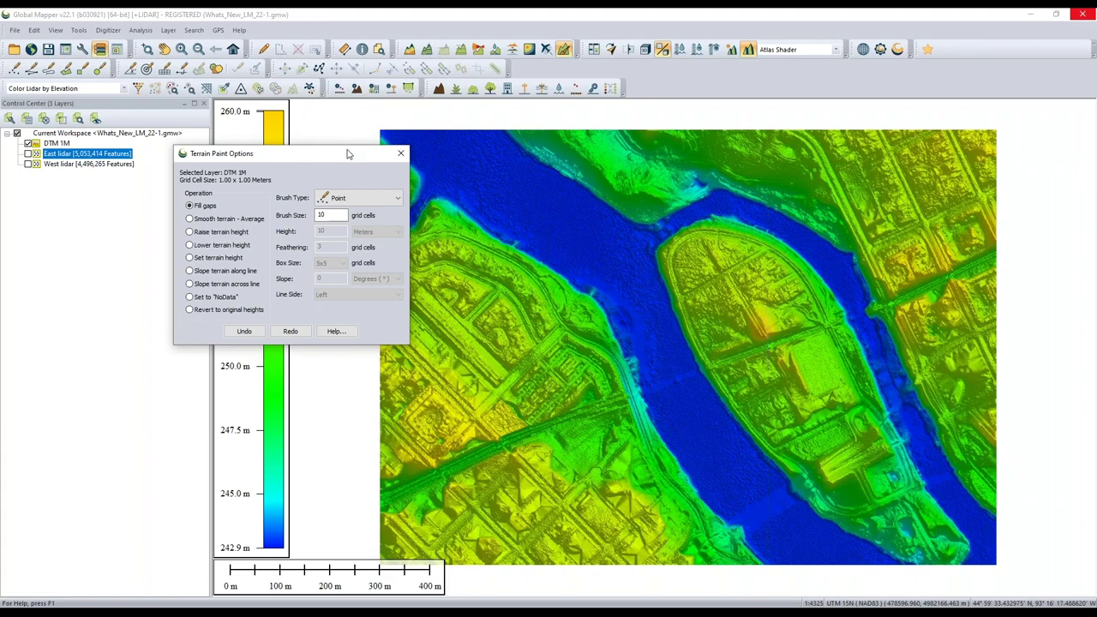
pyautogui.click(400, 153)
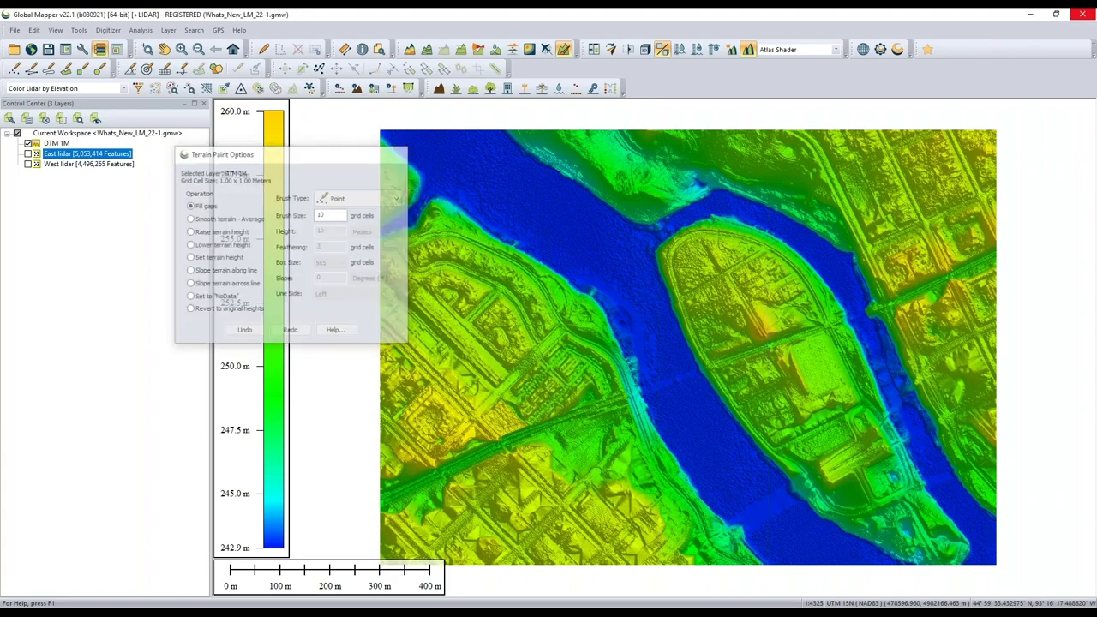
# Step: Display the East lidar and West lidar layers instead of DTM 1M, colored by classification
pyautogui.click(28, 143)
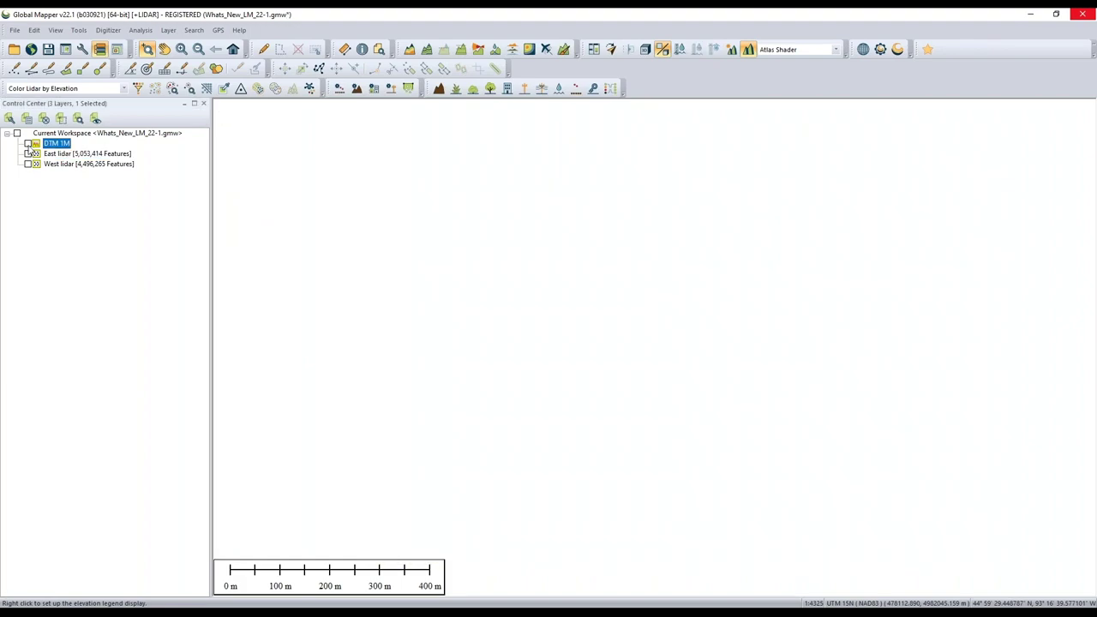
pyautogui.click(29, 153)
pyautogui.click(28, 164)
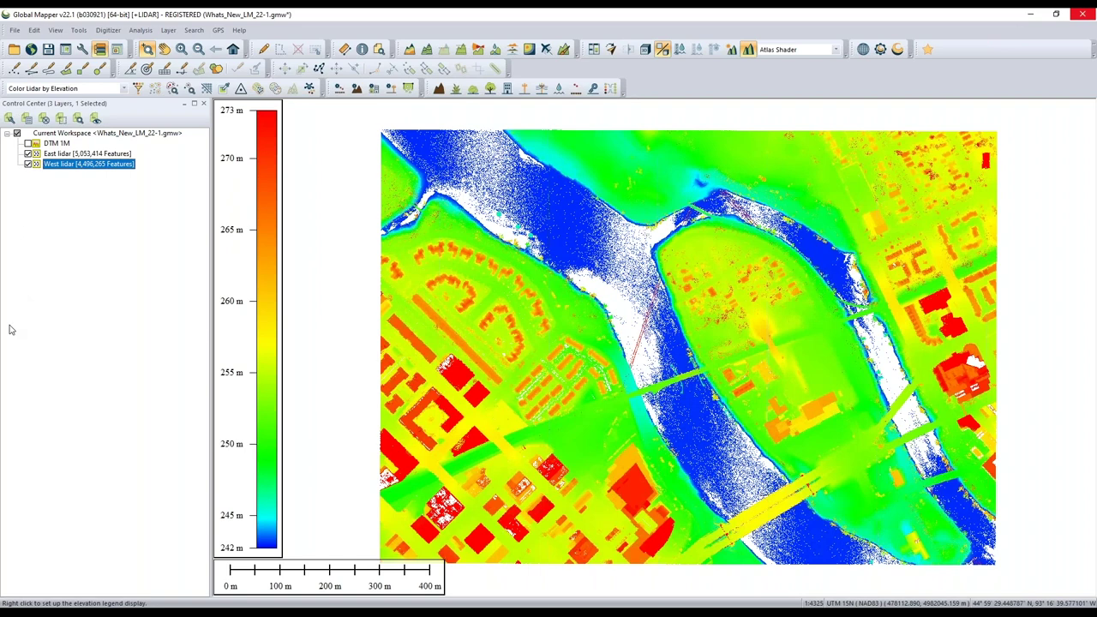
pyautogui.click(125, 89)
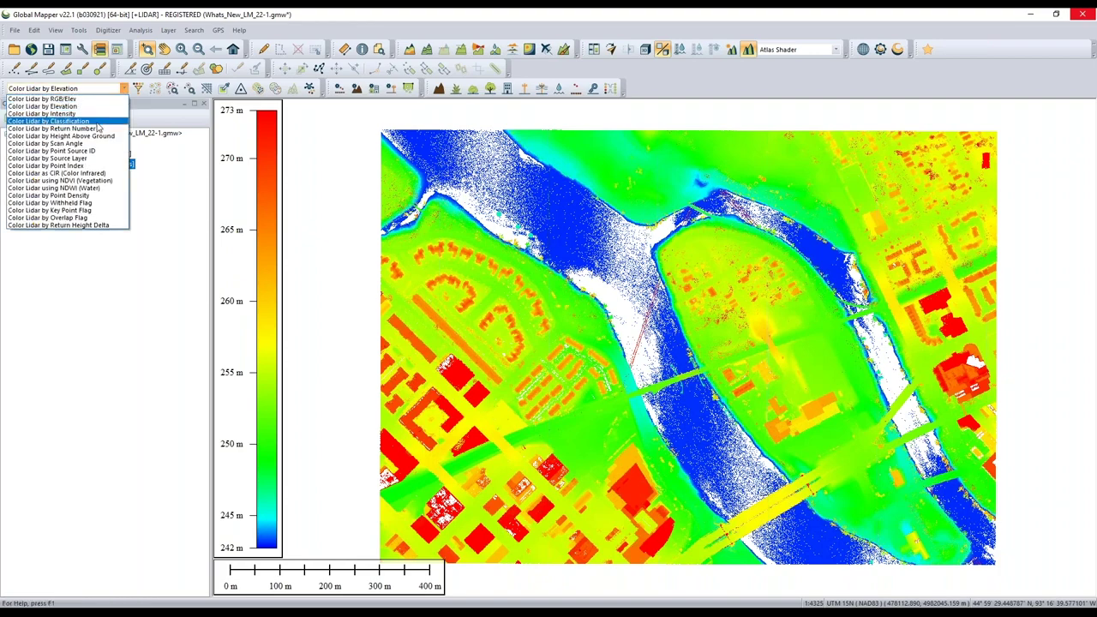
pyautogui.click(98, 125)
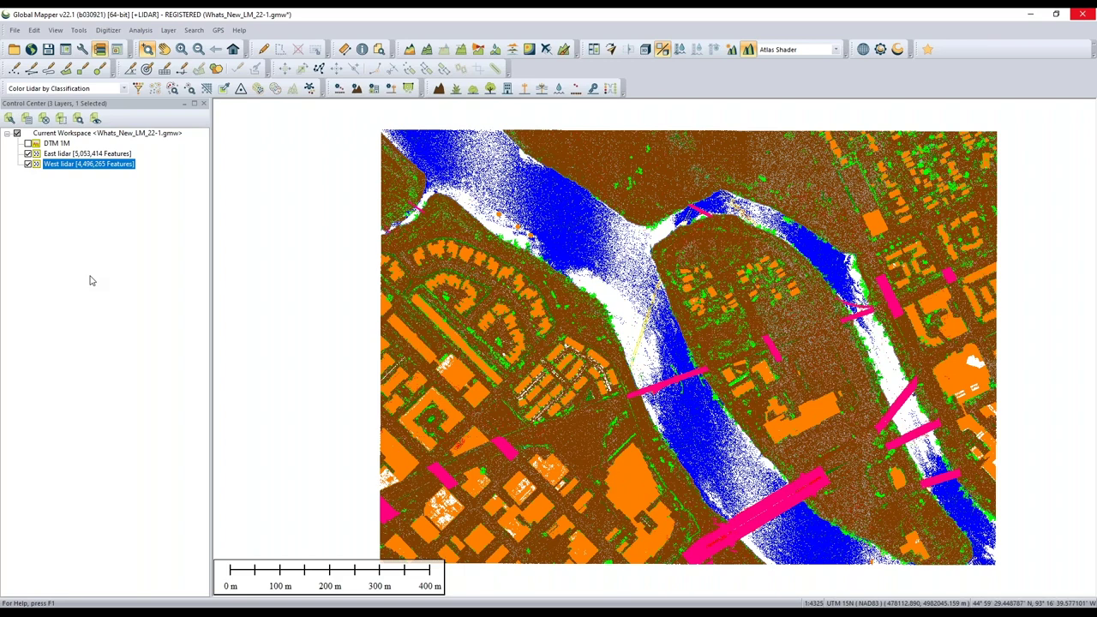
# Step: Examine the gridded and segmentation method settings for automatic classification of building and vegetation lidar points without running it
pyautogui.click(373, 94)
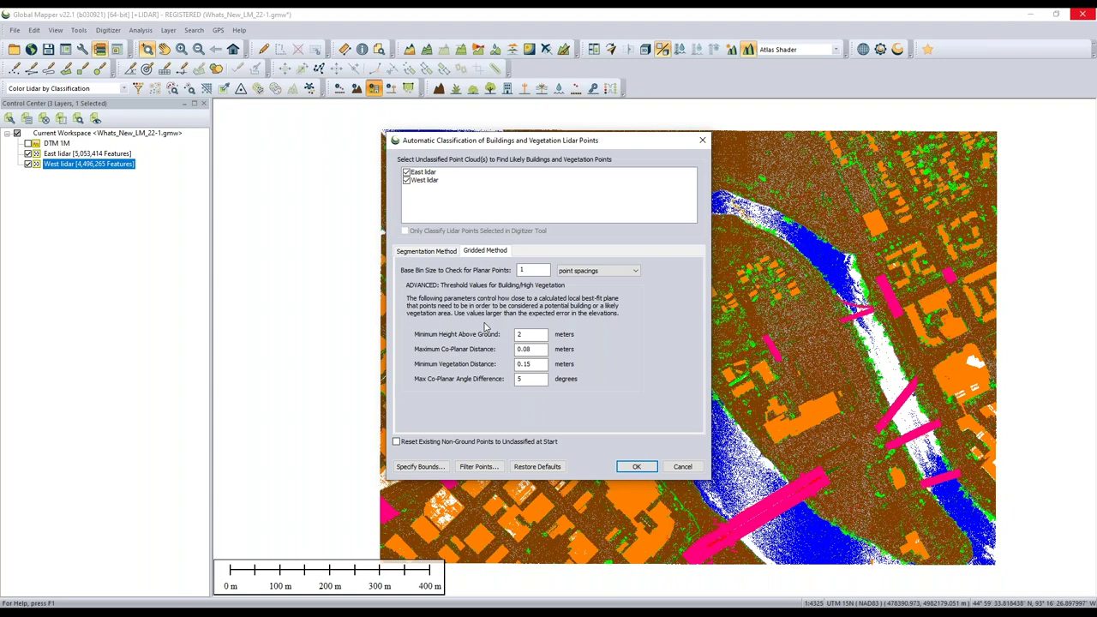
pyautogui.click(421, 253)
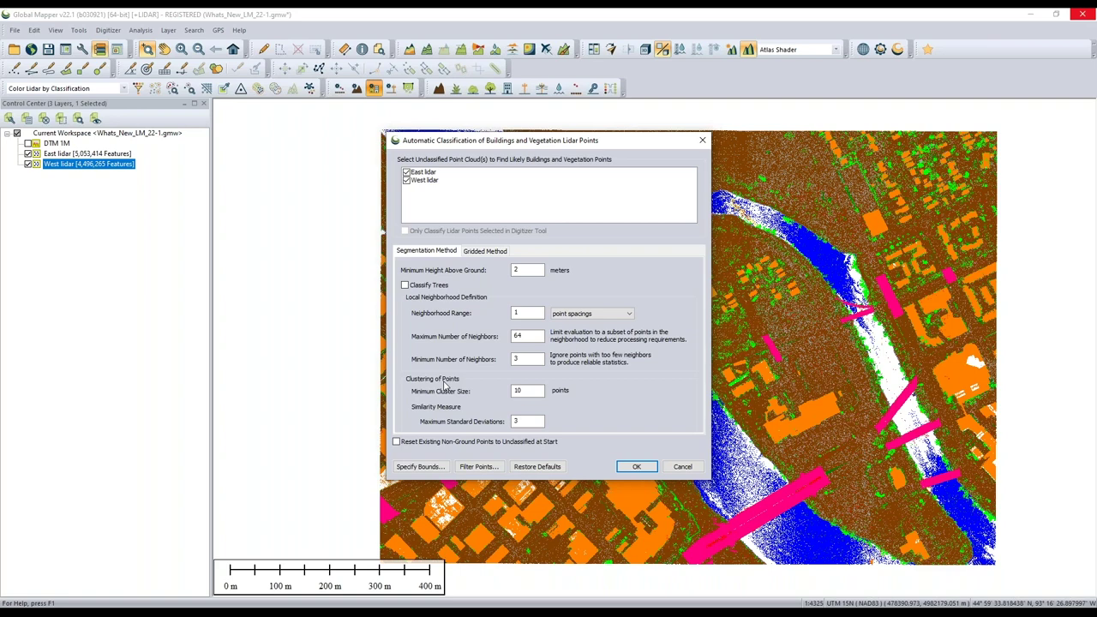
pyautogui.click(682, 467)
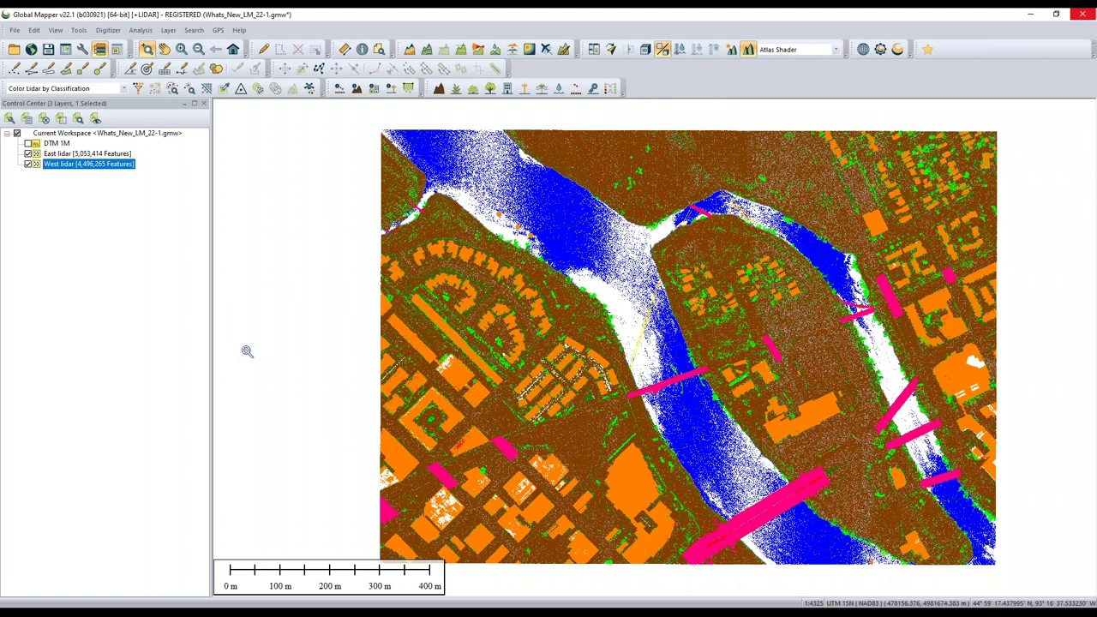
pyautogui.click(374, 89)
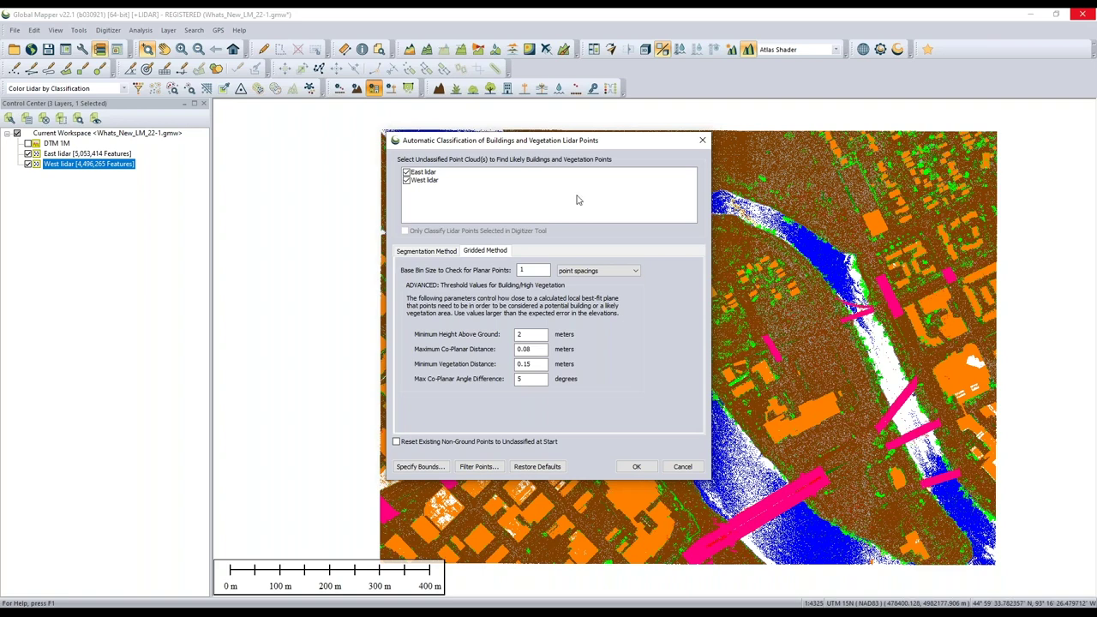
pyautogui.press('Escape')
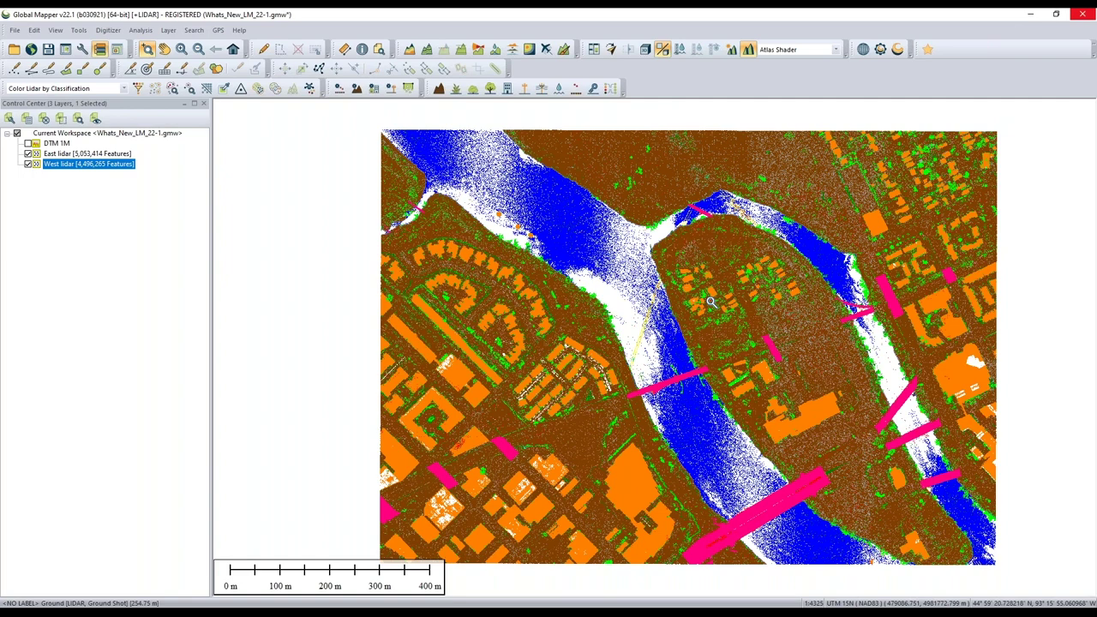
# Step: Preview the point clouds colored by source layer and by scan angle
pyautogui.click(122, 91)
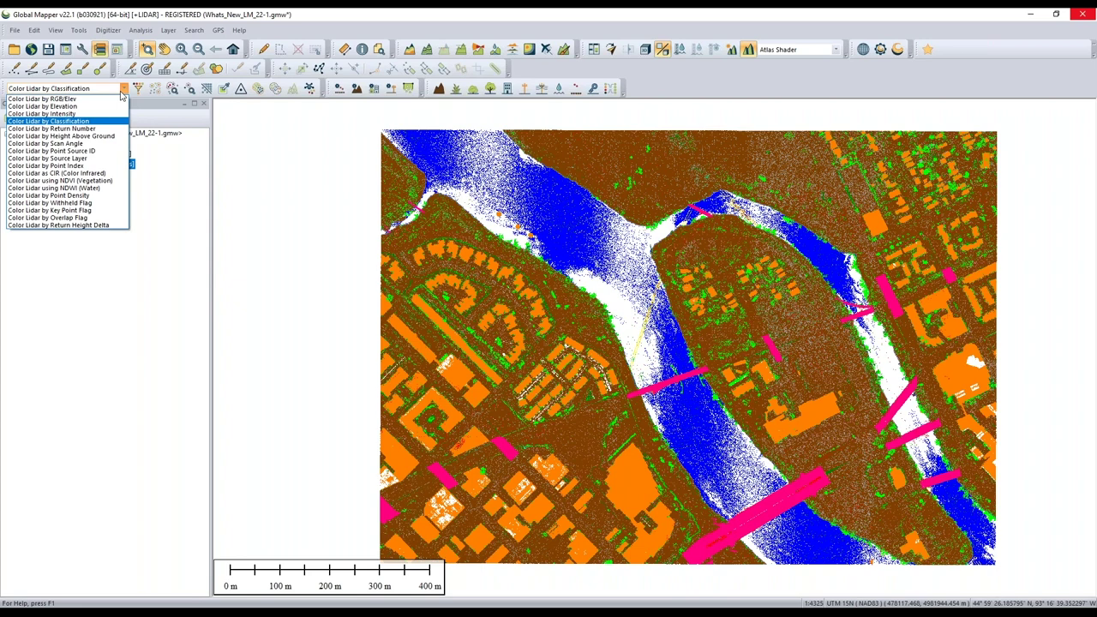
pyautogui.click(101, 159)
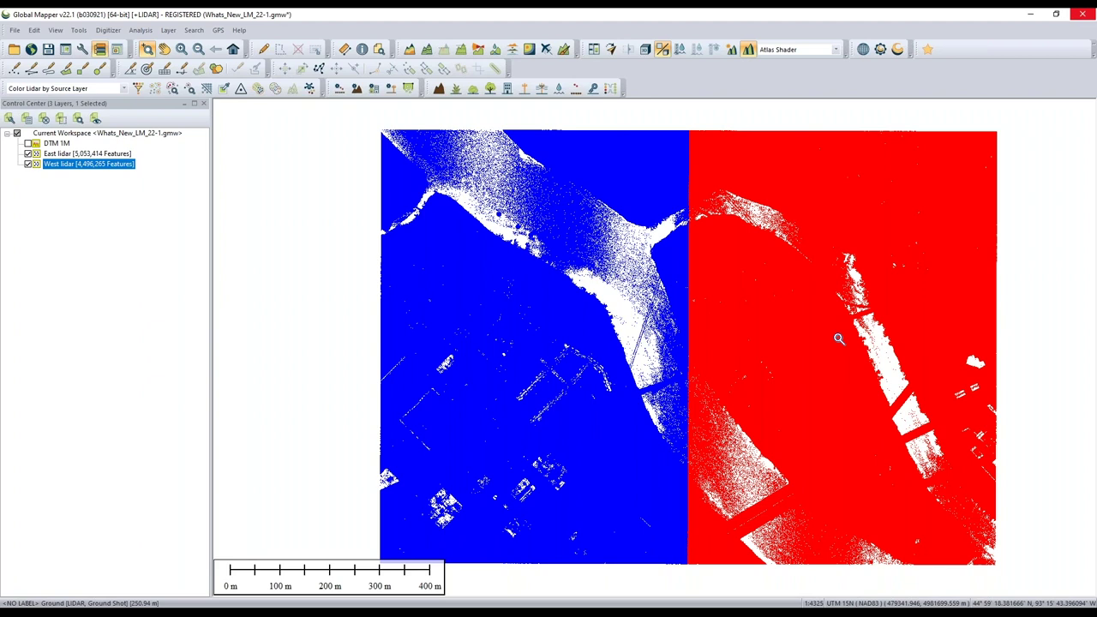
pyautogui.click(124, 89)
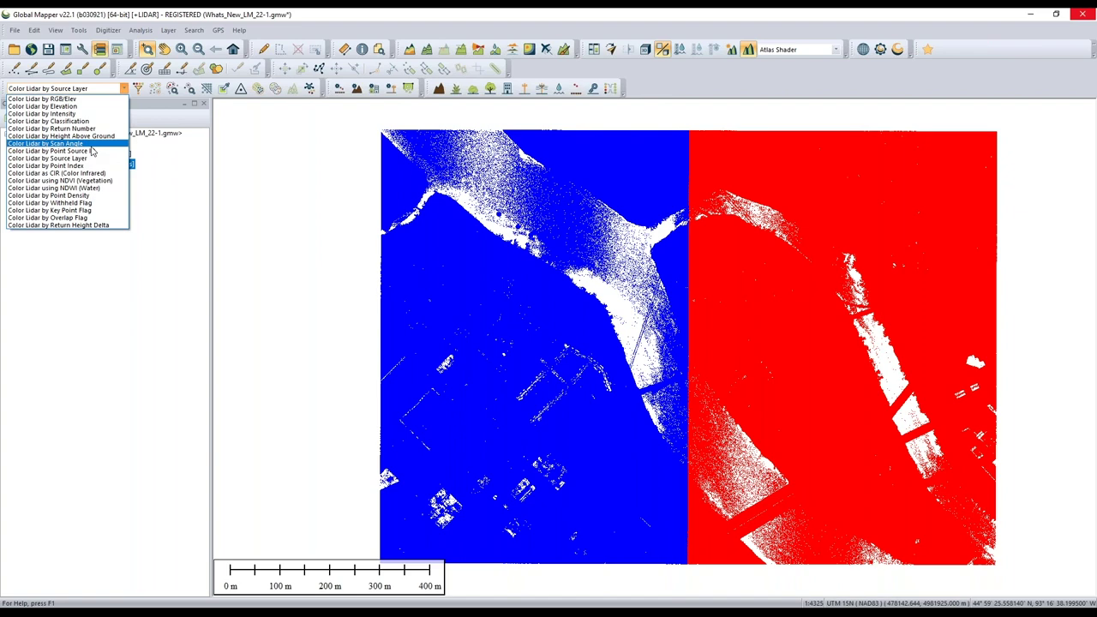
pyautogui.click(51, 143)
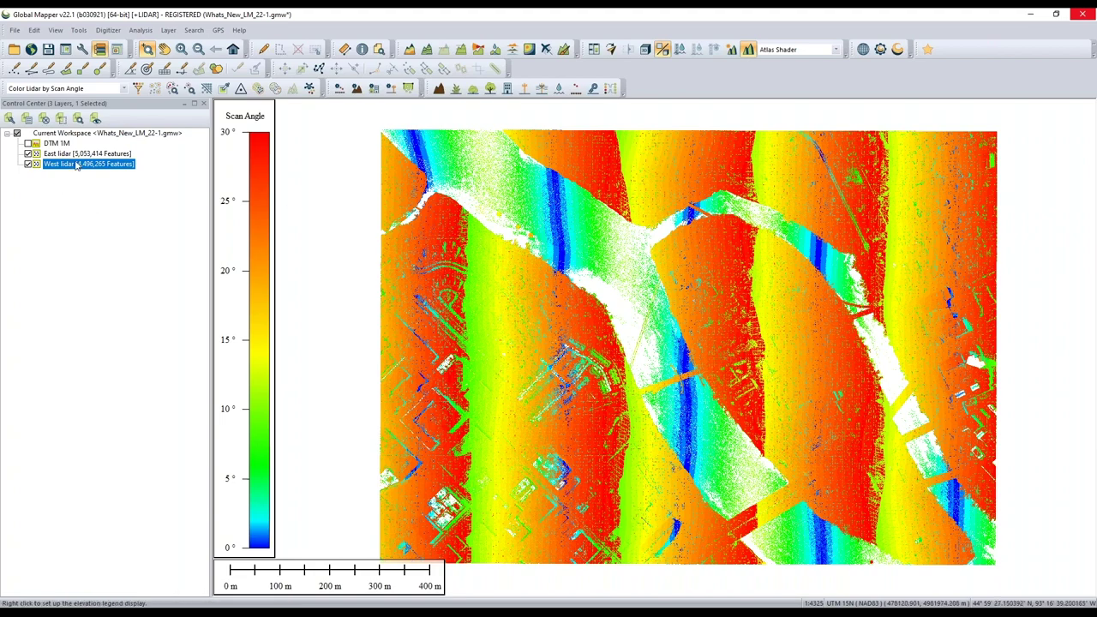
# Step: Color the lidar by elevation and show the point cloud along the river obliquely in the 3D Viewer
pyautogui.click(123, 88)
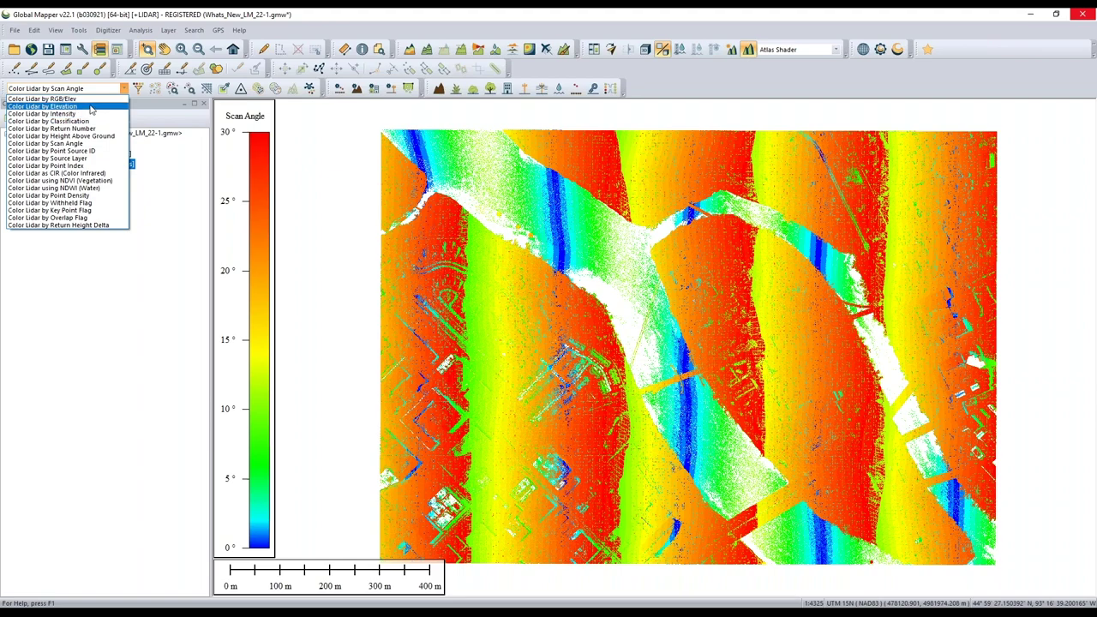
pyautogui.click(91, 106)
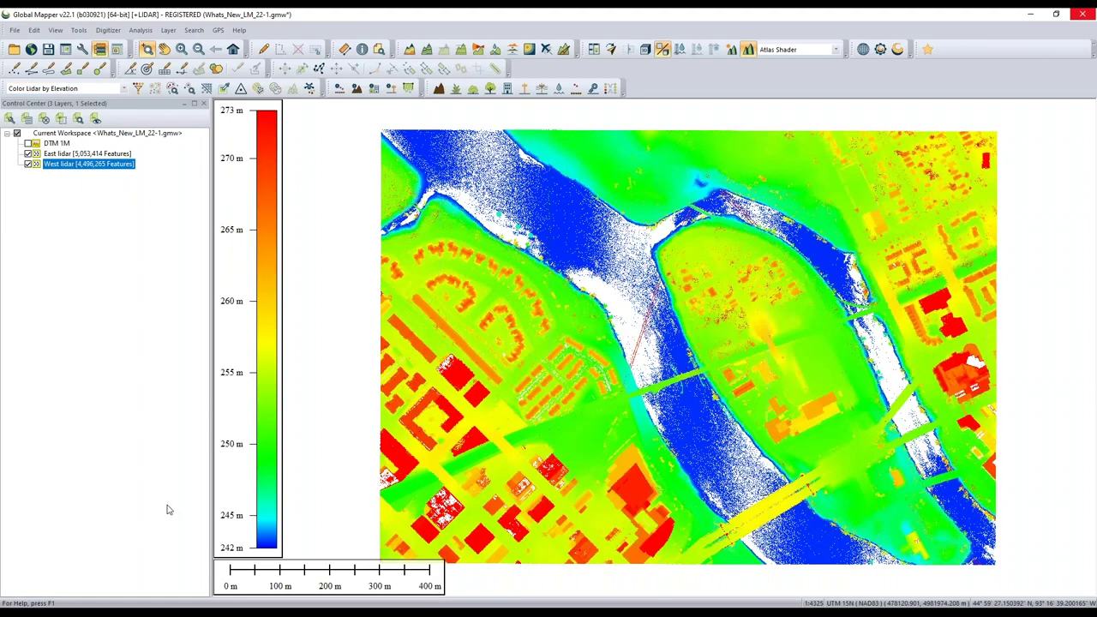
pyautogui.click(645, 50)
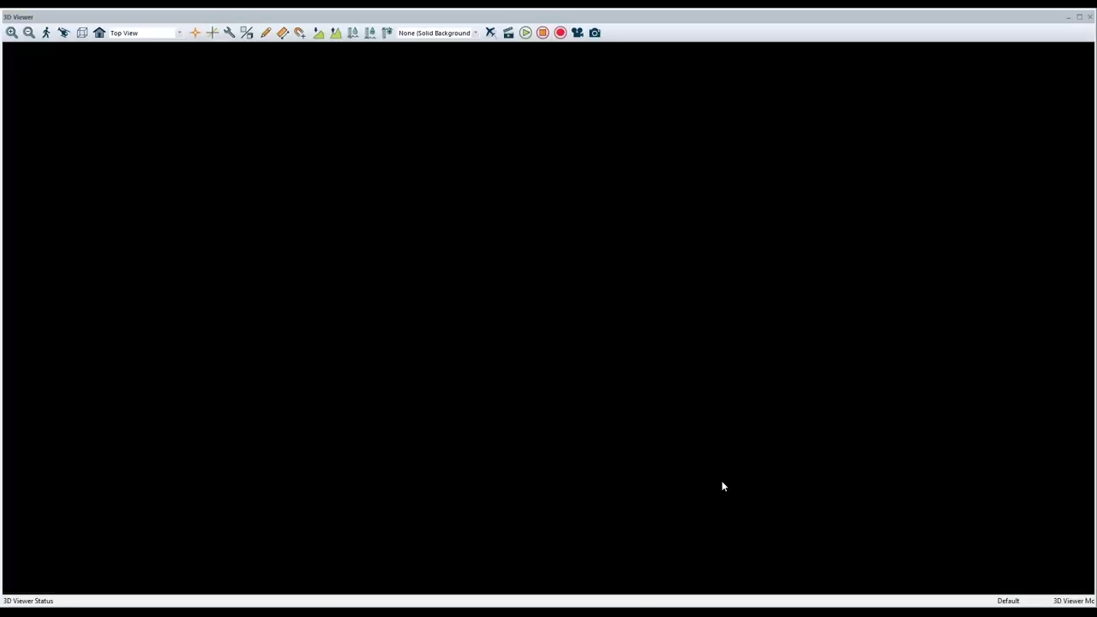
pyautogui.moveTo(617, 440); pyautogui.dragTo(581, 472)
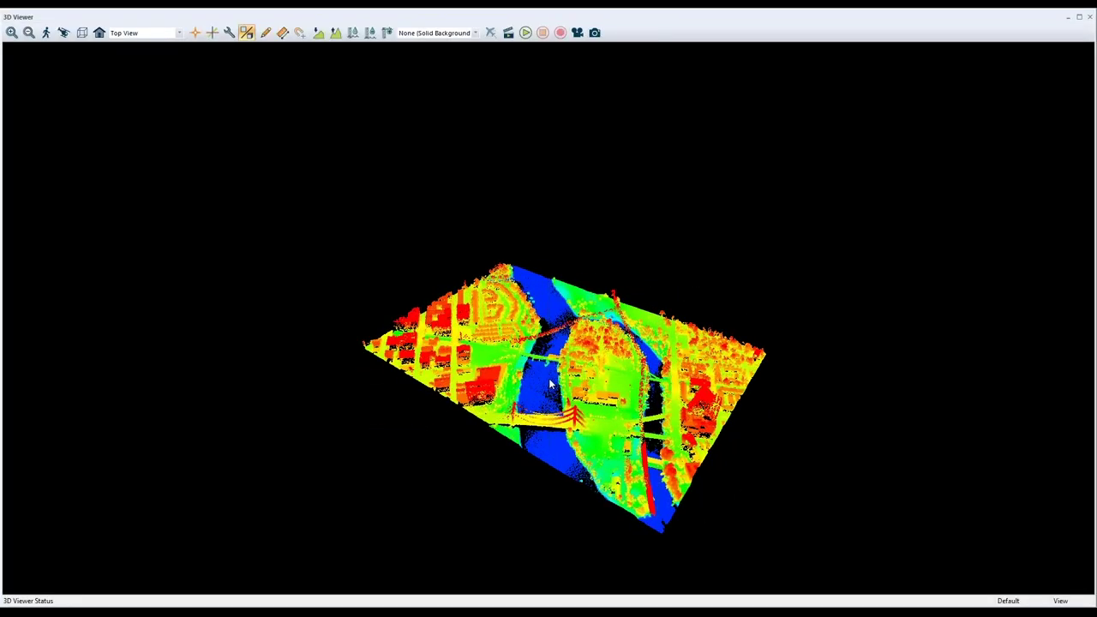
pyautogui.scroll(3, 551, 388)
pyautogui.scroll(5, 551, 388)
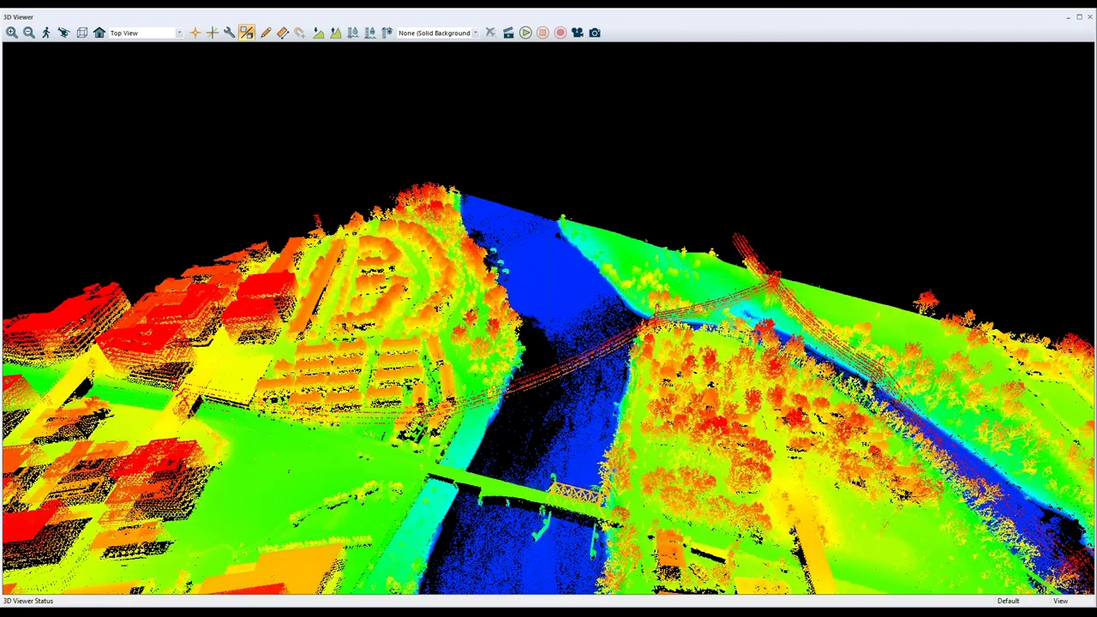
pyautogui.moveTo(617, 471); pyautogui.dragTo(624, 451)
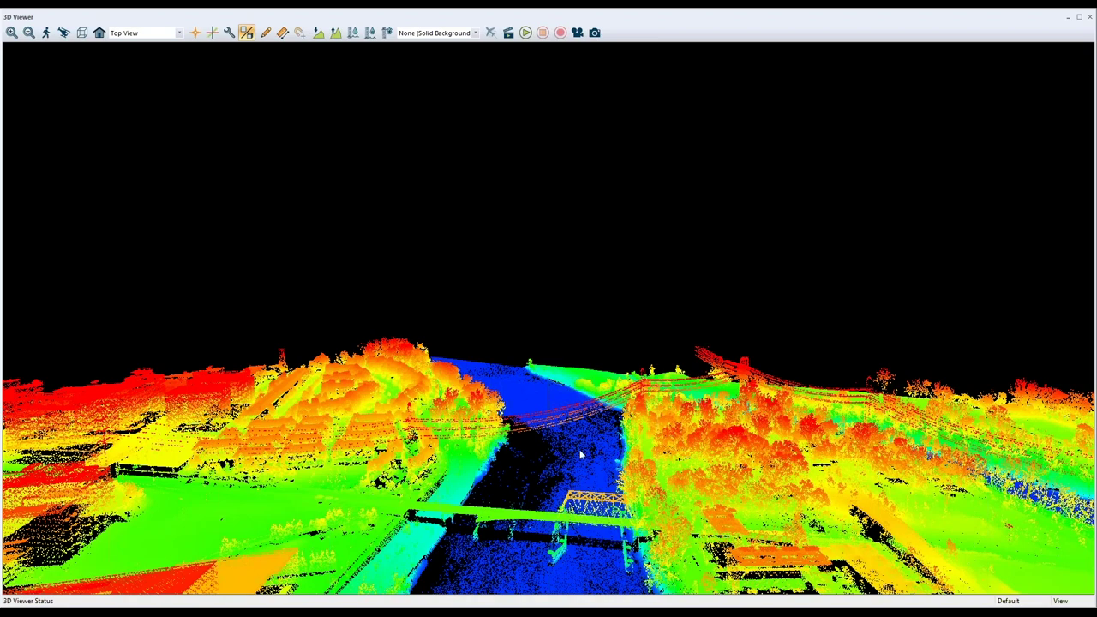
pyautogui.moveTo(551, 460); pyautogui.dragTo(546, 471)
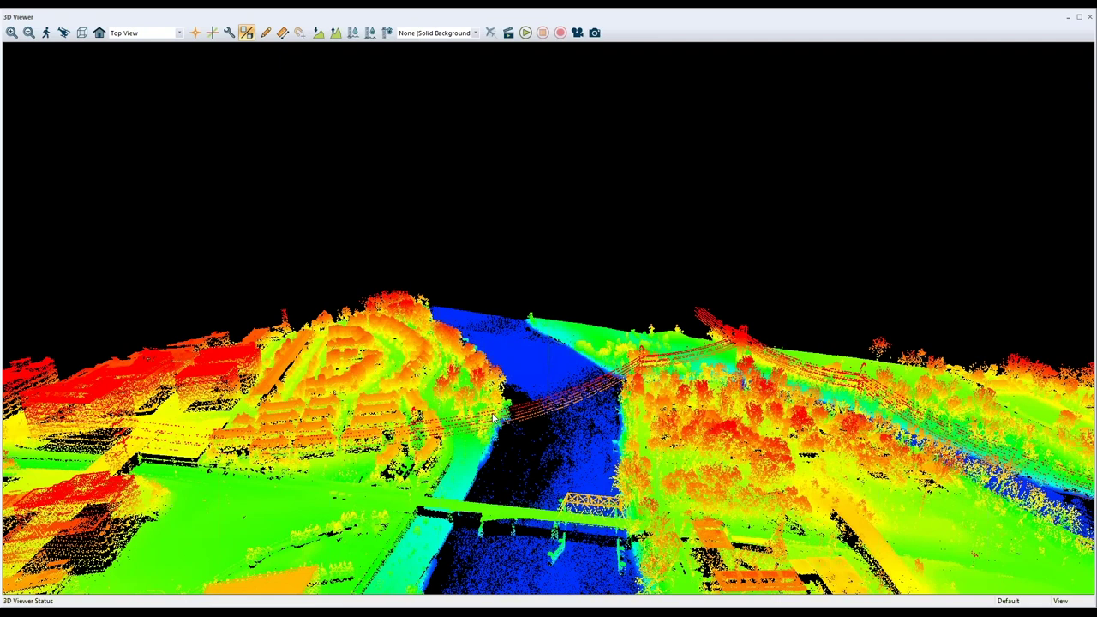
# Step: Enable eye dome lighting in the 3D view's environment settings and apply it to the point cloud
pyautogui.click(228, 34)
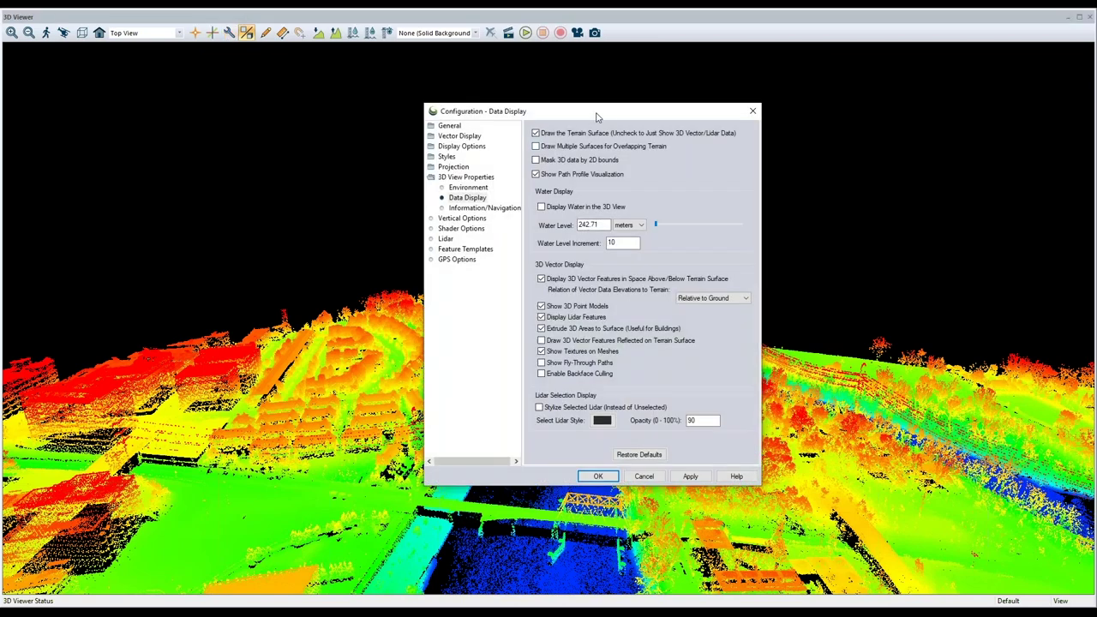
pyautogui.moveTo(597, 116); pyautogui.dragTo(855, 116)
pyautogui.click(710, 188)
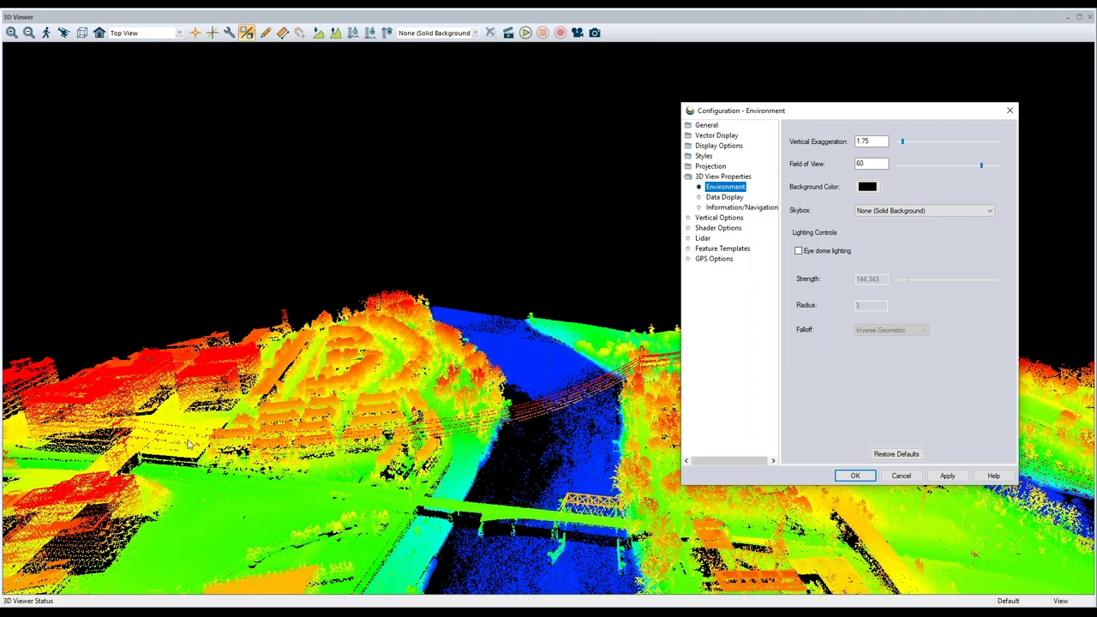
pyautogui.click(798, 250)
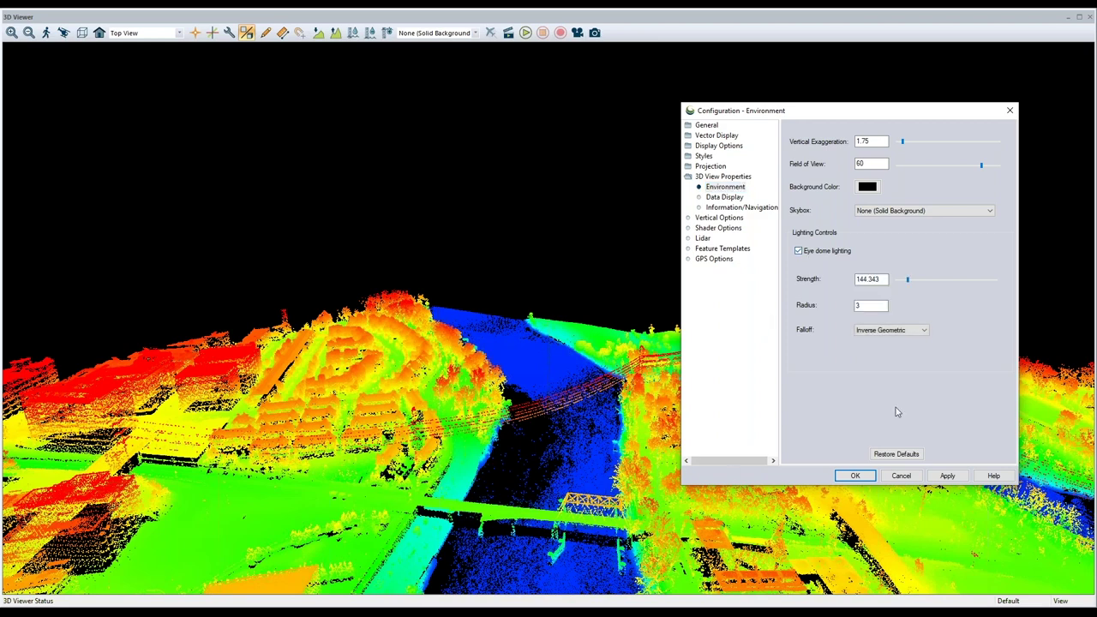
pyautogui.click(946, 477)
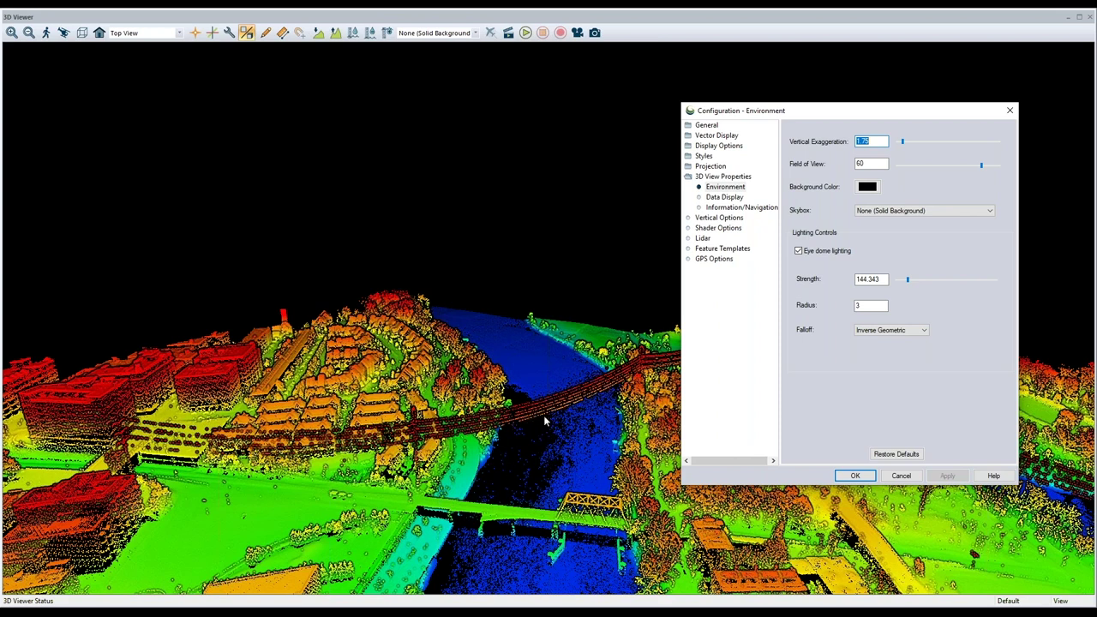
# Step: Compare the 3D point cloud with eye dome lighting off and on, leaving it on, and inspect the scene from another angle
pyautogui.moveTo(553, 541); pyautogui.dragTo(387, 430)
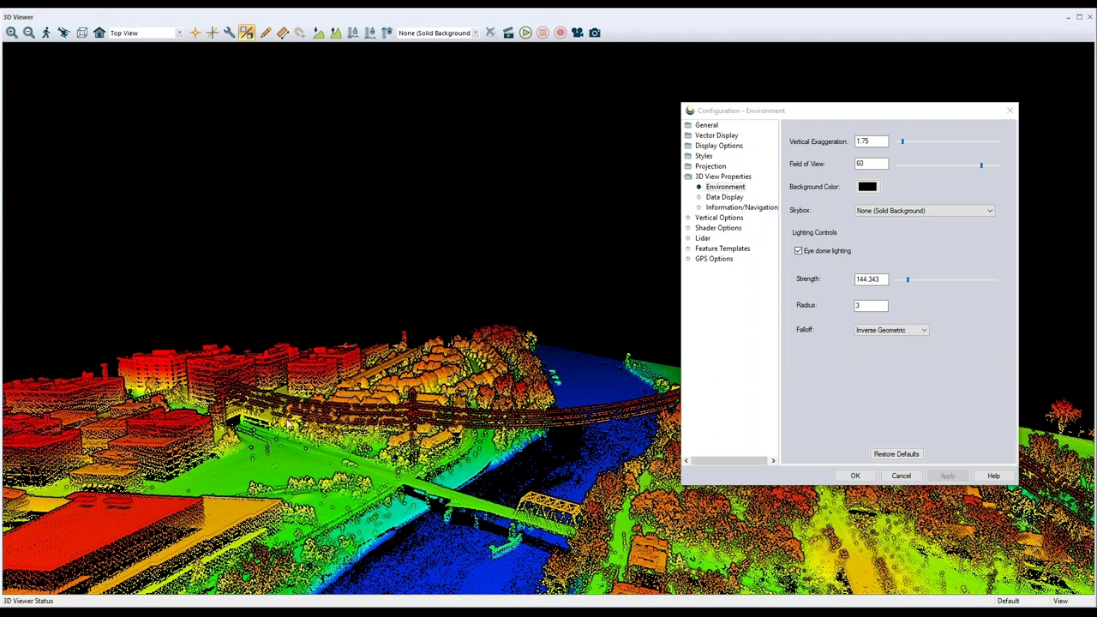
pyautogui.moveTo(400, 495); pyautogui.dragTo(348, 513)
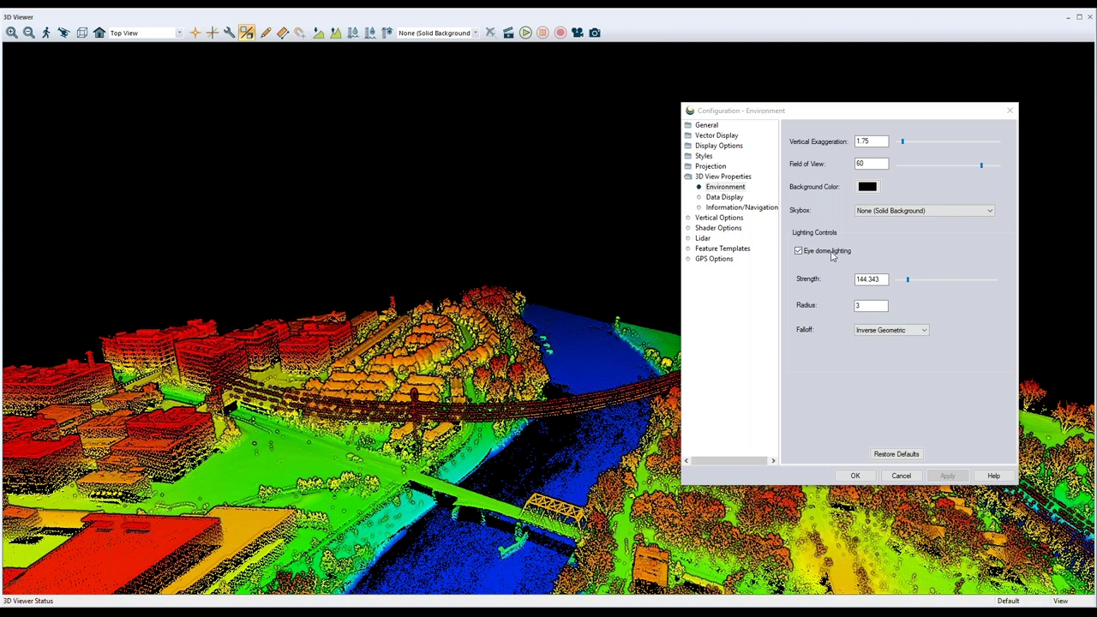
pyautogui.click(798, 251)
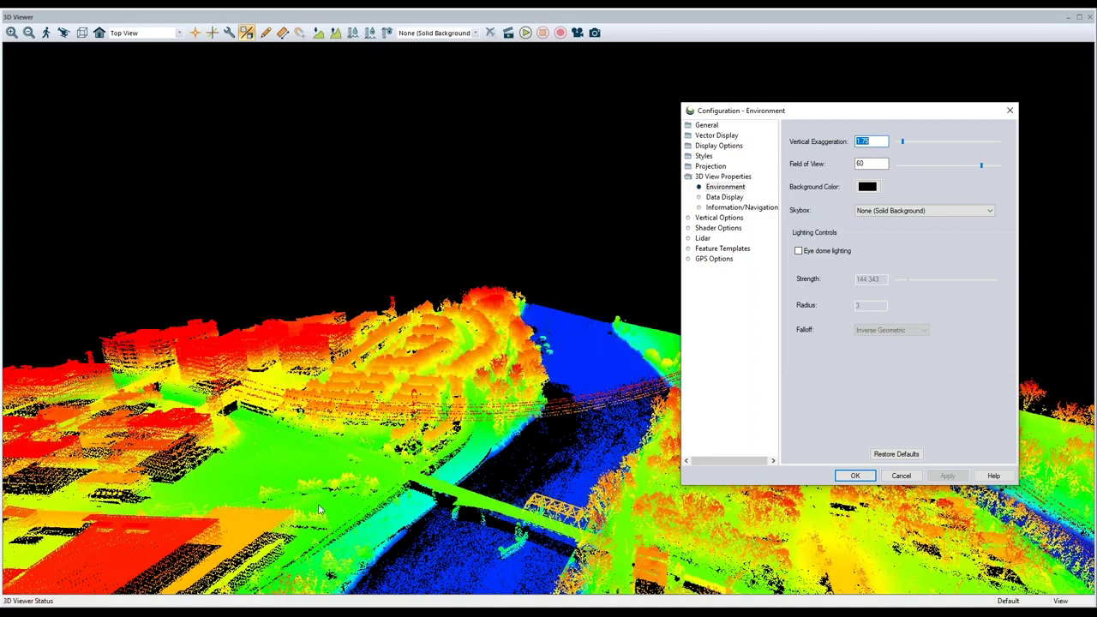
pyautogui.click(844, 252)
pyautogui.click(939, 477)
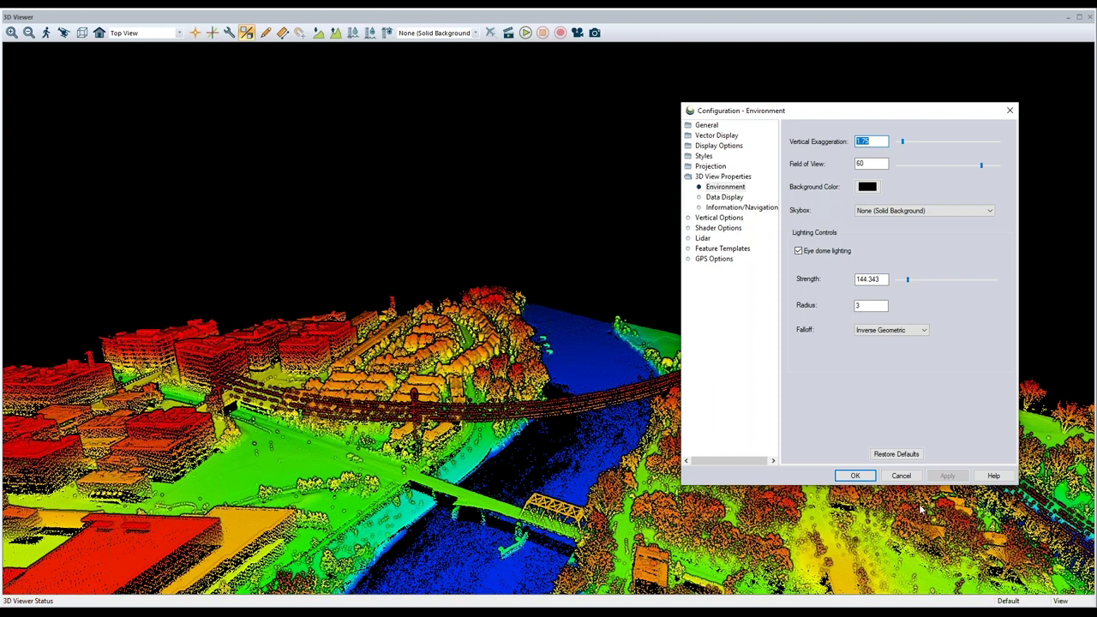
pyautogui.click(898, 476)
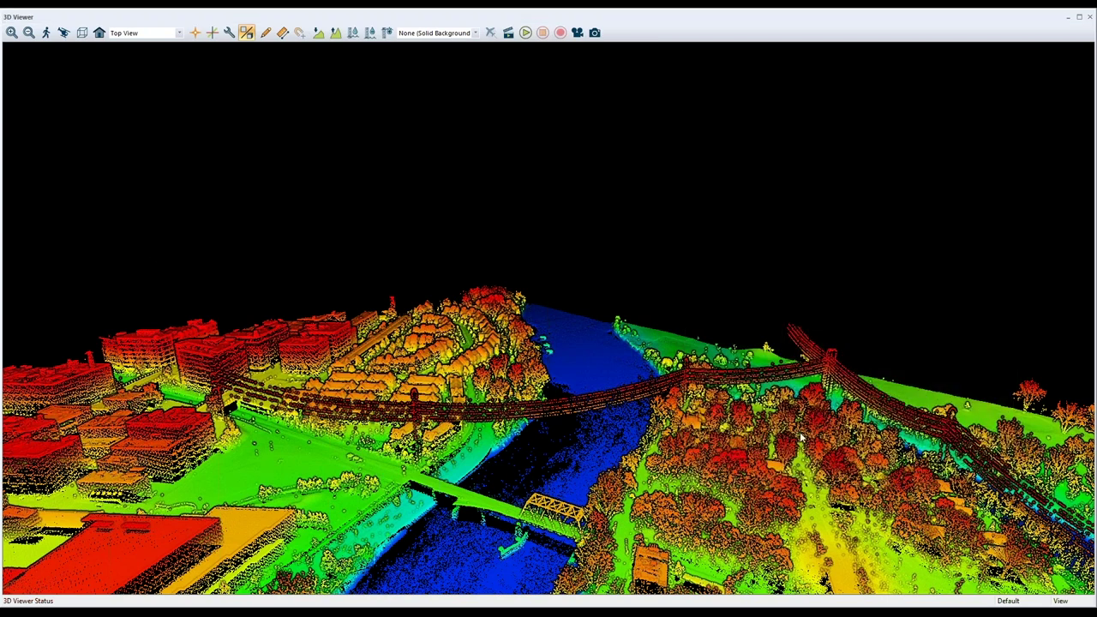
pyautogui.moveTo(745, 310); pyautogui.dragTo(271, 511)
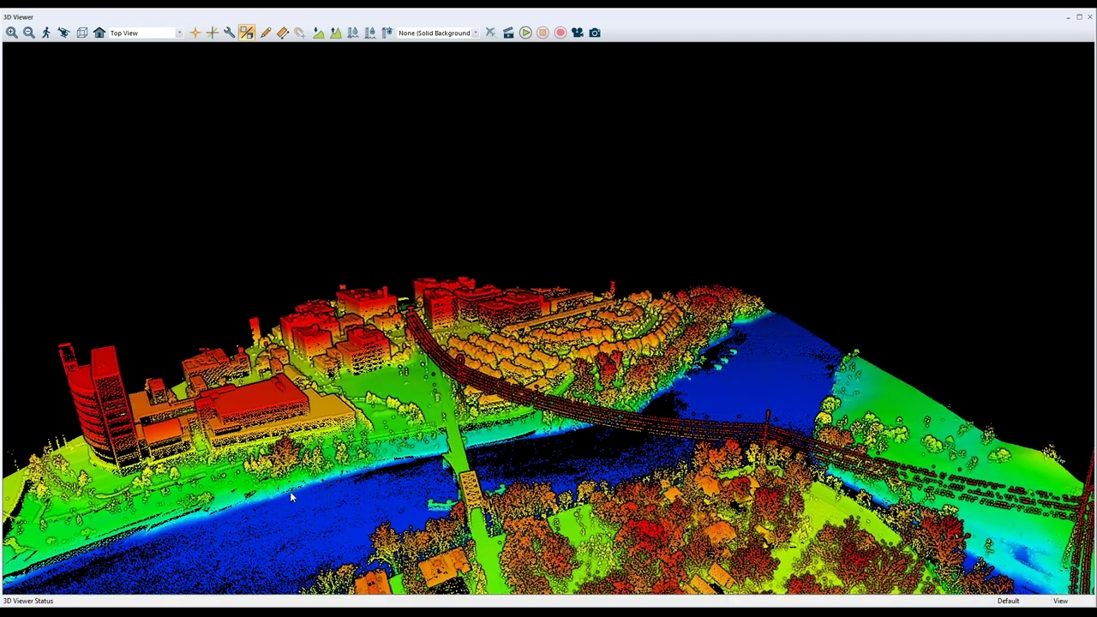
# Step: Select the lidar points at the tip of the tall tower beside the curved high-rise in the 3D view
pyautogui.moveTo(270, 512); pyautogui.dragTo(324, 562)
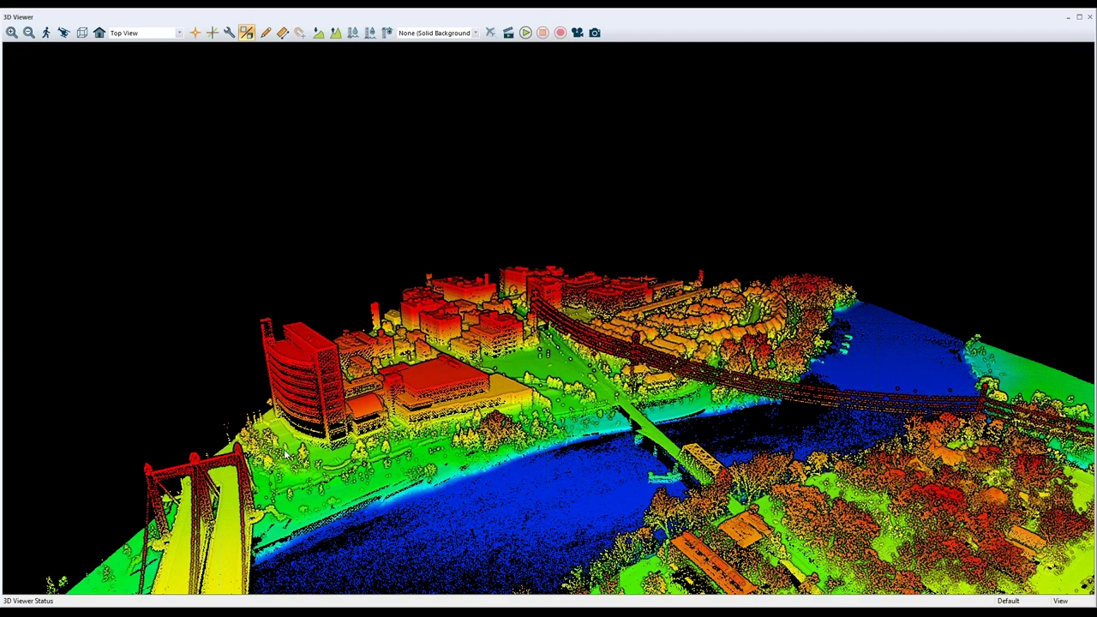
pyautogui.scroll(5, 370, 390)
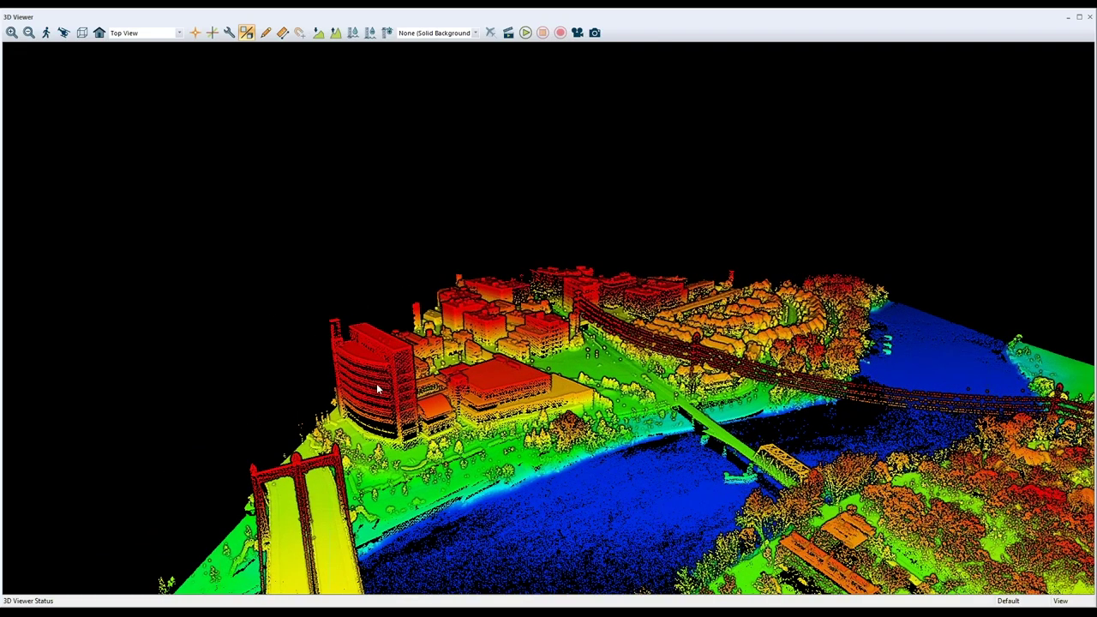
pyautogui.scroll(5, 370, 390)
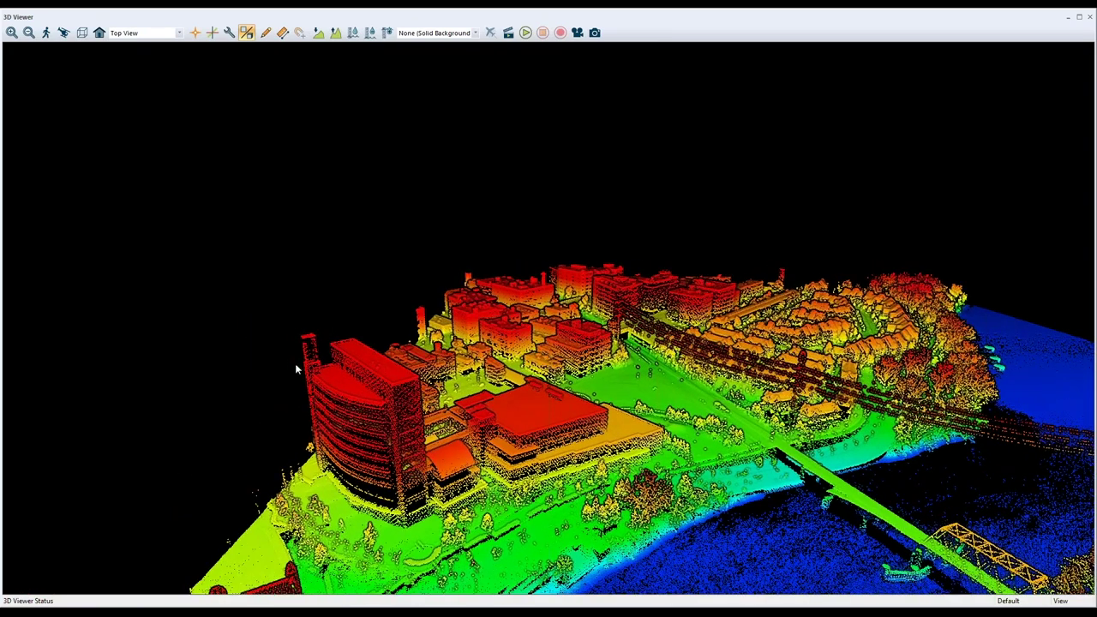
pyautogui.click(265, 32)
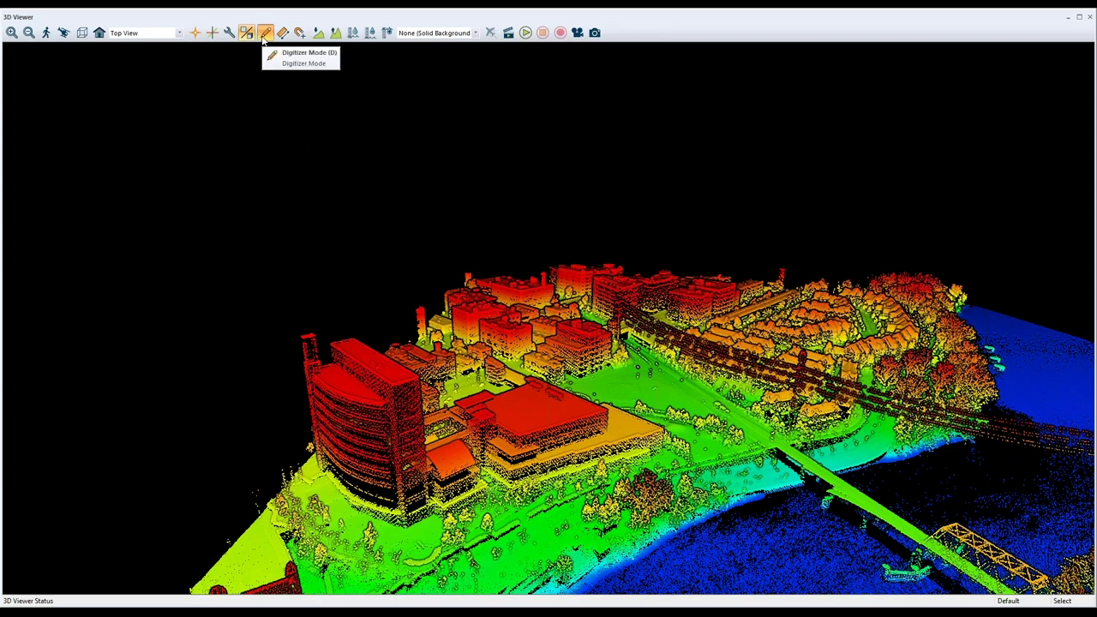
pyautogui.click(292, 331)
pyautogui.moveTo(310, 357); pyautogui.dragTo(321, 360)
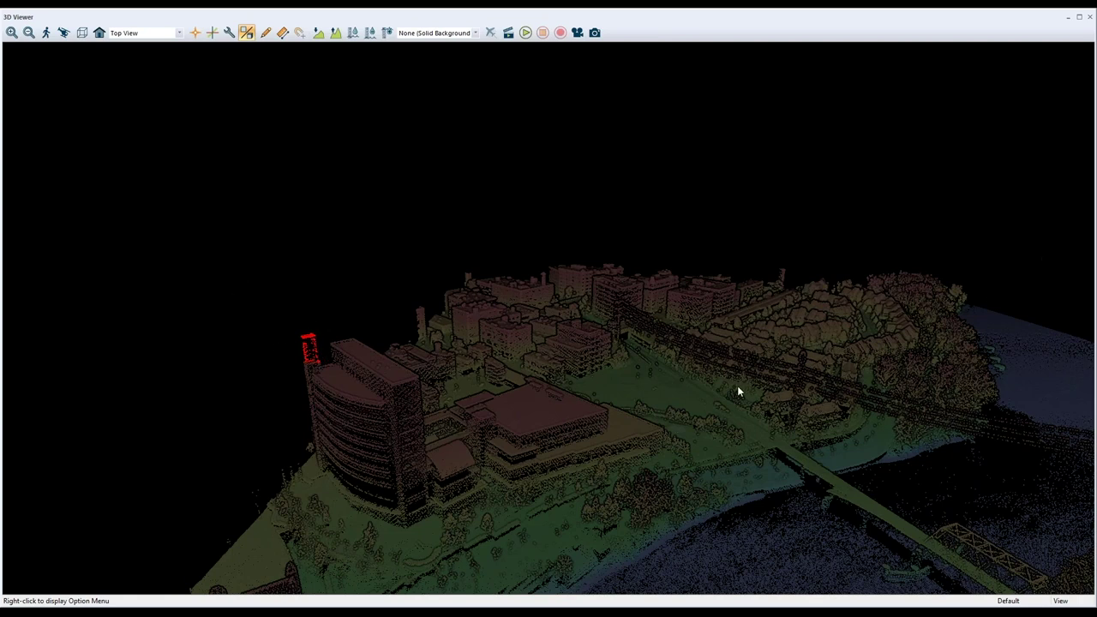
# Step: Try opacities of 75 and 50 percent for the lidar selection style in the 3D data display settings
pyautogui.click(246, 35)
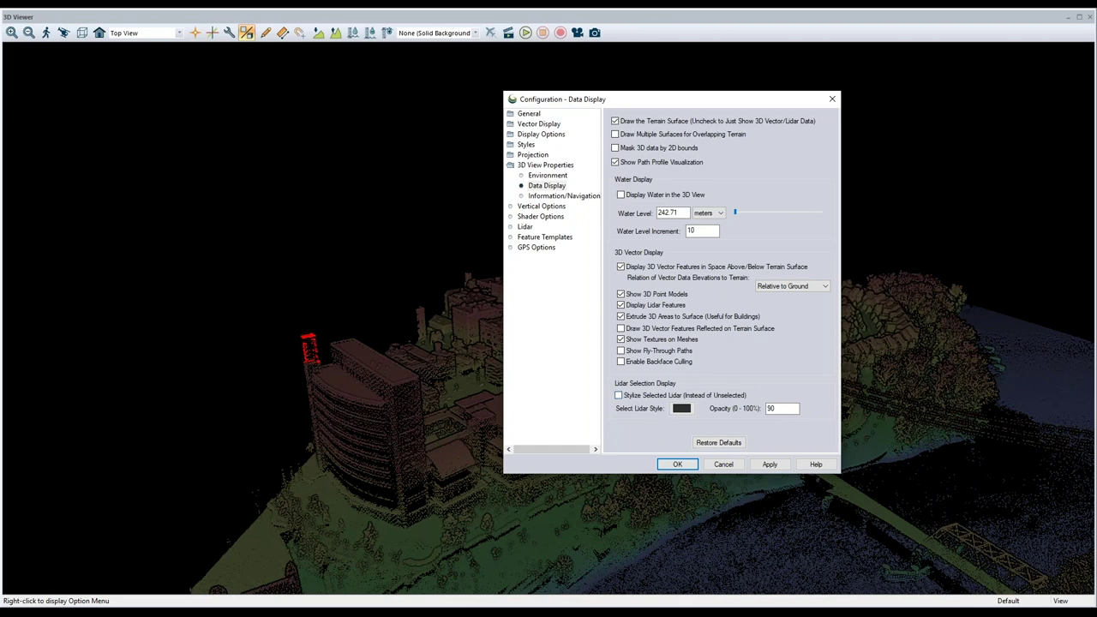
pyautogui.doubleClick(781, 409)
pyautogui.write('75')
pyautogui.click(770, 464)
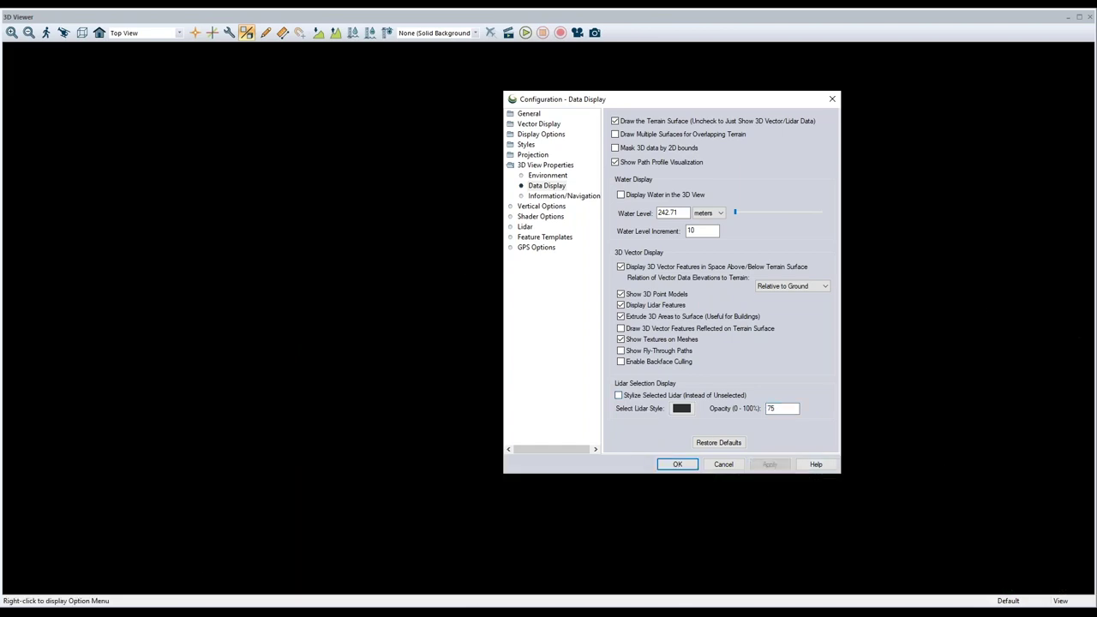
pyautogui.doubleClick(787, 407)
pyautogui.write('50')
pyautogui.click(770, 464)
# Step: Set the lidar selection style opacity to 90 percent and accept the 3D data display settings
pyautogui.doubleClick(777, 409)
pyautogui.write('90')
pyautogui.click(761, 463)
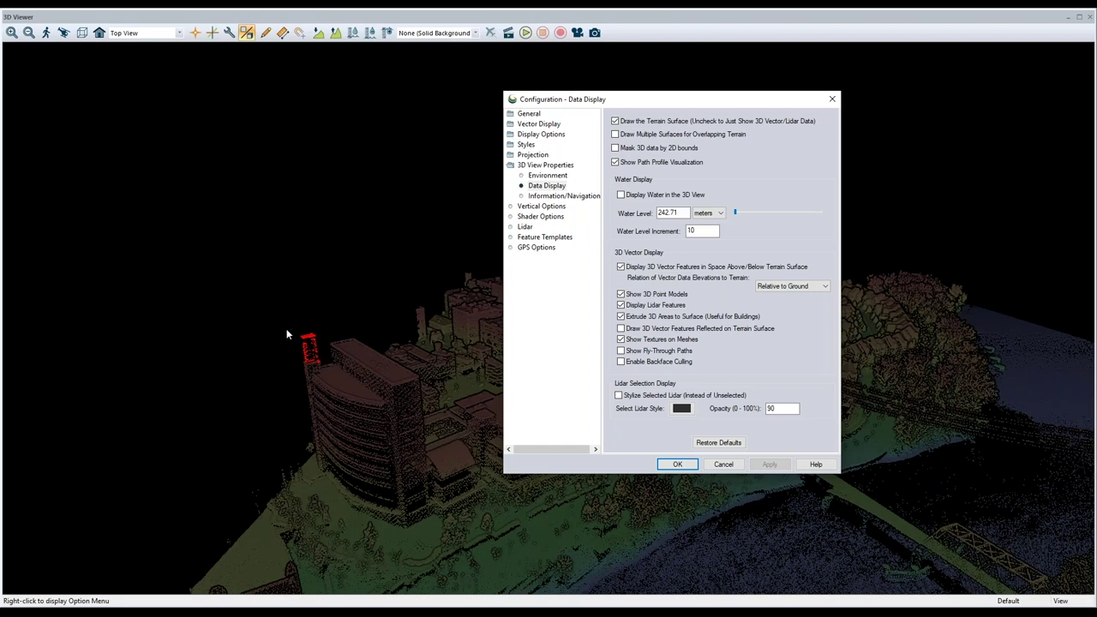
pyautogui.click(687, 467)
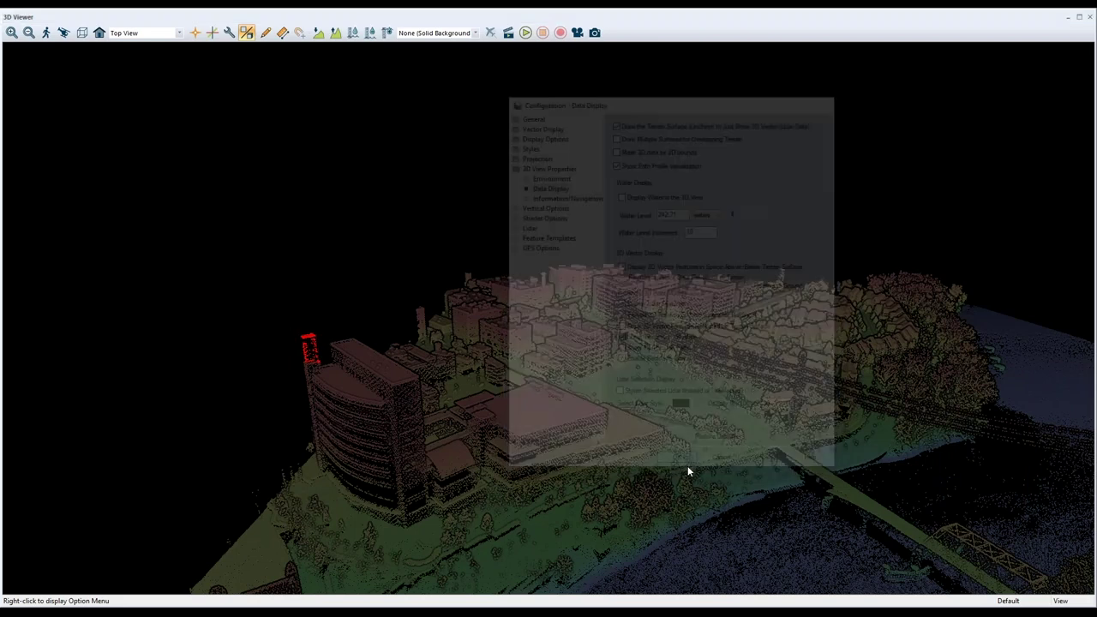
# Step: Return to the 2D map, color the lidar by classification and show the selected tower points near the bridge
pyautogui.click(1068, 18)
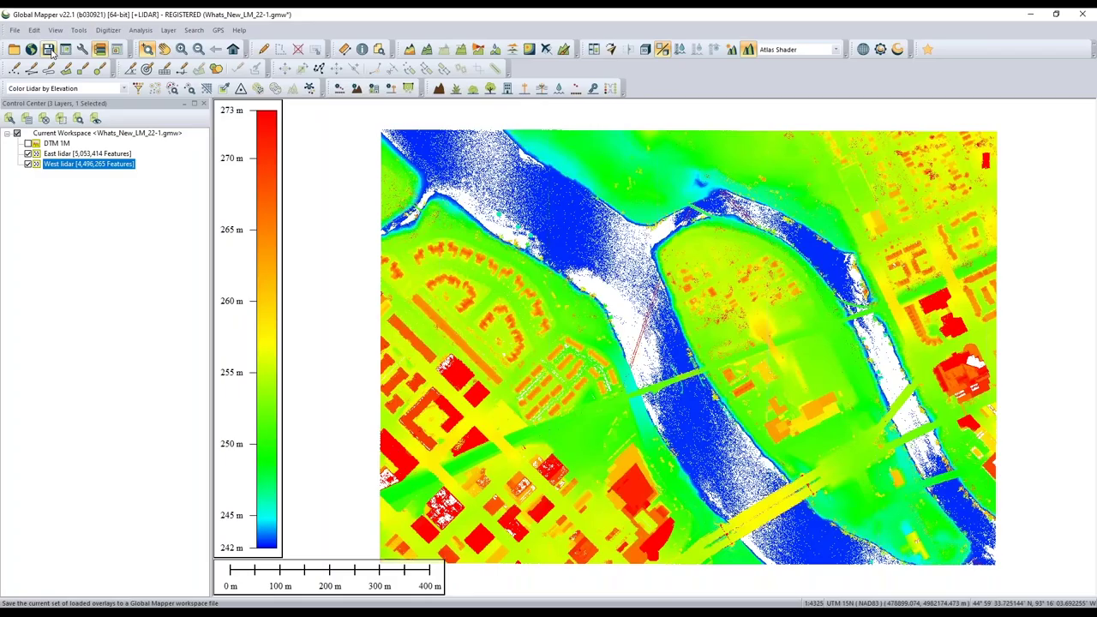
pyautogui.click(123, 89)
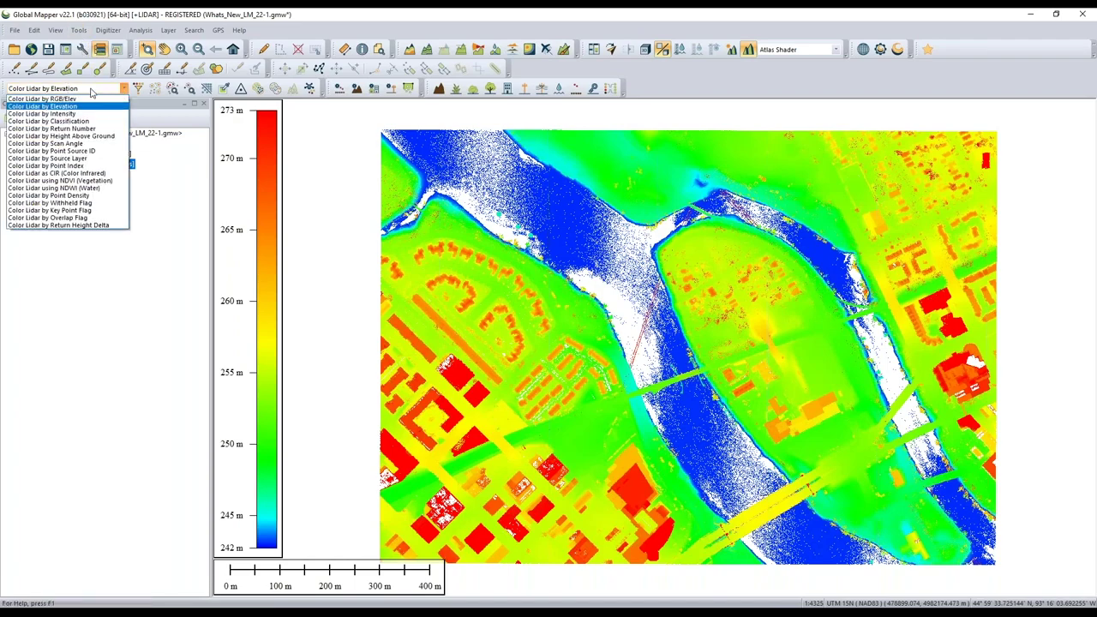
pyautogui.click(69, 128)
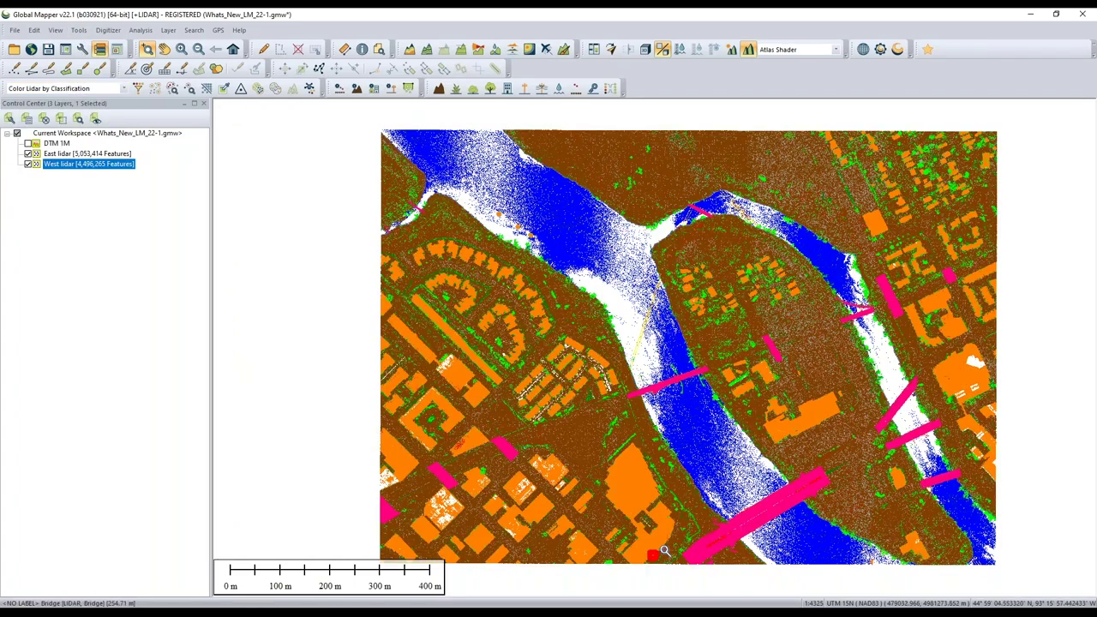
pyautogui.scroll(3, 620, 582)
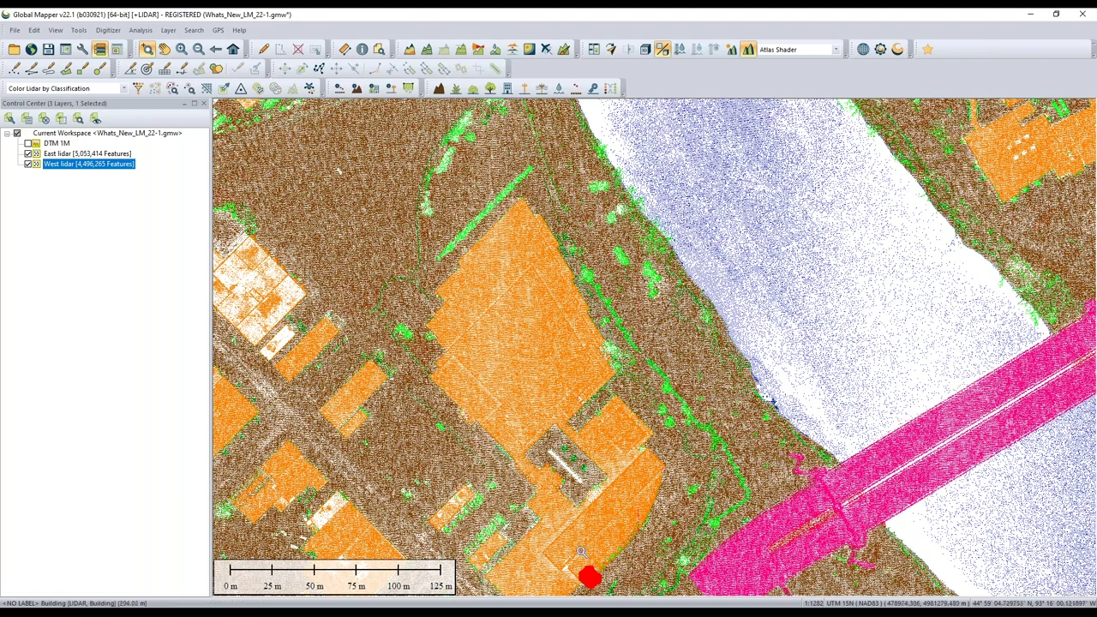
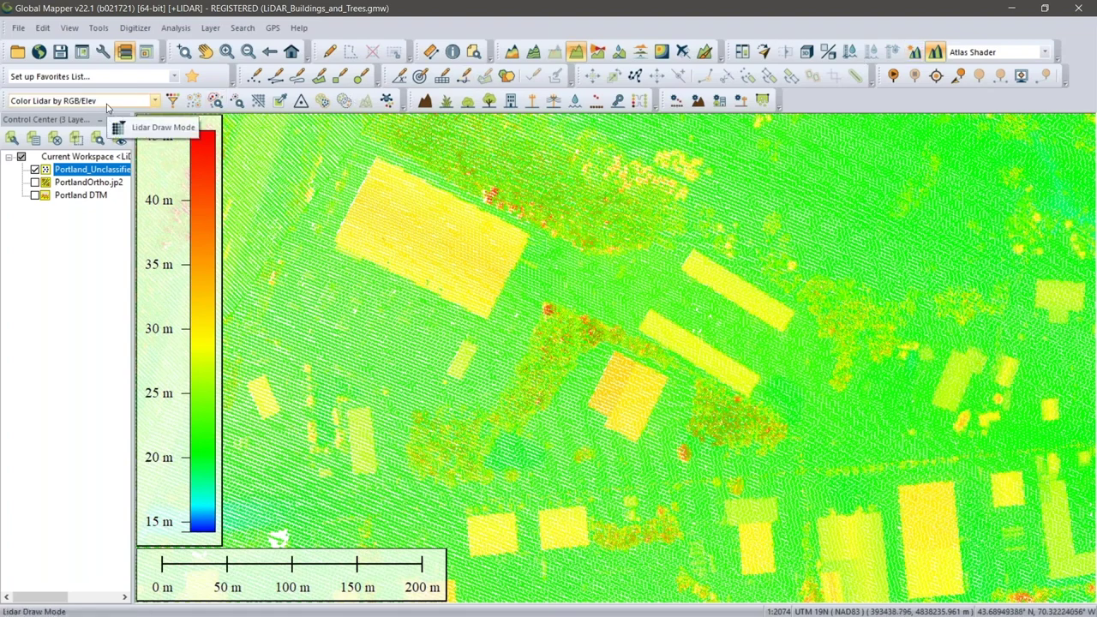
# Step: Color the Portland point cloud by classification
pyautogui.click(107, 104)
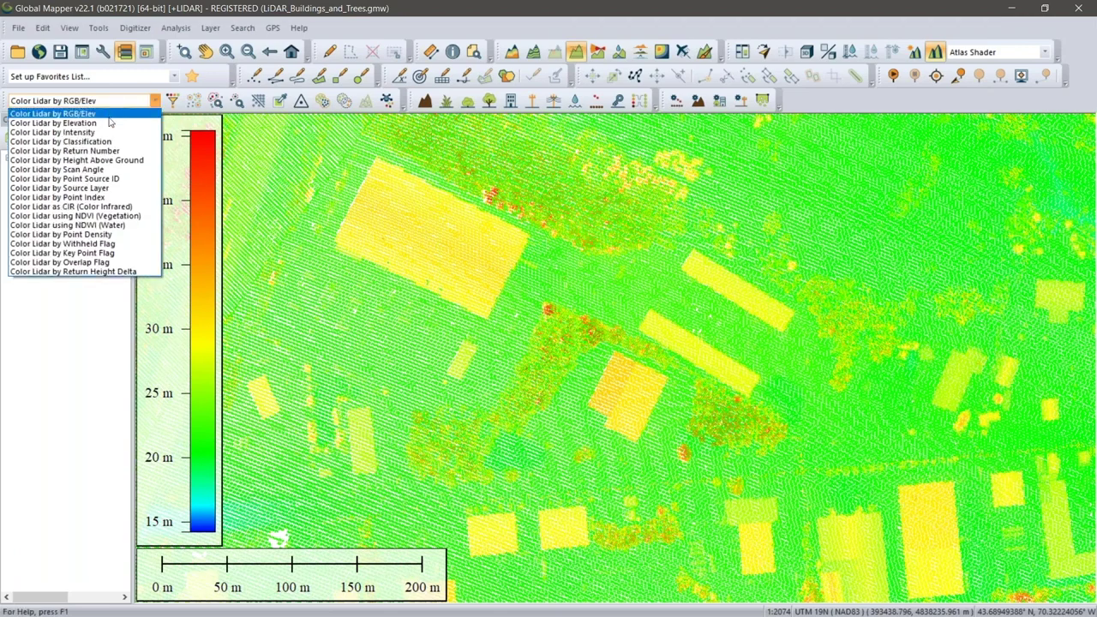
pyautogui.click(108, 141)
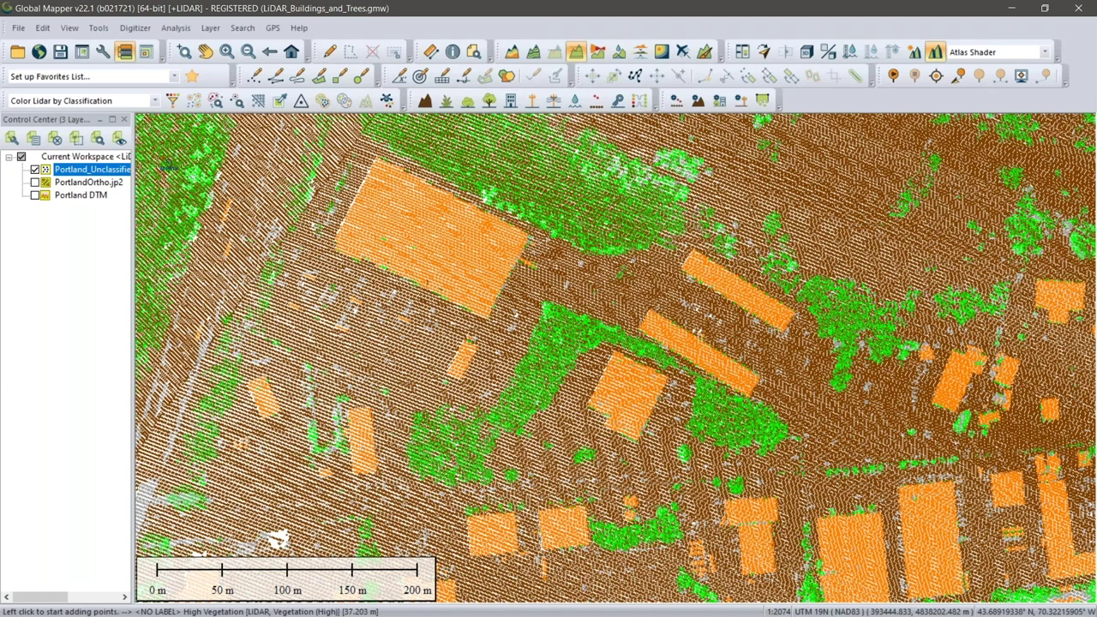
# Step: Review the lidar display options of the Portland_Unclassified layer without changing them
pyautogui.click(64, 174)
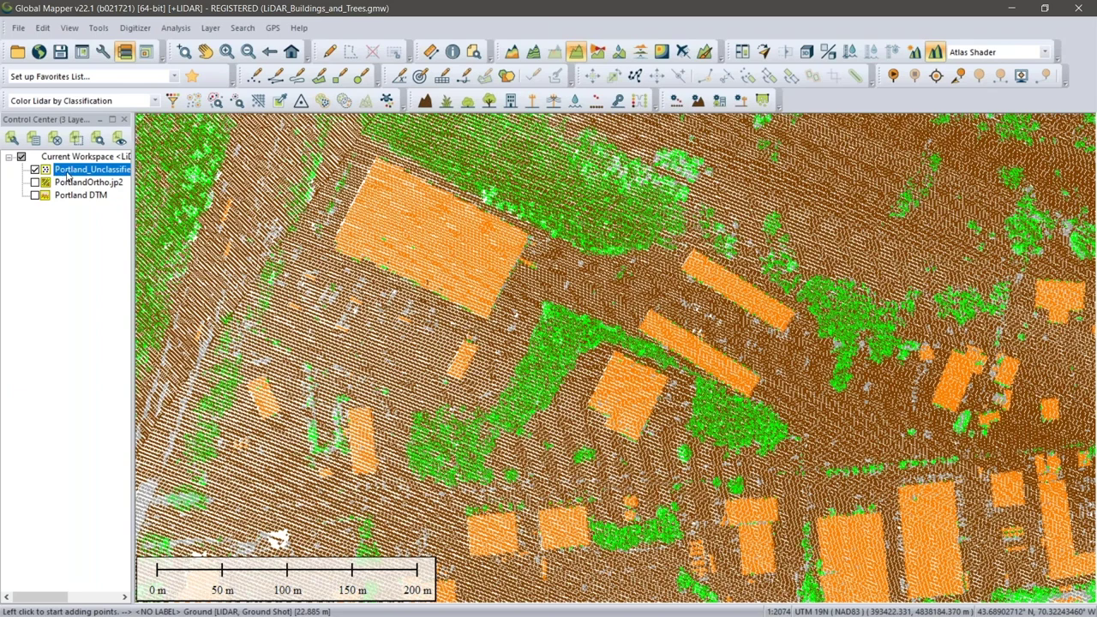
pyautogui.doubleClick(67, 175)
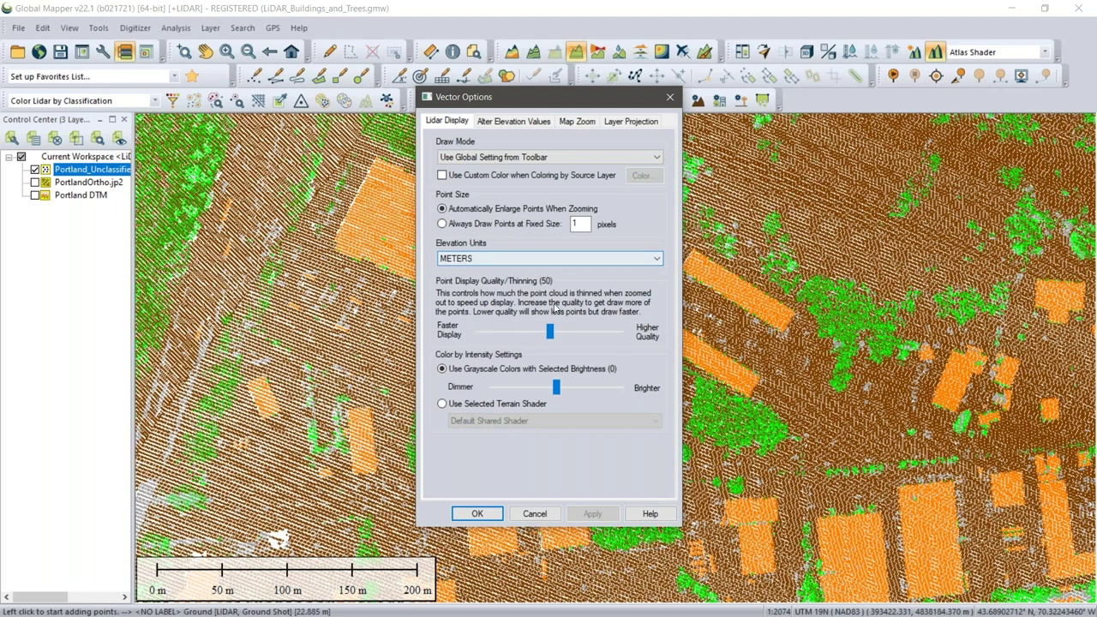
pyautogui.click(528, 515)
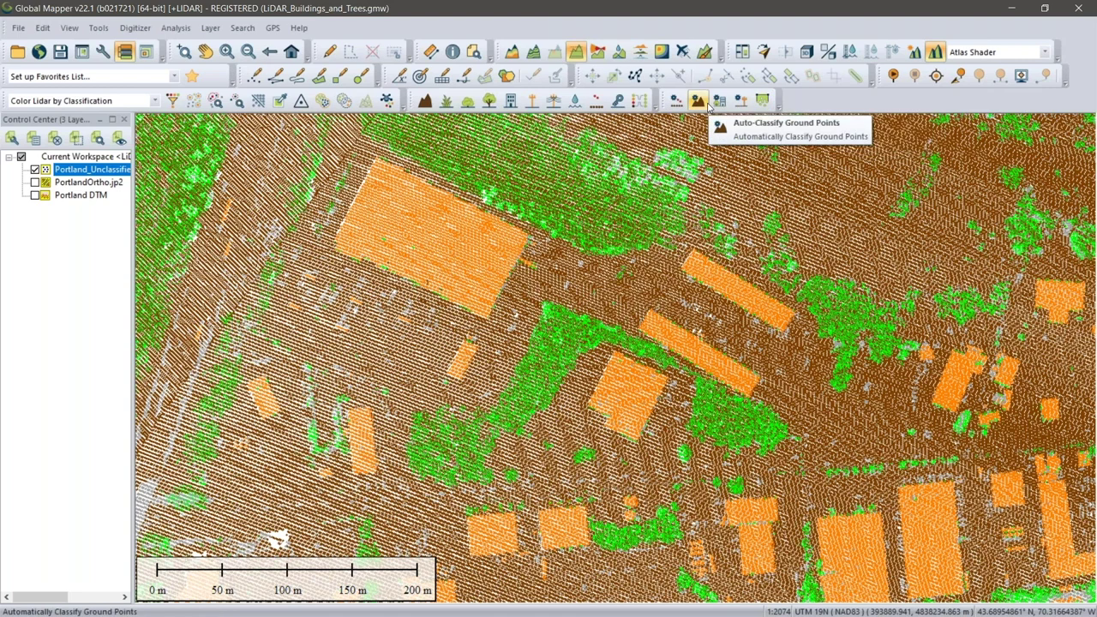
# Step: Extract only building footprints from the Portland_Unclassified point cloud, with roof planes, side walls and regularization turned off
pyautogui.click(763, 102)
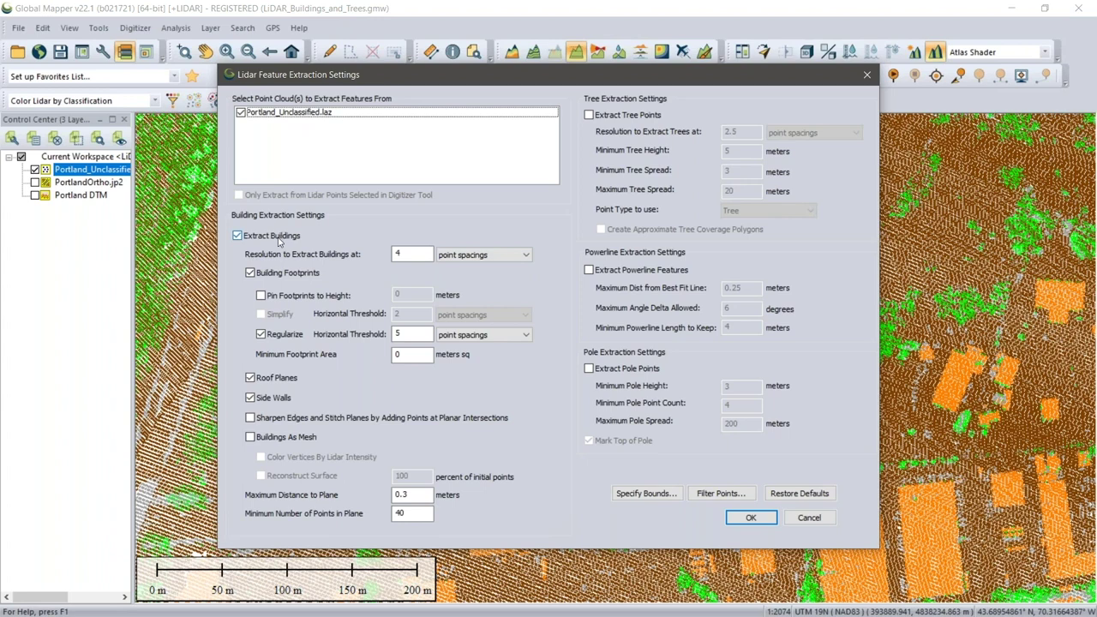
pyautogui.click(250, 378)
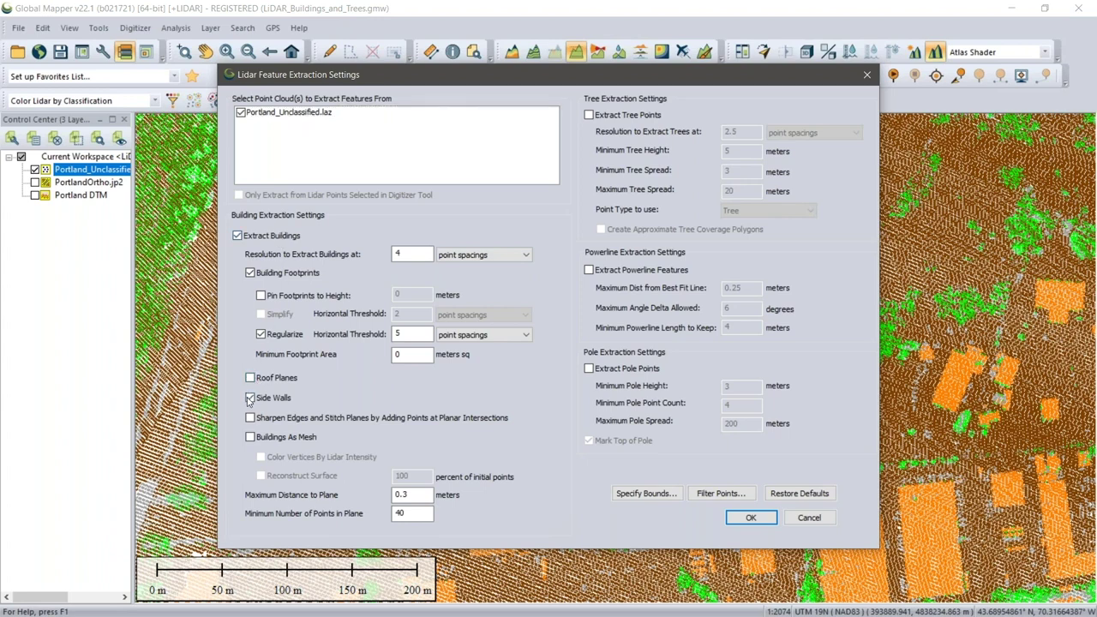
pyautogui.click(250, 397)
pyautogui.click(261, 334)
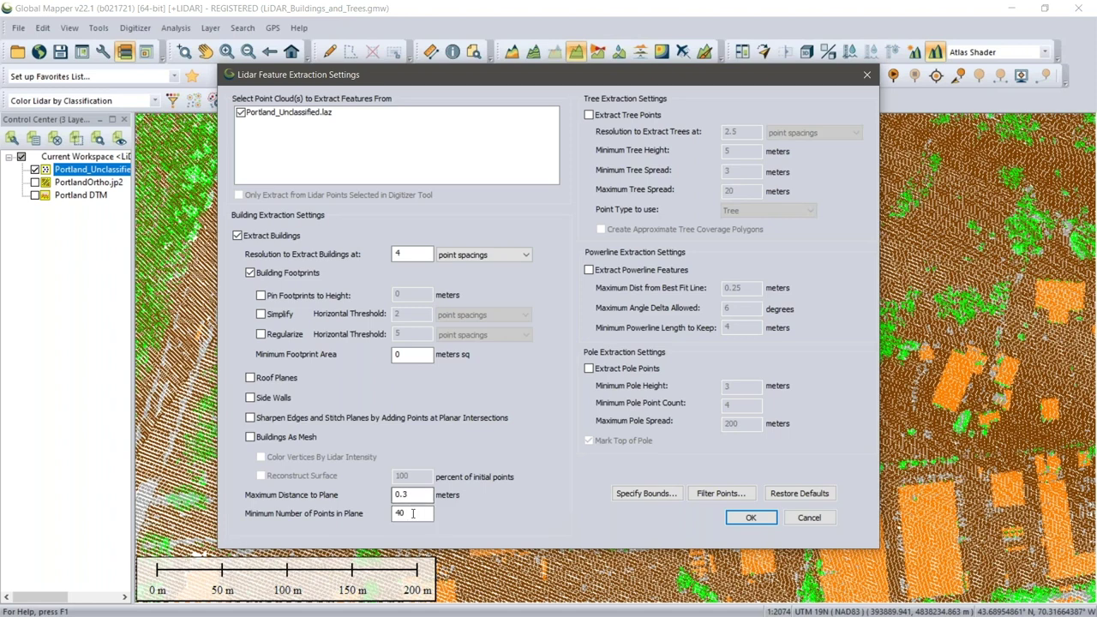
pyautogui.click(412, 513)
pyautogui.click(412, 514)
pyautogui.click(413, 355)
pyautogui.click(413, 356)
pyautogui.click(751, 518)
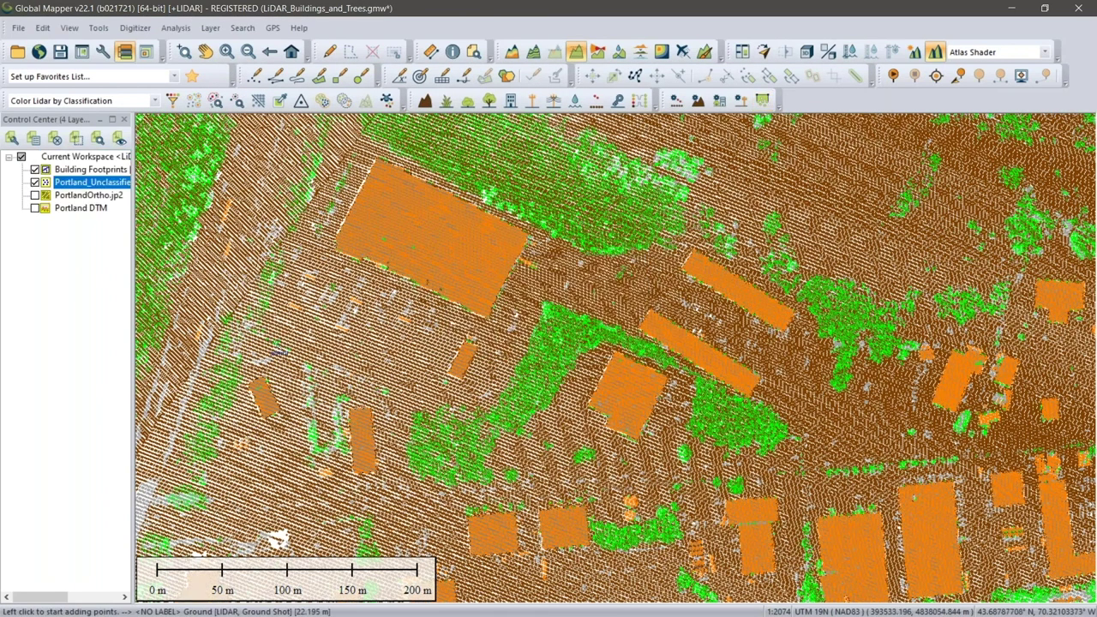
# Step: Examine the extracted building footprints without the point cloud, and switch the display back to the point cloud only
pyautogui.click(35, 182)
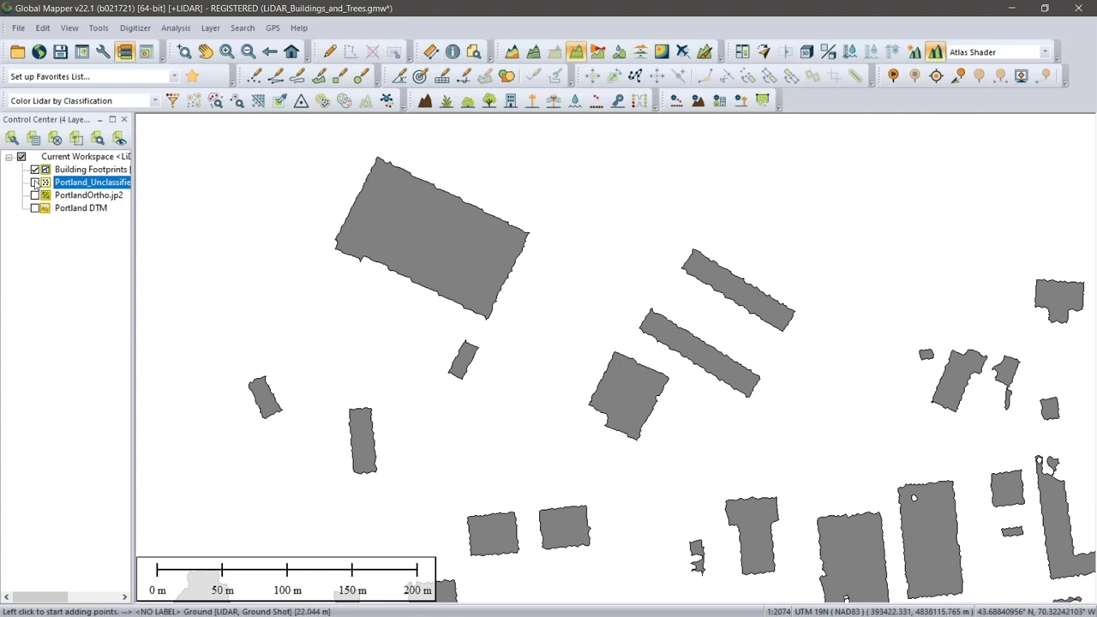
pyautogui.click(34, 169)
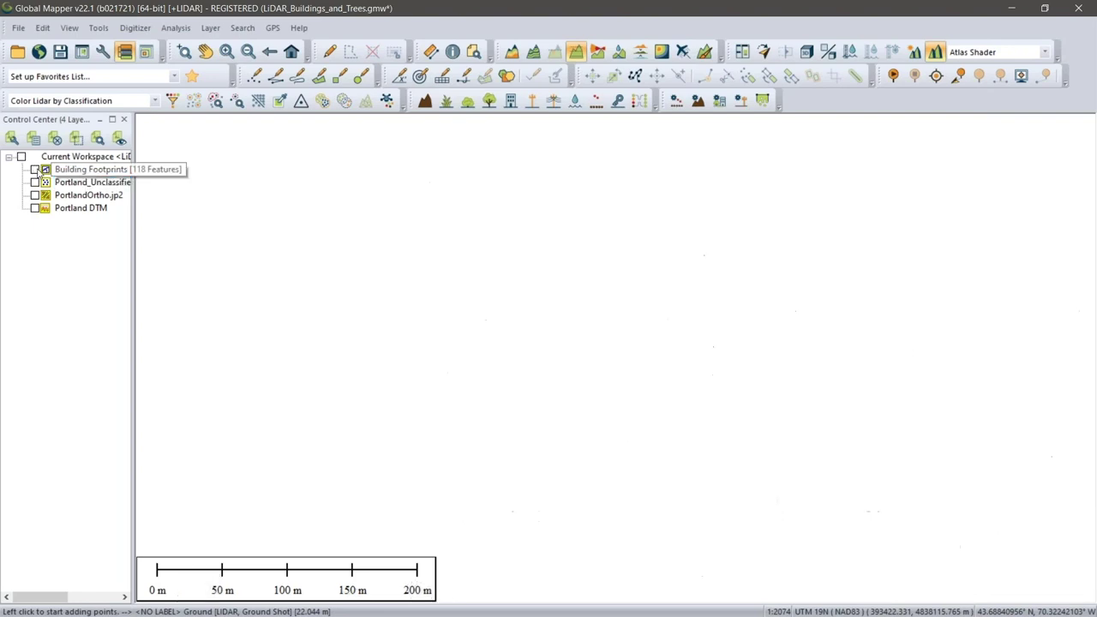
pyautogui.click(35, 182)
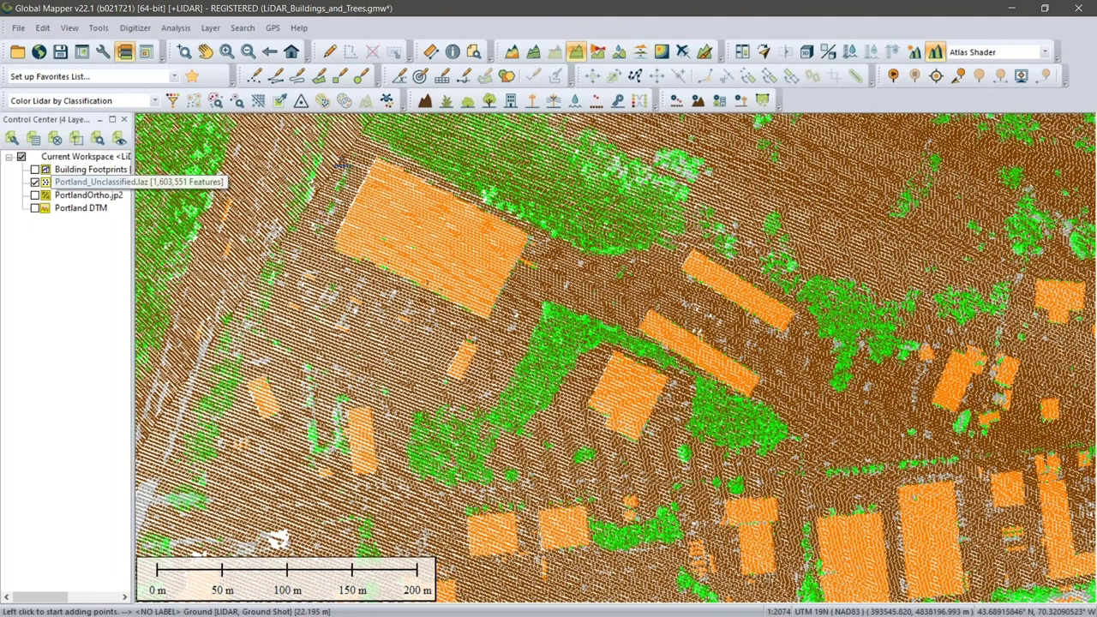
# Step: Extract the building footprints again with Simplify enabled at a horizontal threshold of 2 point spacings
pyautogui.click(760, 102)
pyautogui.click(266, 316)
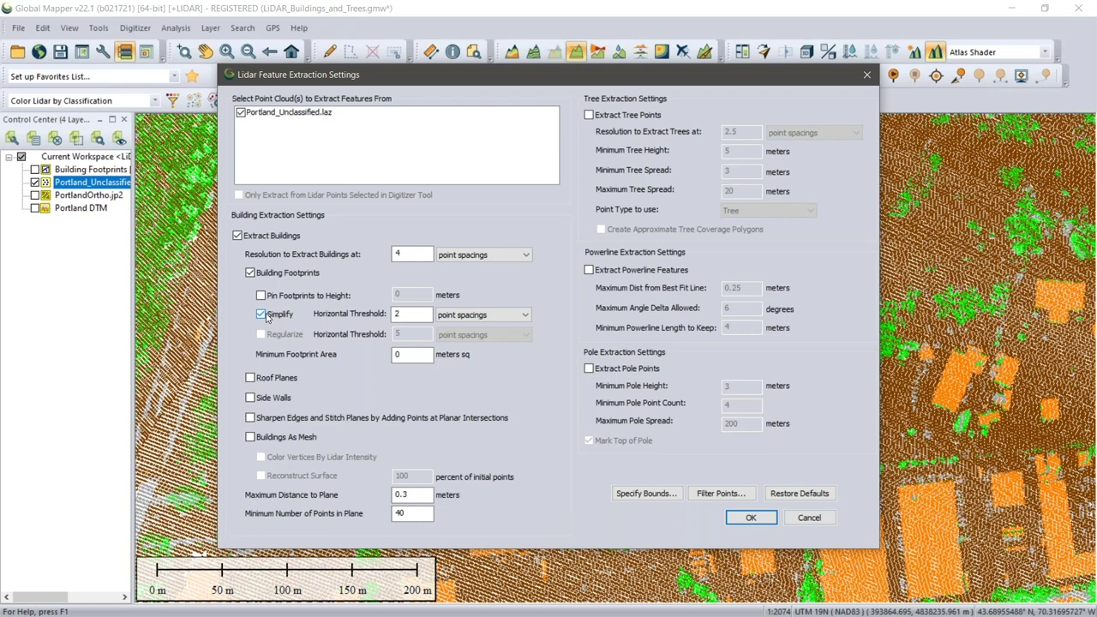
pyautogui.click(400, 315)
pyautogui.click(742, 519)
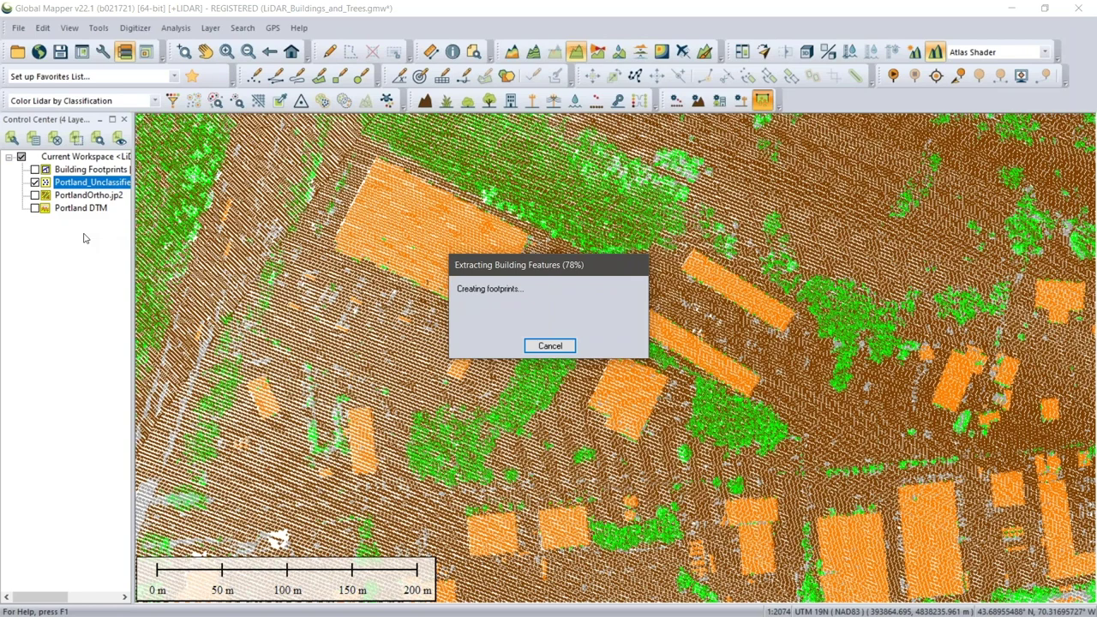
# Step: Hide the point cloud to examine the simplified building footprints, and hide that footprint layer too
pyautogui.click(34, 195)
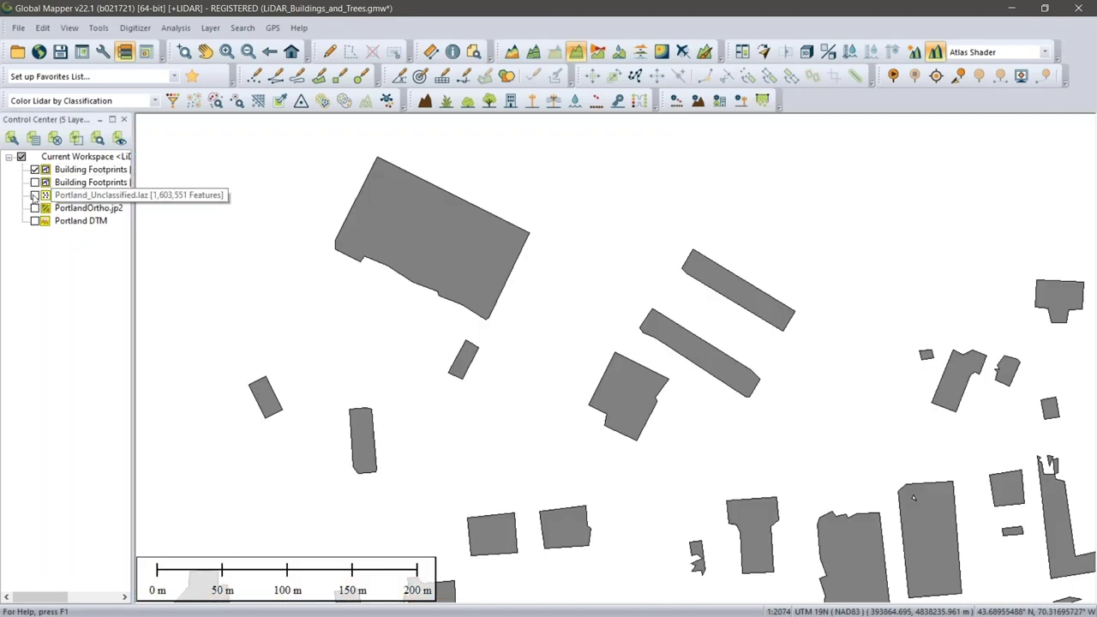
pyautogui.click(206, 196)
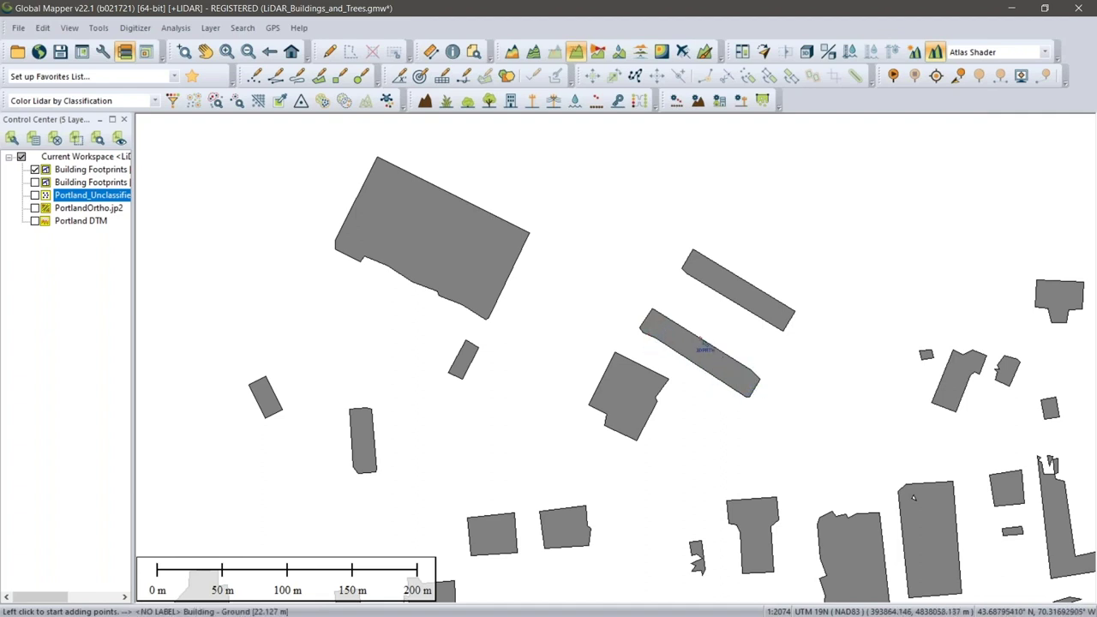
pyautogui.click(34, 169)
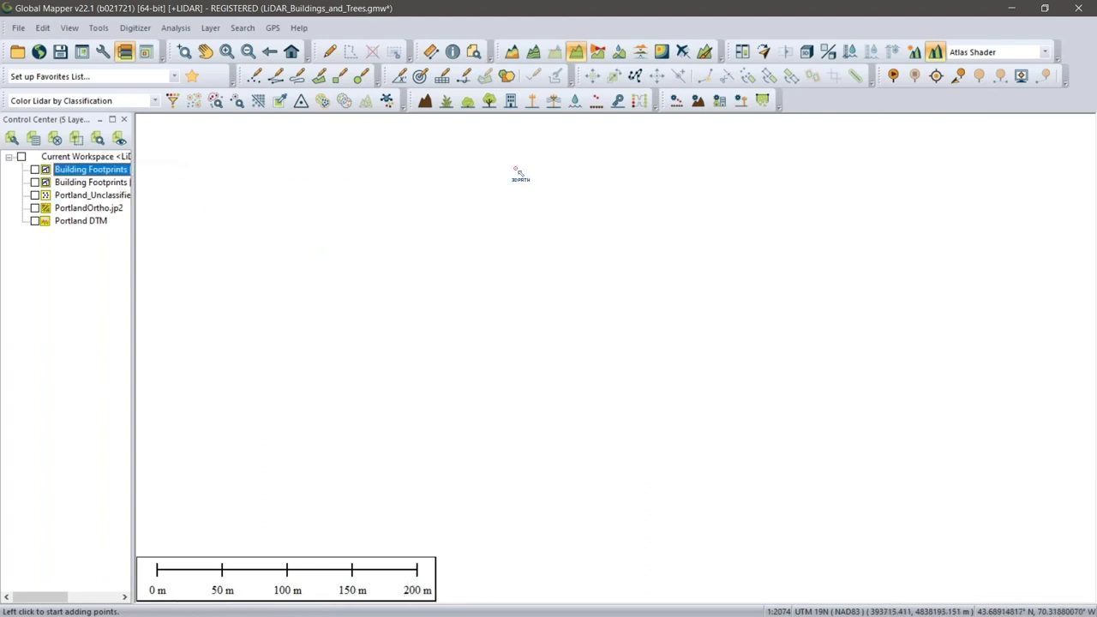
# Step: Extract building footprints from Portland_Unclassified with Simplify off and Regularize on at a 5 point spacings threshold, and hide the resulting layer
pyautogui.click(763, 103)
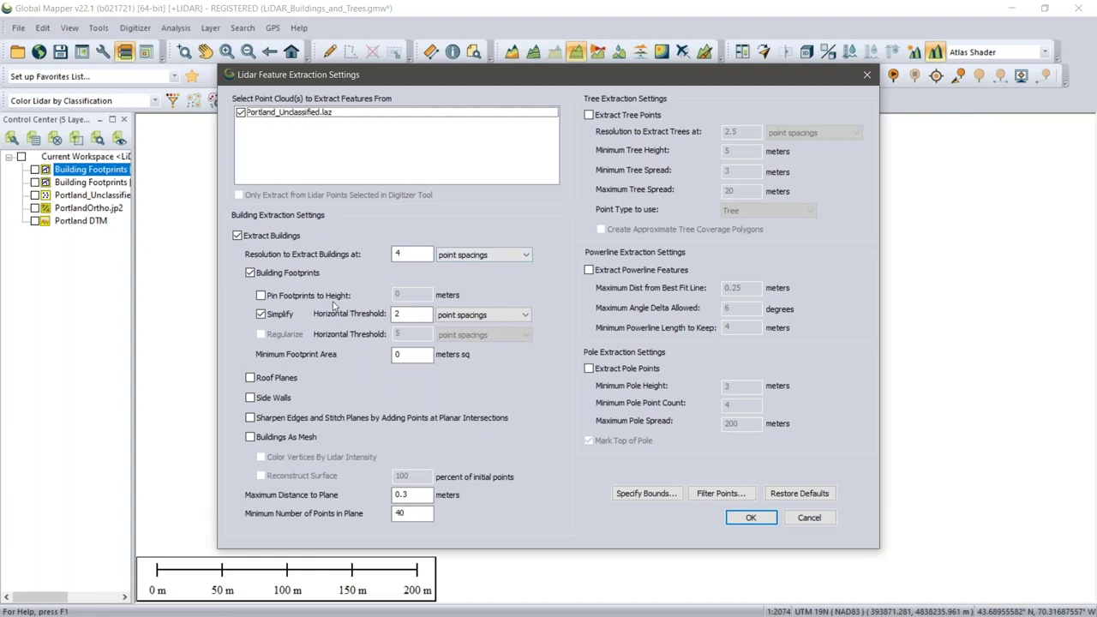
pyautogui.click(821, 518)
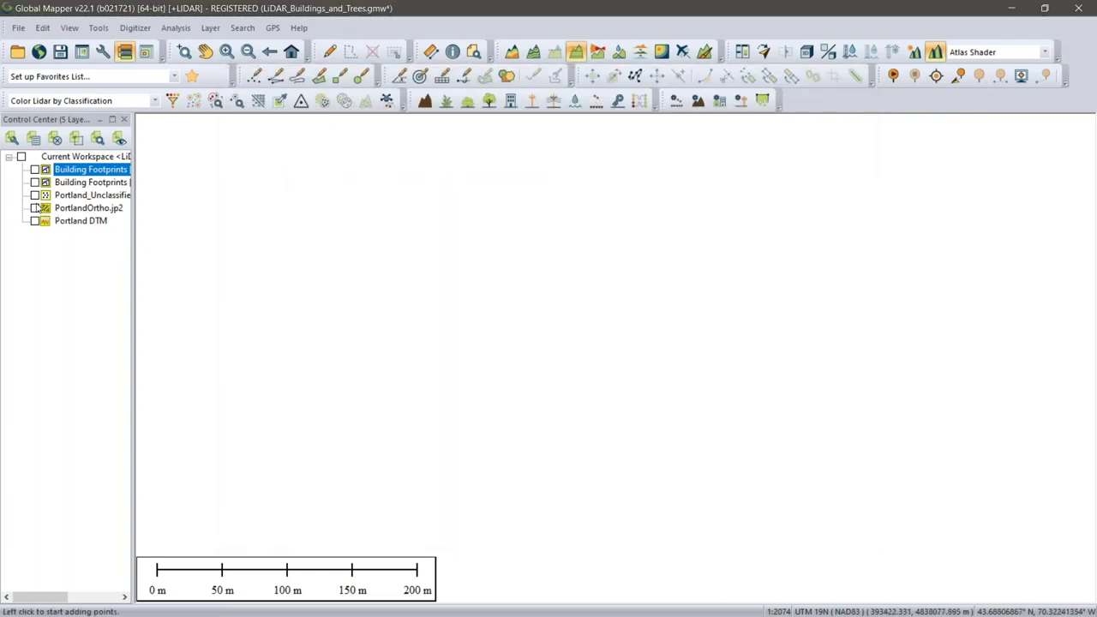
pyautogui.click(35, 195)
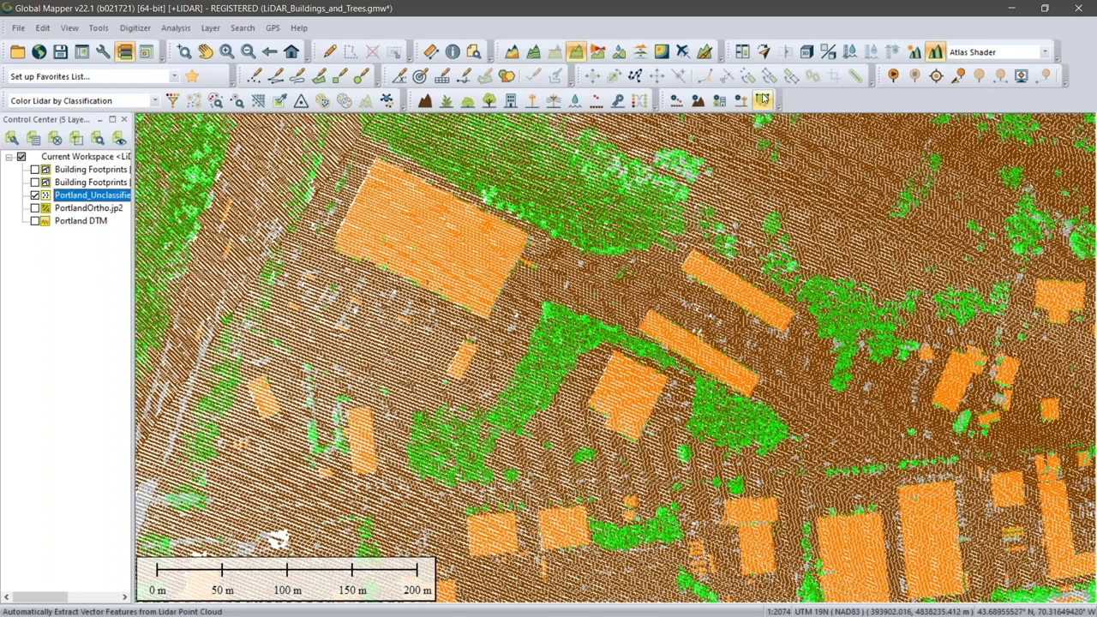
pyautogui.click(763, 99)
pyautogui.click(260, 315)
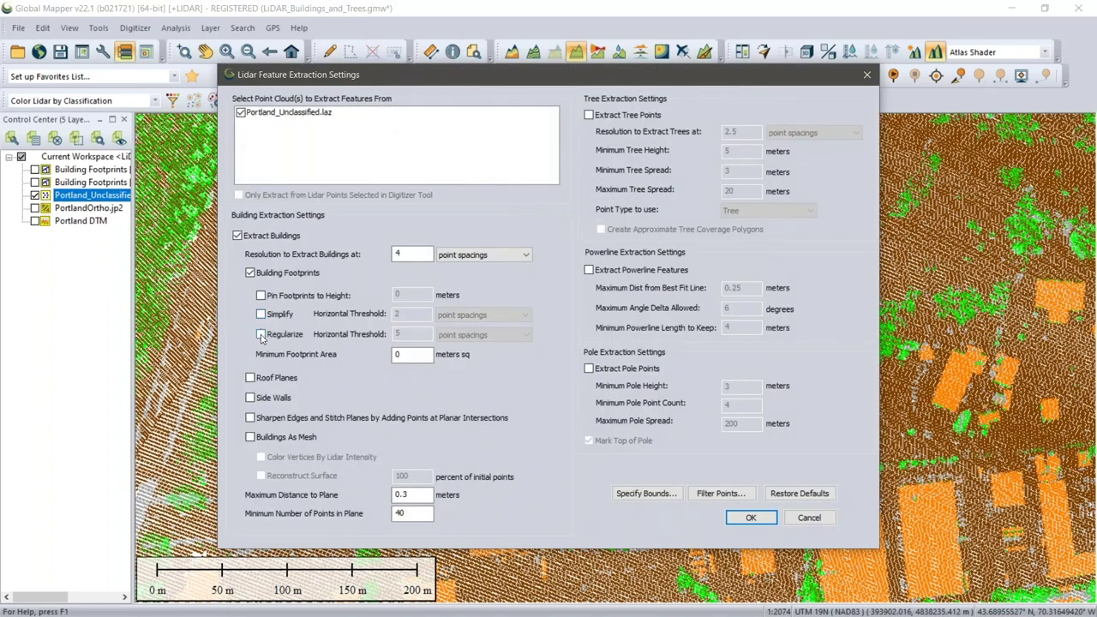
pyautogui.click(260, 335)
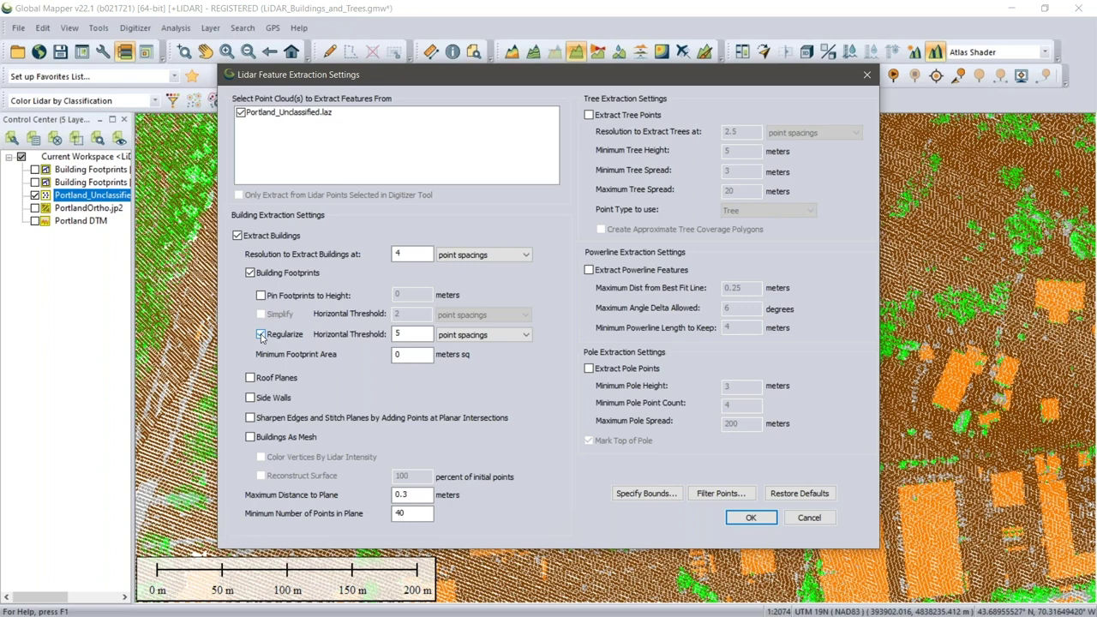
pyautogui.click(409, 336)
pyautogui.click(409, 513)
pyautogui.click(747, 518)
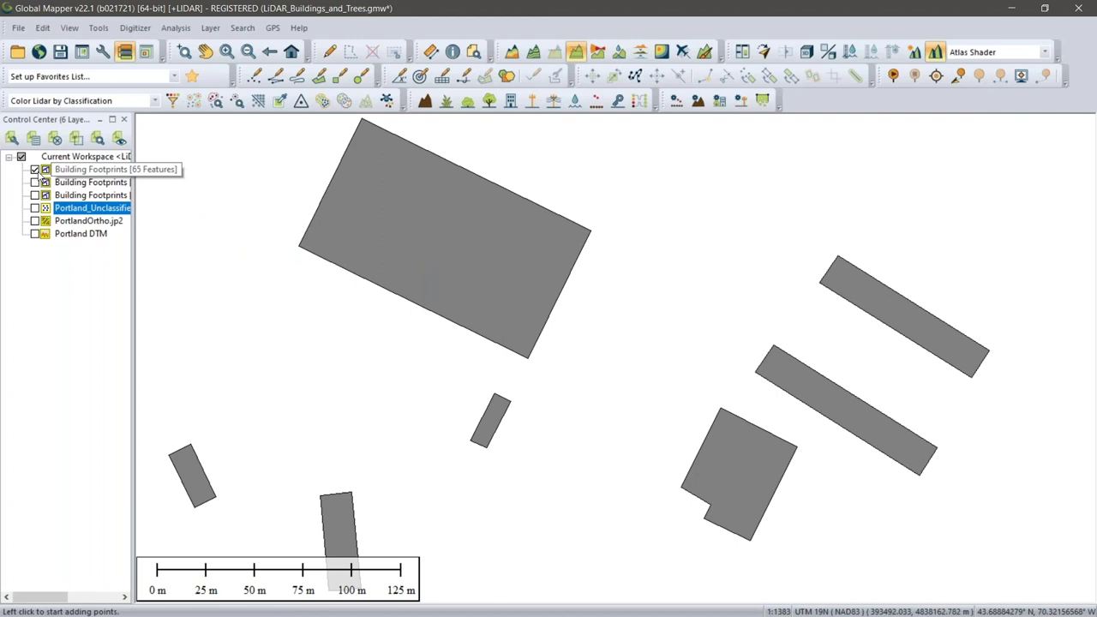
pyautogui.click(36, 171)
pyautogui.click(60, 170)
pyautogui.click(762, 100)
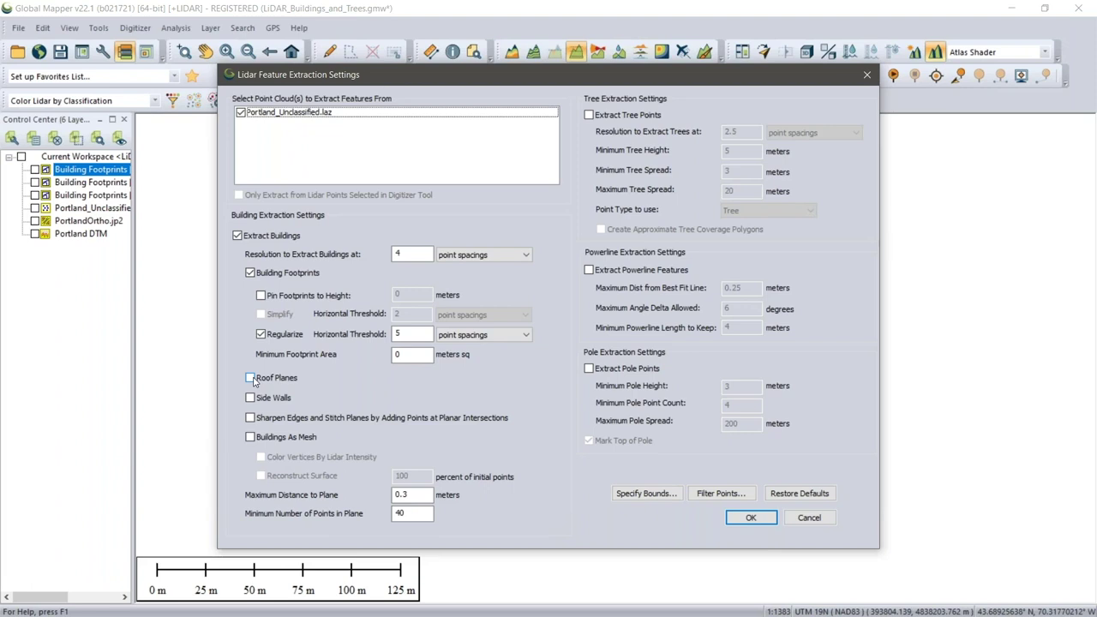
pyautogui.click(251, 378)
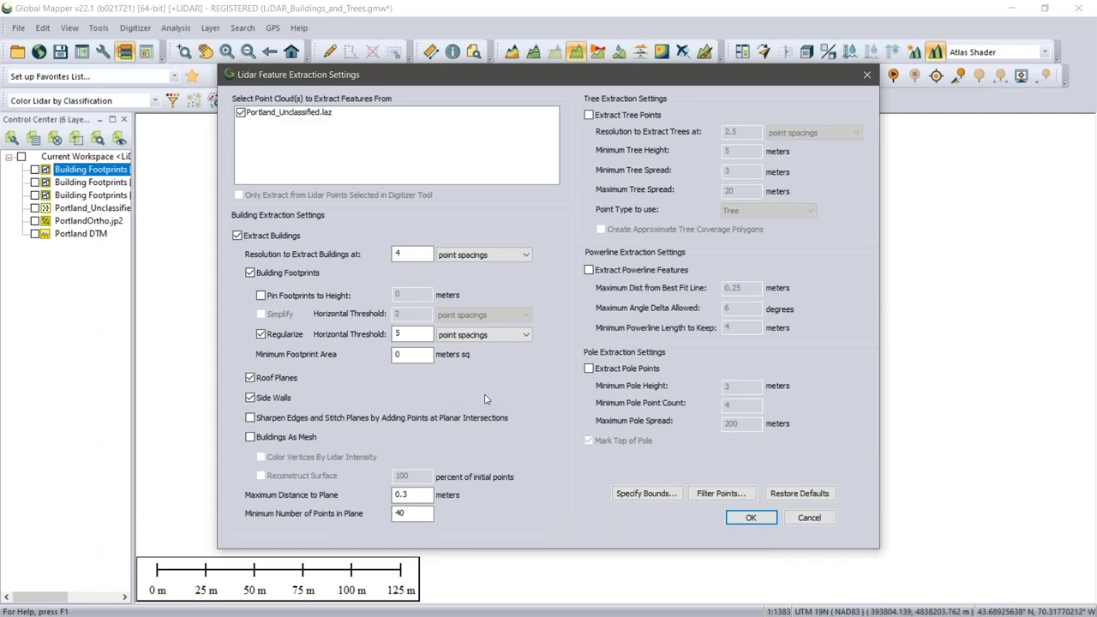
pyautogui.click(796, 517)
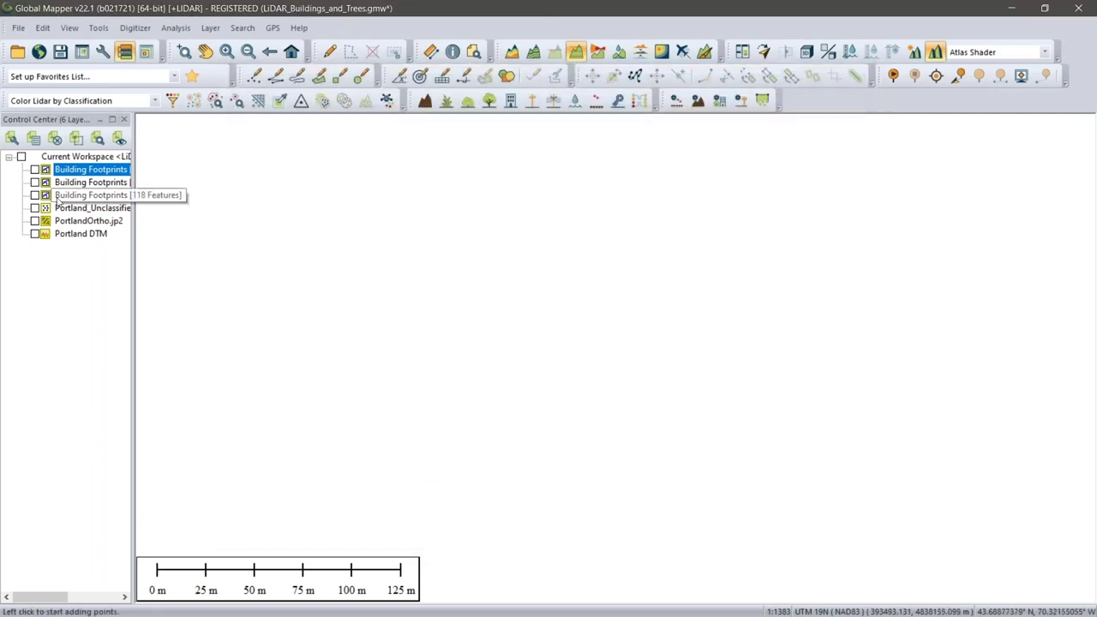
# Step: Show the Portland_Unclassified point cloud and extract regularized building footprints together with roof planes and side walls
pyautogui.click(35, 208)
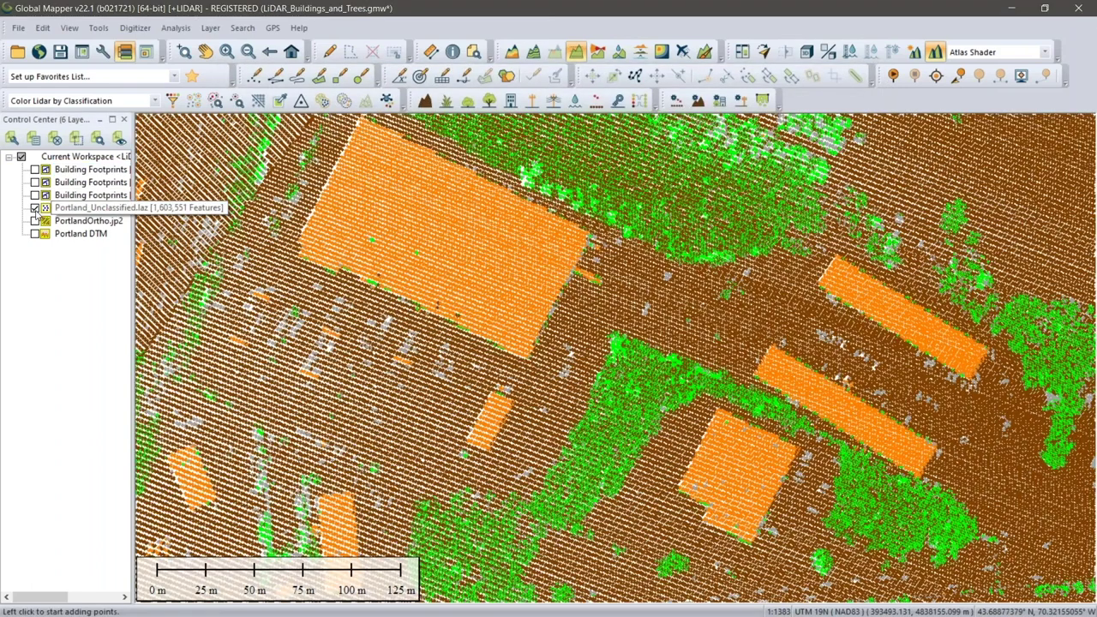
pyautogui.click(77, 209)
pyautogui.click(510, 100)
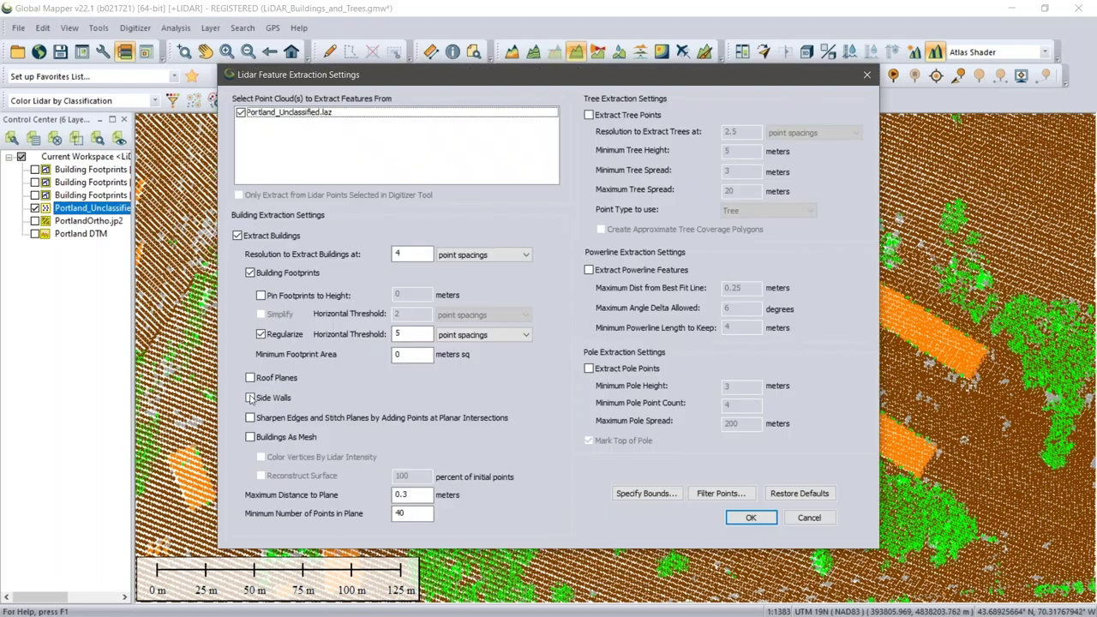
pyautogui.click(250, 378)
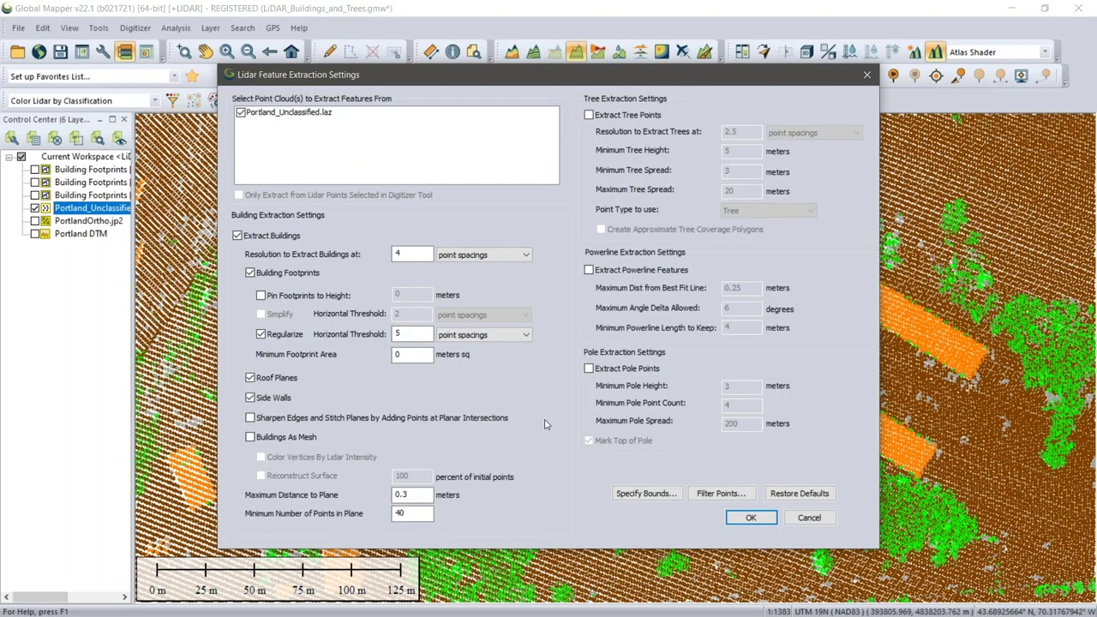
pyautogui.click(747, 519)
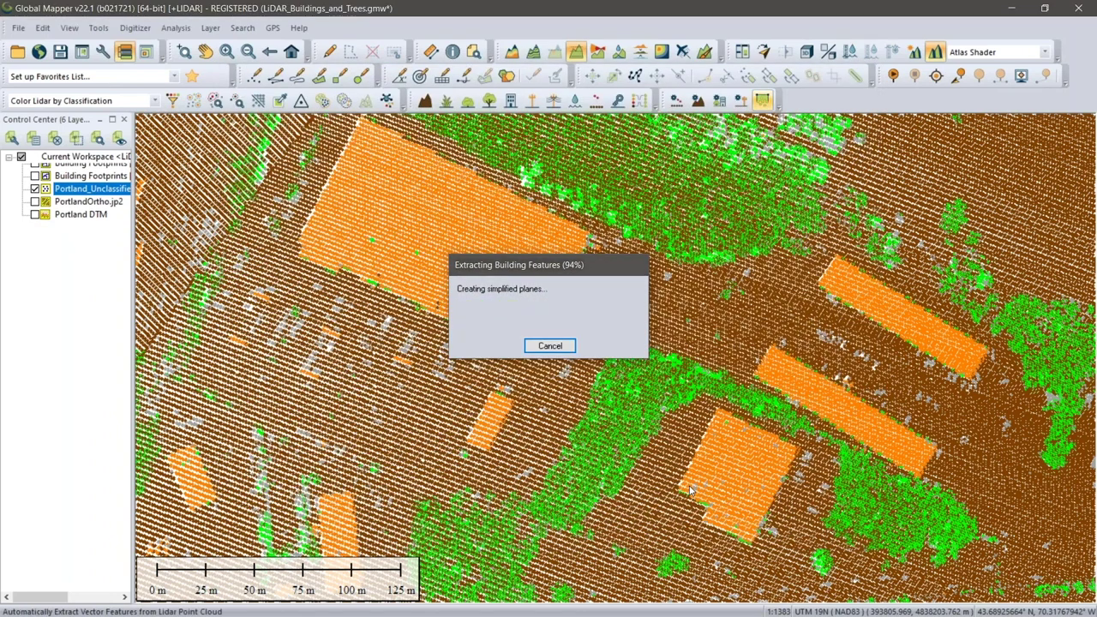
# Step: Hide the point cloud, show PortlandOrtho.jp2 and Portland DTM, and examine the extracted buildings in the 3D viewer
pyautogui.click(35, 247)
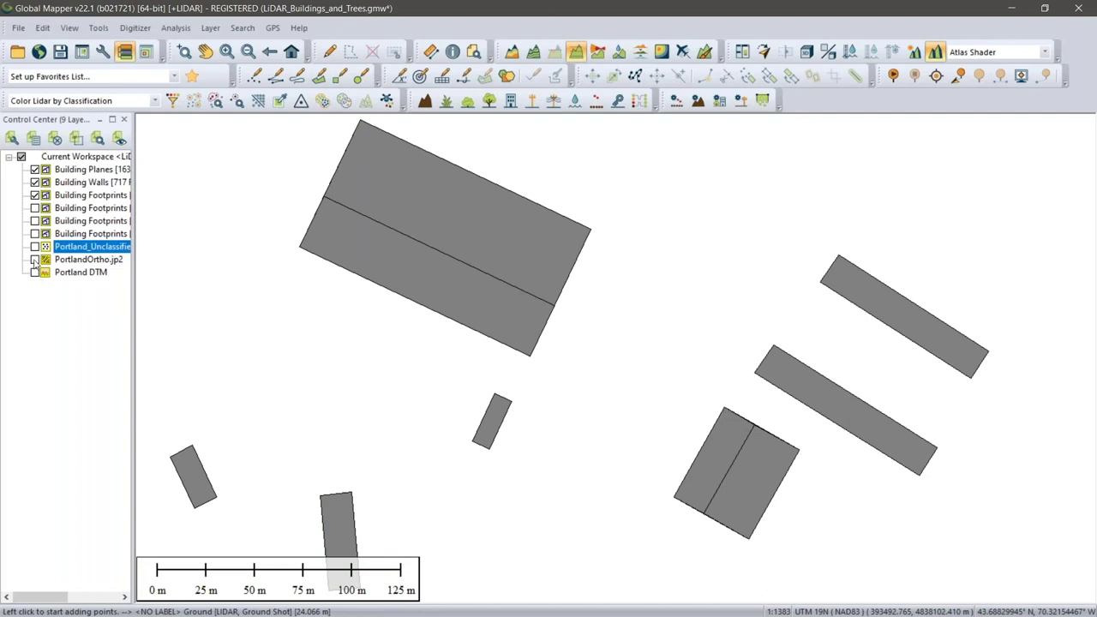
pyautogui.click(35, 260)
pyautogui.click(35, 273)
pyautogui.click(35, 274)
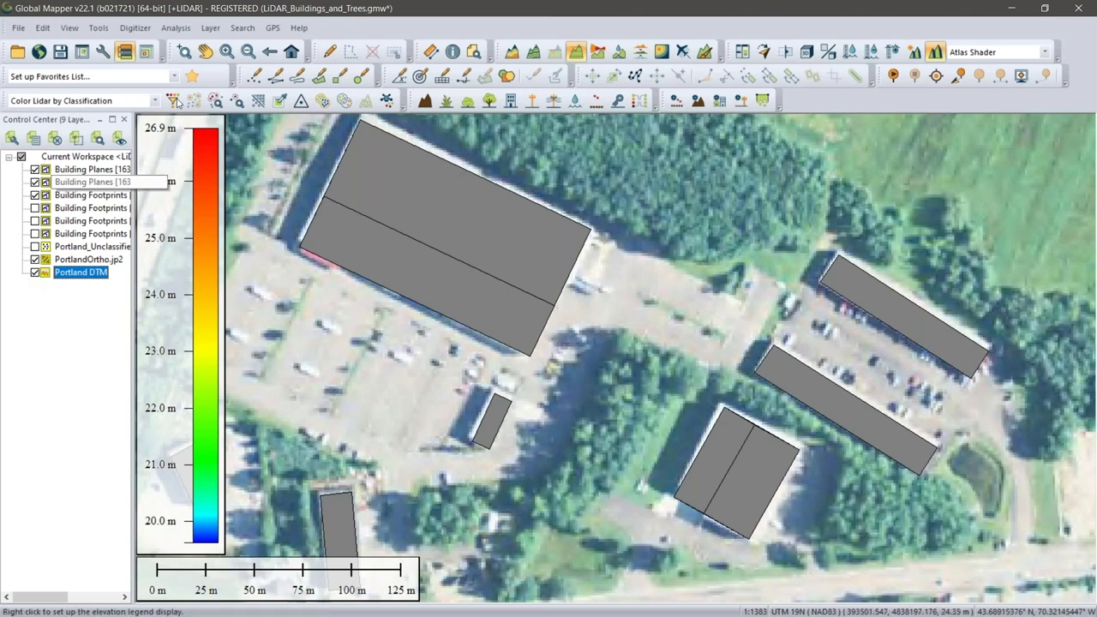
pyautogui.click(804, 52)
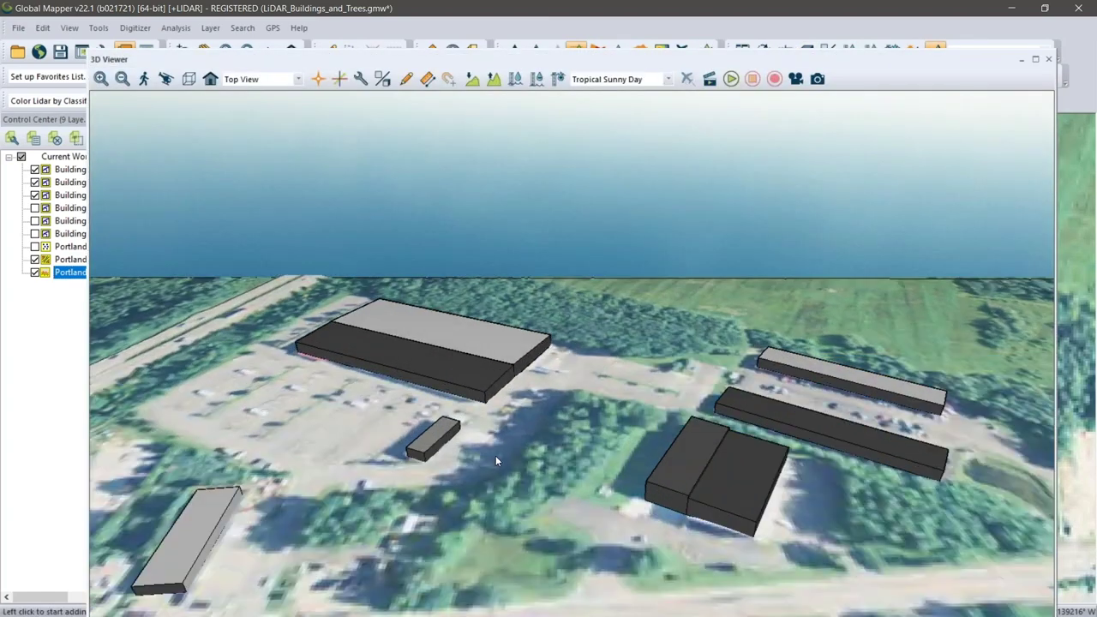
pyautogui.moveTo(495, 461); pyautogui.dragTo(502, 345)
pyautogui.moveTo(445, 376); pyautogui.dragTo(519, 391)
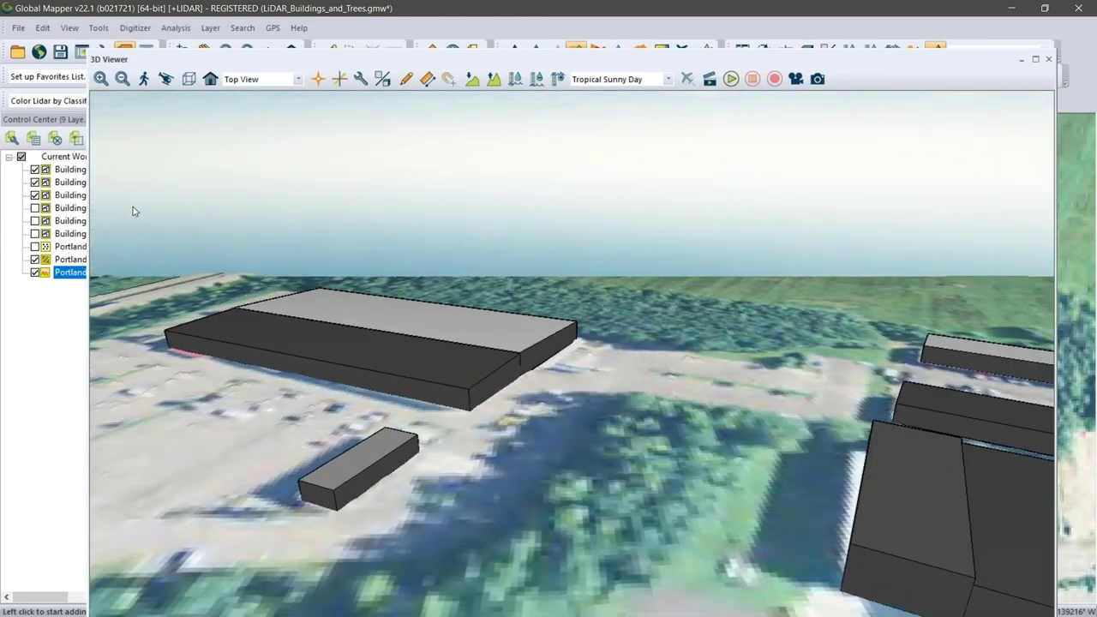
# Step: Hide the newest Building Footprints and Building Planes layers to examine only the Building Walls in 3D
pyautogui.click(34, 208)
pyautogui.click(34, 195)
pyautogui.click(35, 182)
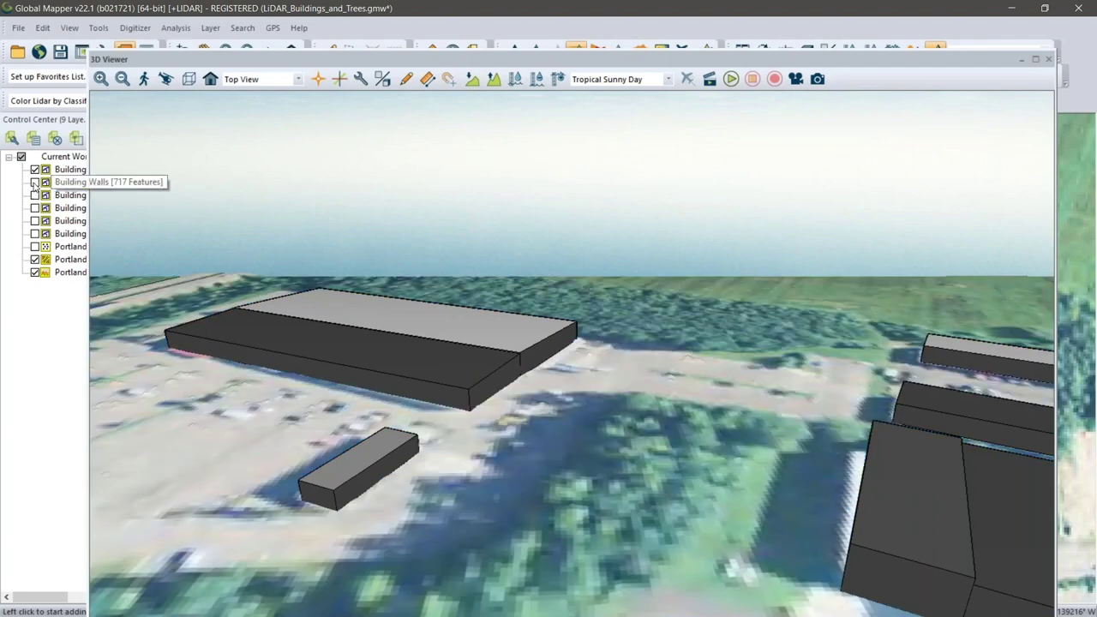
pyautogui.click(34, 182)
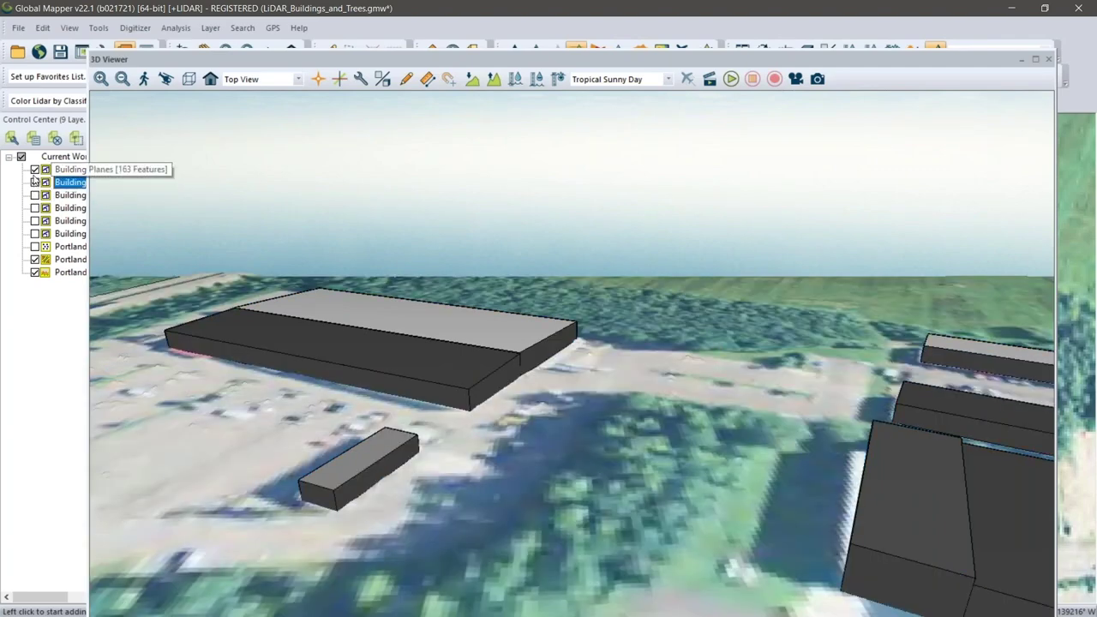
pyautogui.click(35, 170)
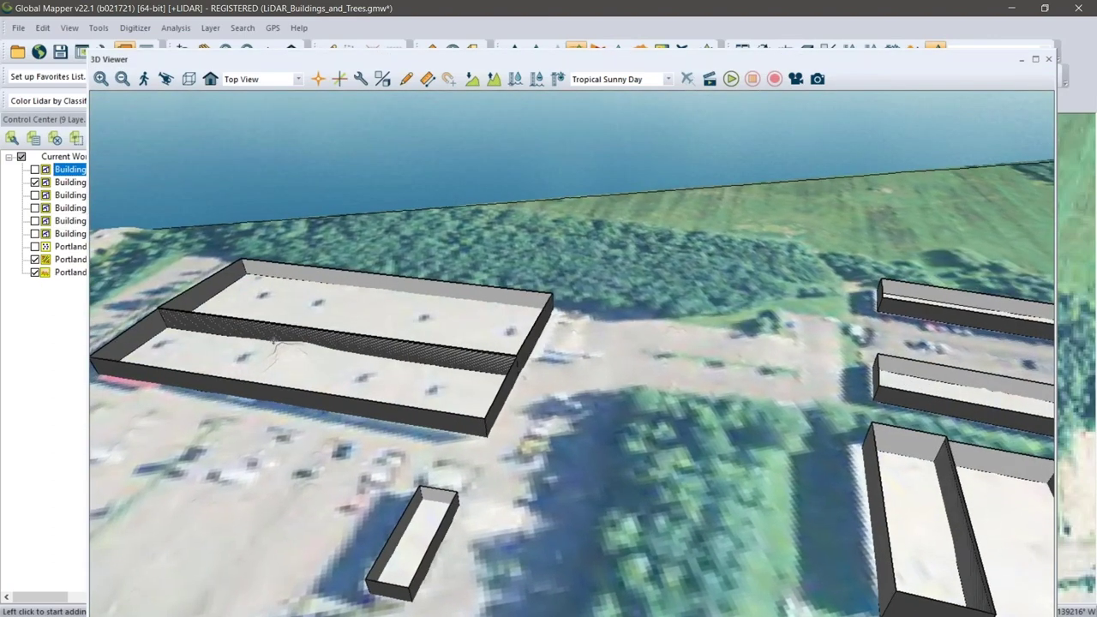
pyautogui.scroll(2, 294, 313)
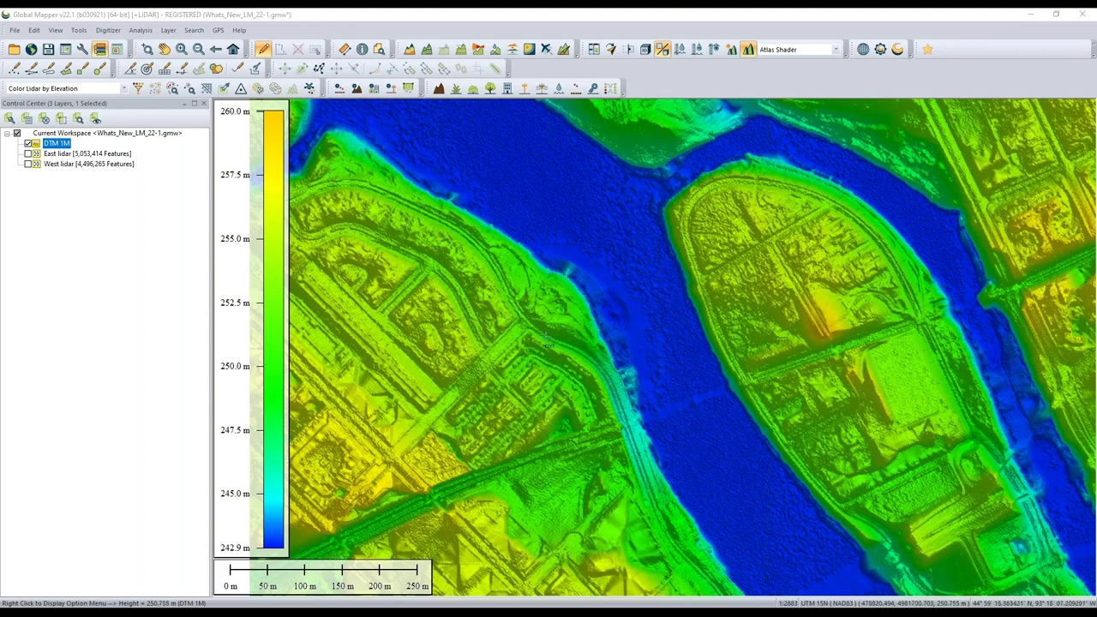
# Step: Set up Terrain Paint on DTM 1M to set terrain height at 250 meters, using the Area (vertex mode) brush and 3 grid cells feathering
pyautogui.press('Right')
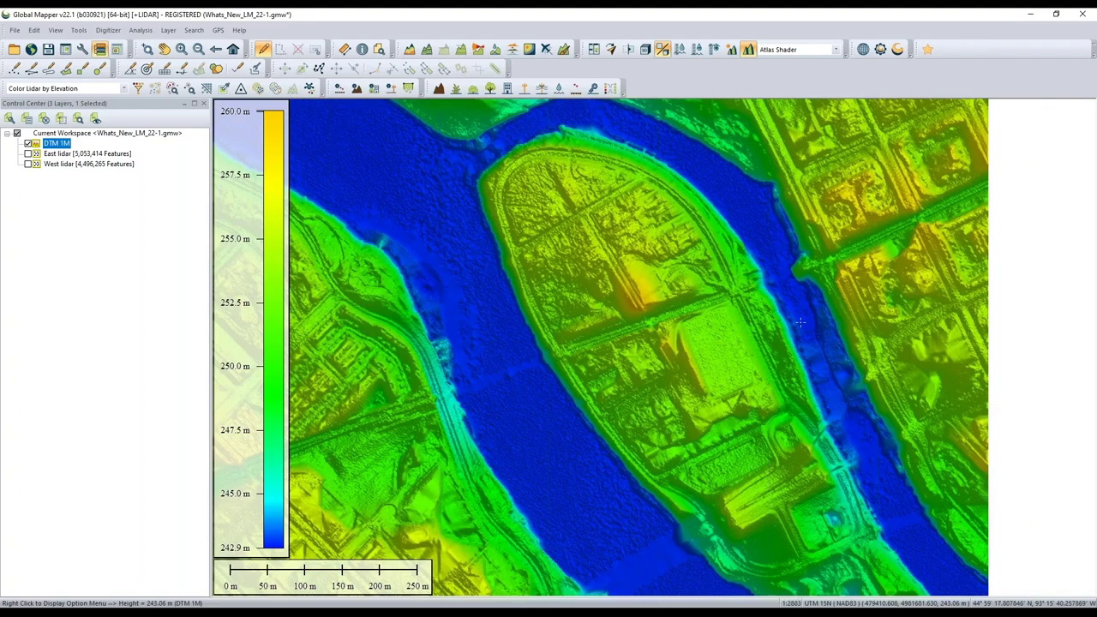
pyautogui.click(564, 50)
pyautogui.moveTo(96, 23)
pyautogui.mouseDown()
pyautogui.moveTo(340, 194)
pyautogui.moveTo(301, 196)
pyautogui.mouseUp()
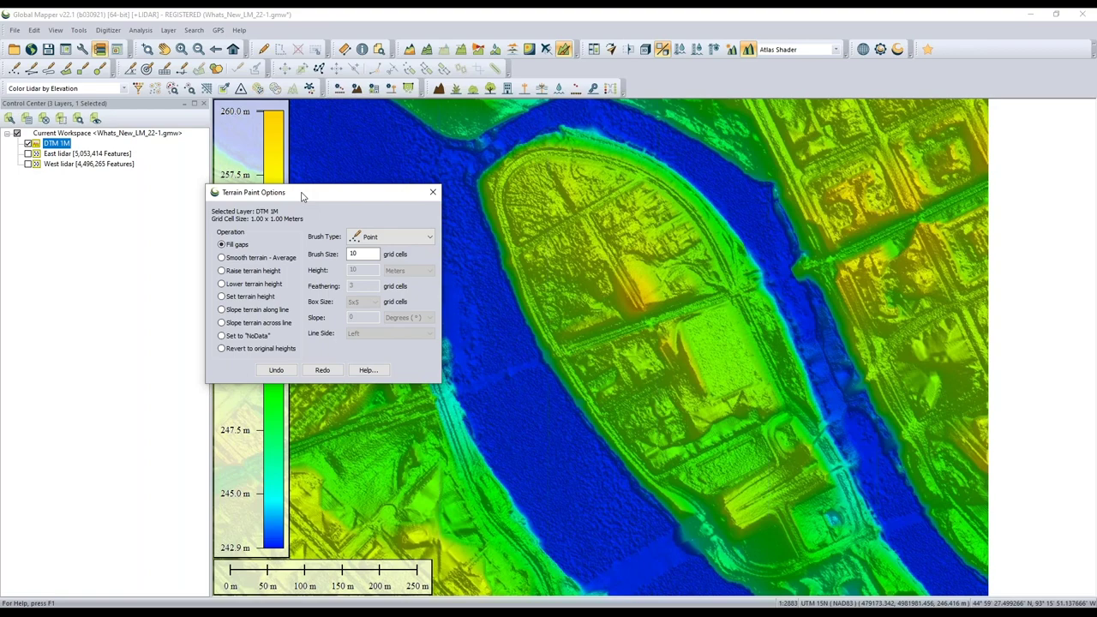
pyautogui.click(235, 300)
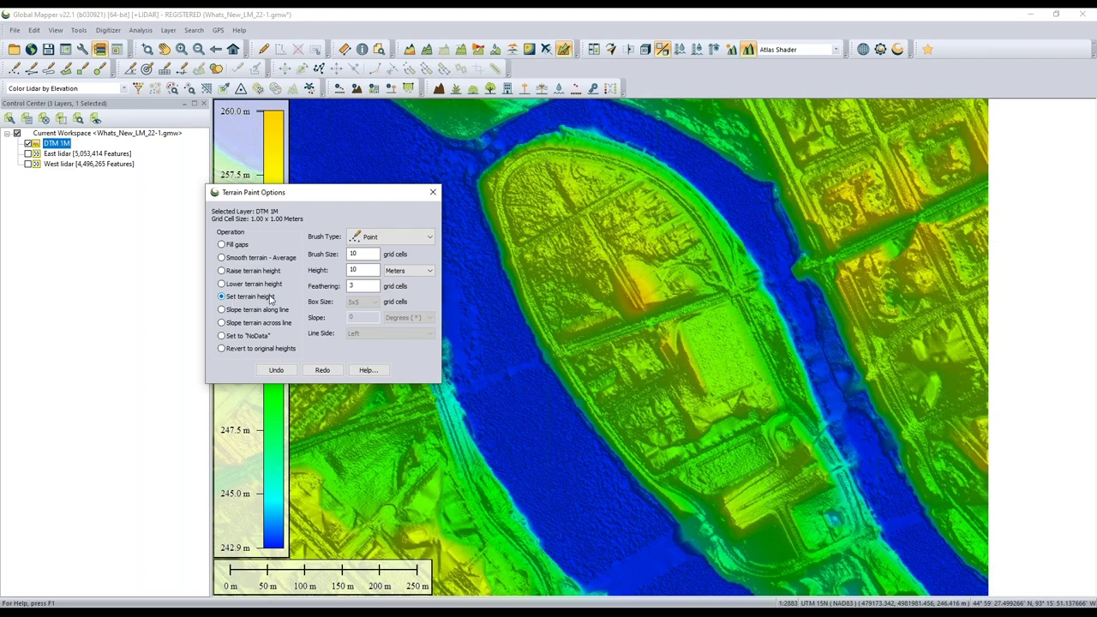
pyautogui.click(407, 238)
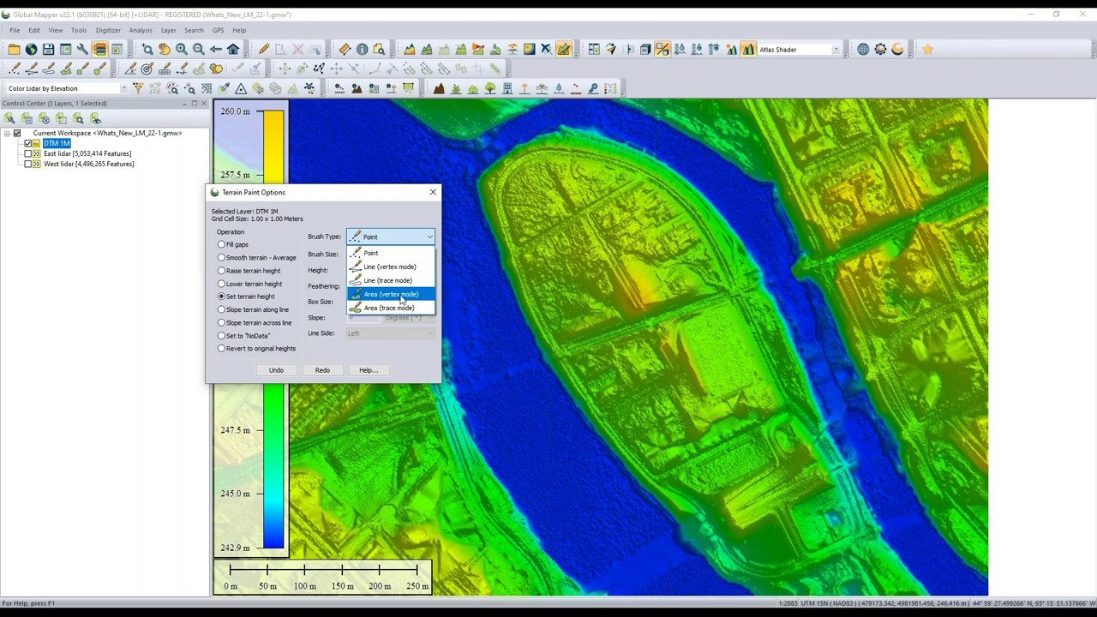
pyautogui.click(401, 294)
pyautogui.press('Tab')
pyautogui.write('250')
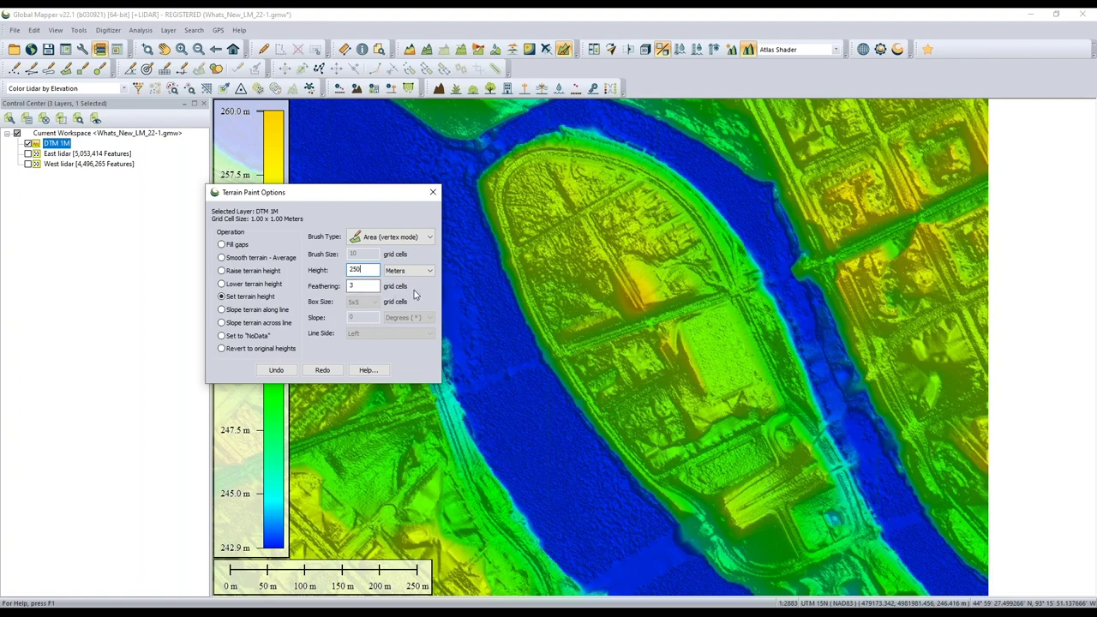
pyautogui.doubleClick(364, 287)
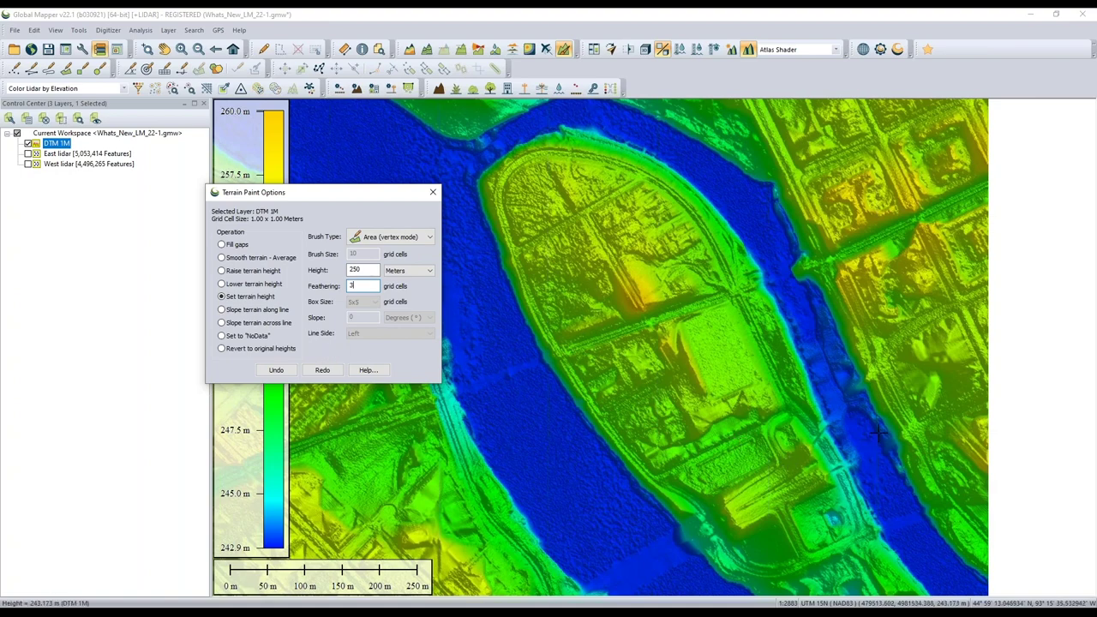
# Step: Paint a five-sided area over the block east of the river channel with the configured terrain height
pyautogui.scroll(2, 956, 369)
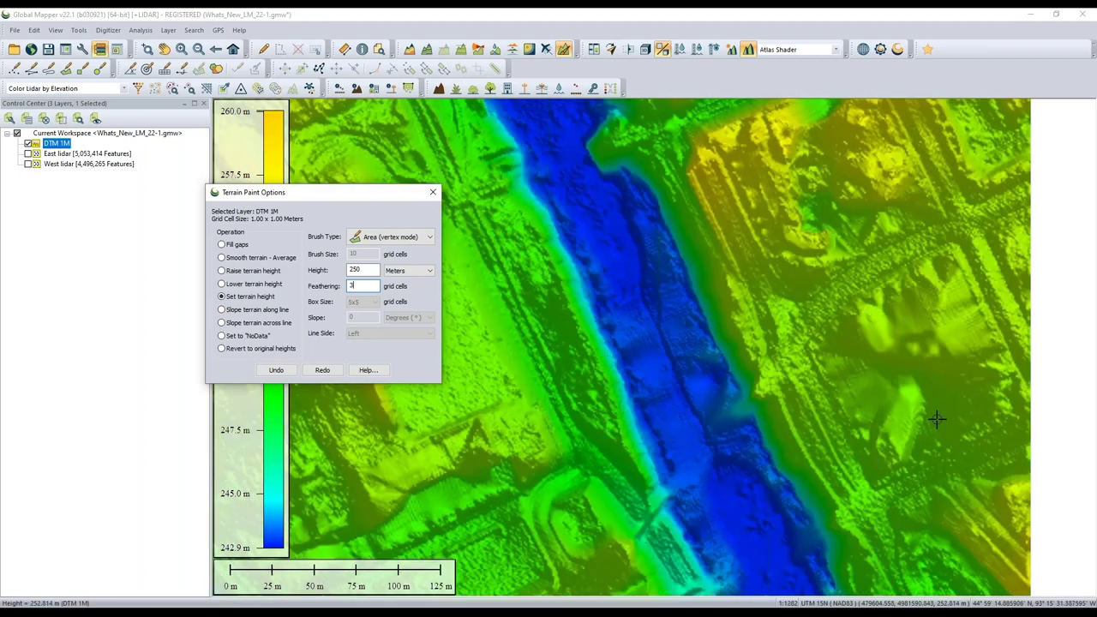
pyautogui.click(952, 256)
pyautogui.click(1029, 420)
pyautogui.click(874, 480)
pyautogui.click(808, 347)
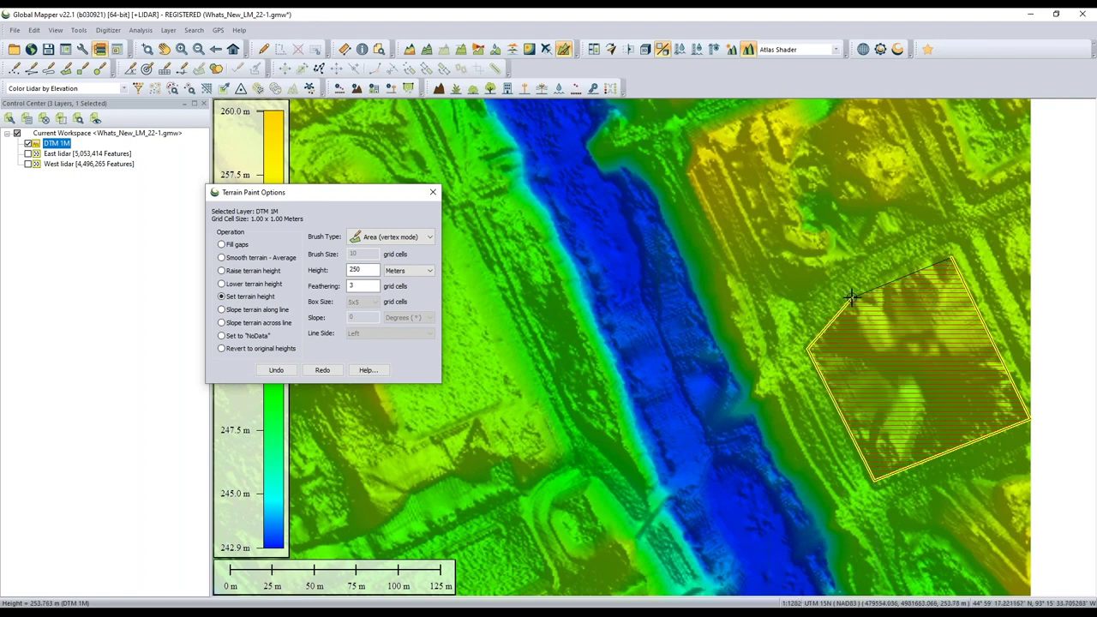
pyautogui.click(857, 297)
pyautogui.rightClick(890, 281)
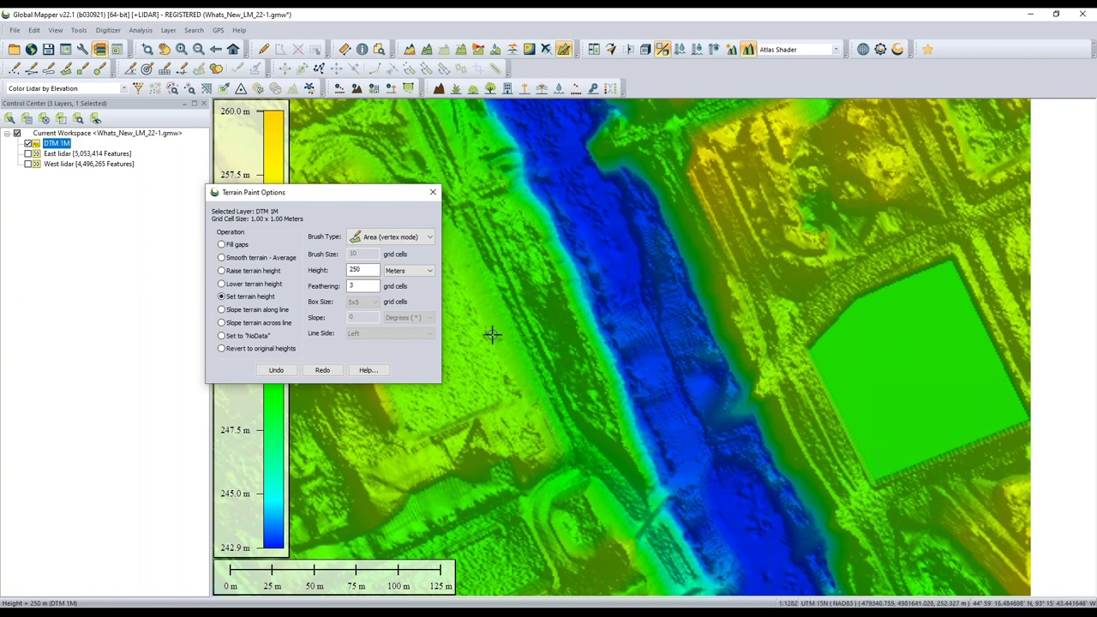
# Step: Undo the terrain height edit on the painted block and redo it
pyautogui.click(275, 370)
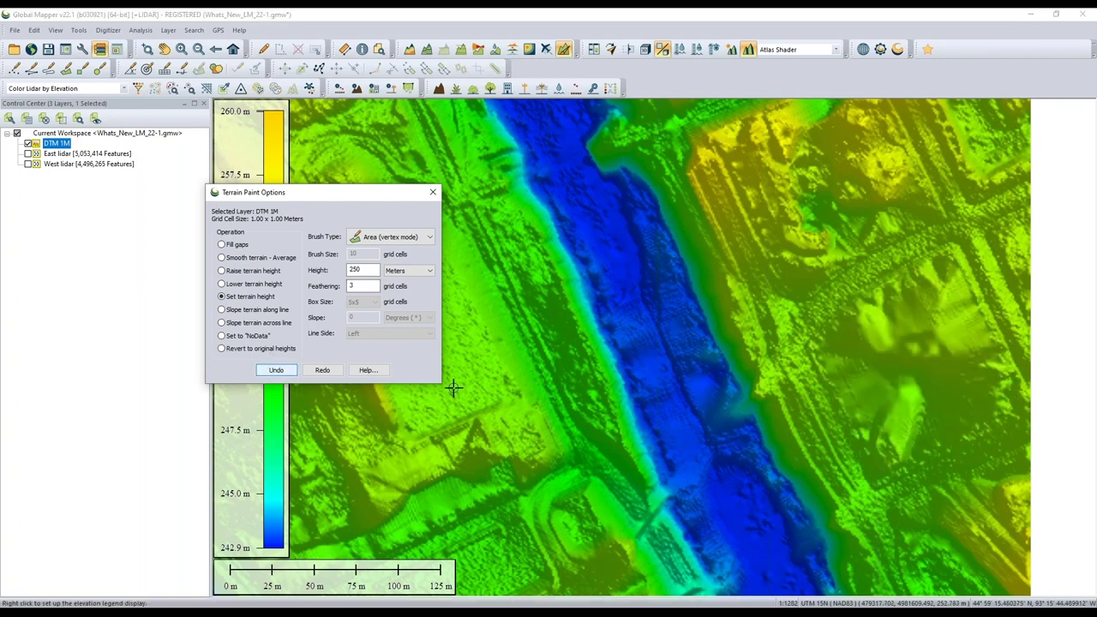
pyautogui.click(315, 371)
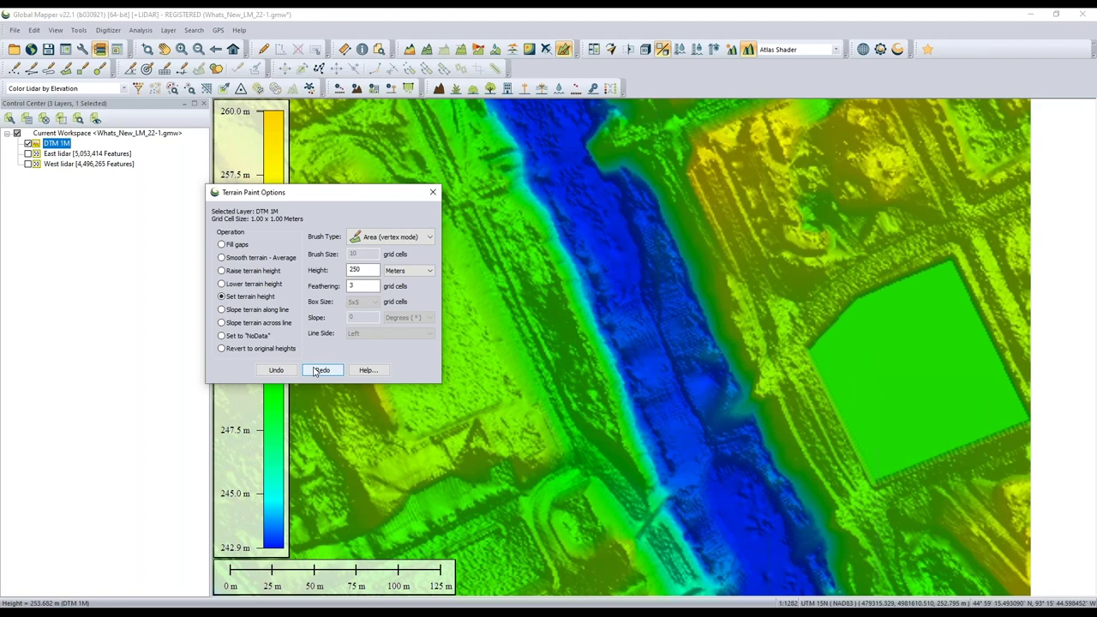
pyautogui.click(315, 370)
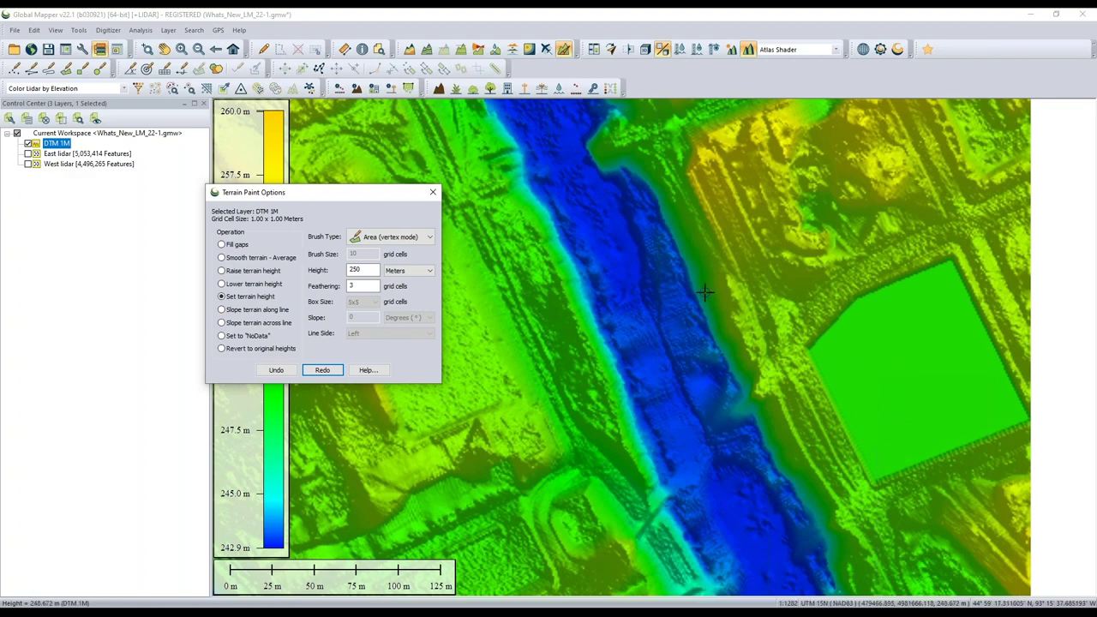
# Step: Set Terrain Paint to Smooth terrain - Average with a 9x9 grid cell box size for the river channel north of the painted block
pyautogui.scroll(2, 807, 492)
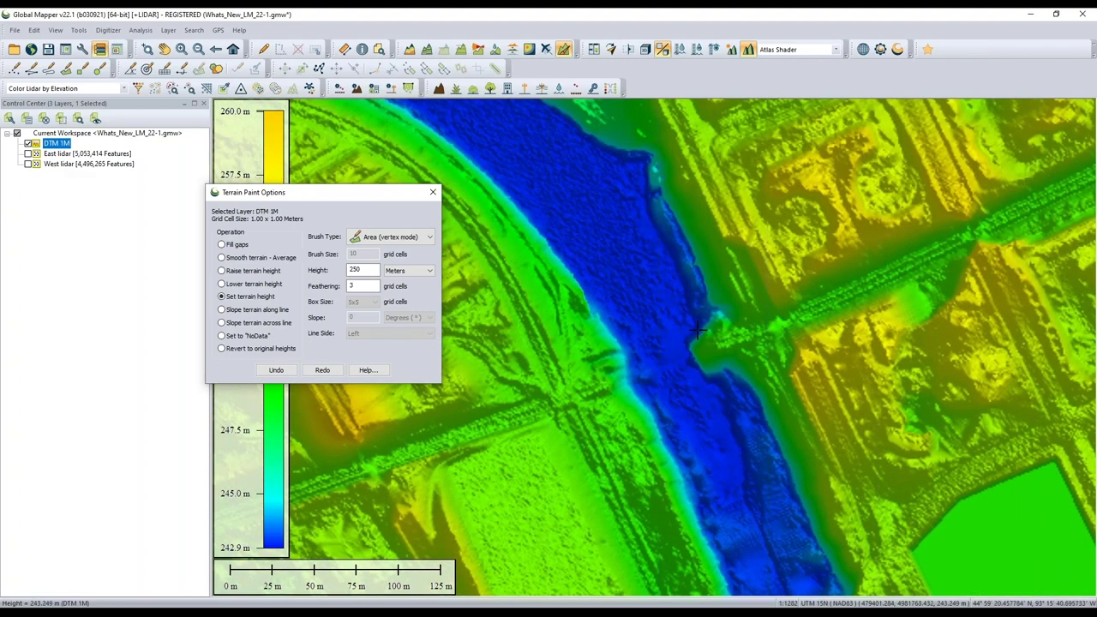
pyautogui.scroll(1, 665, 332)
pyautogui.moveTo(664, 332); pyautogui.dragTo(735, 417)
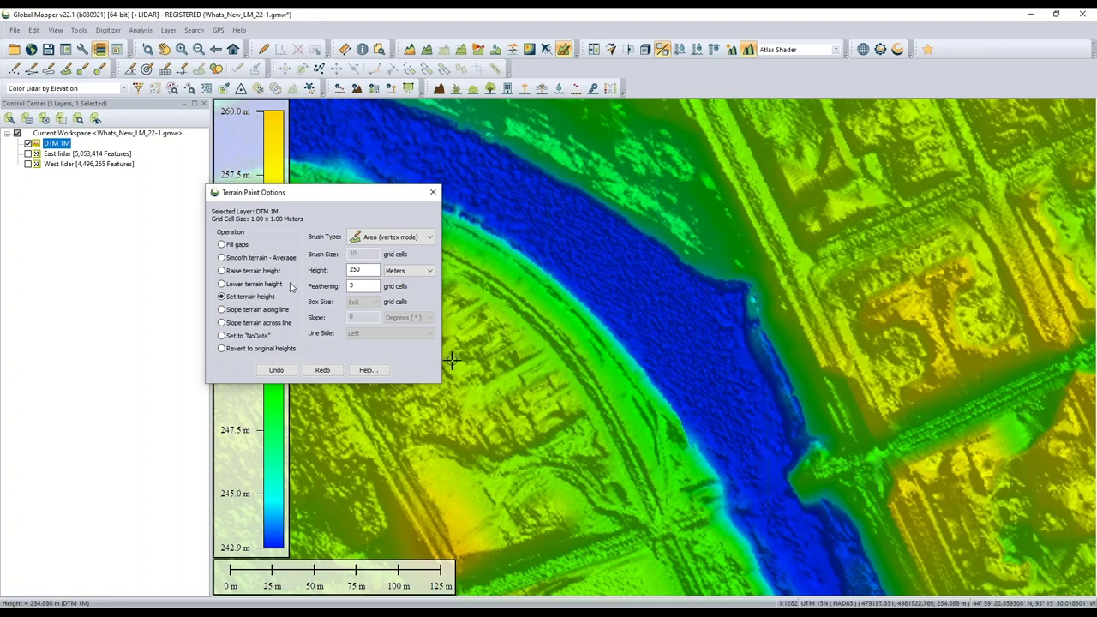
pyautogui.click(281, 259)
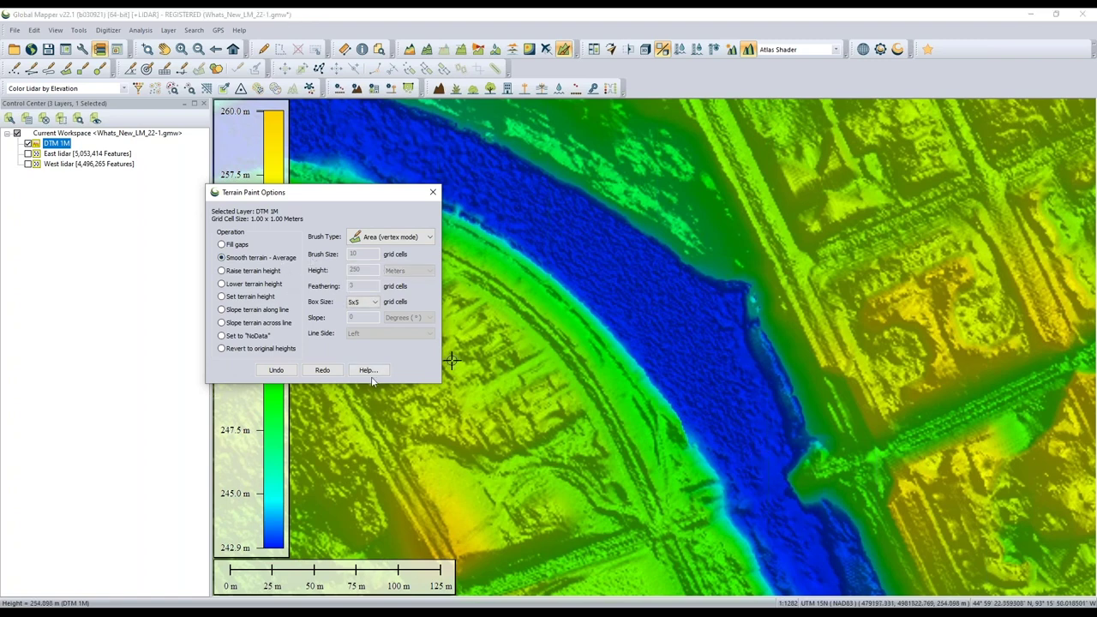
pyautogui.click(370, 304)
pyautogui.click(359, 310)
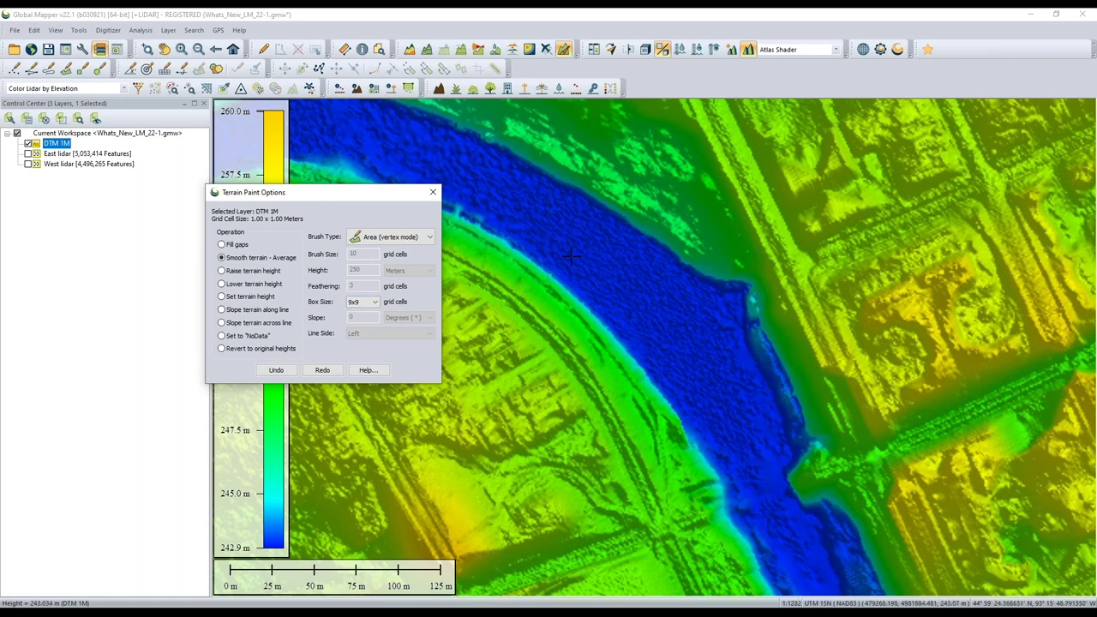
# Step: Smooth the water surface by outlining an area along both banks of the river channel northeast of the island
pyautogui.click(714, 448)
pyautogui.click(780, 422)
pyautogui.click(752, 348)
pyautogui.click(714, 295)
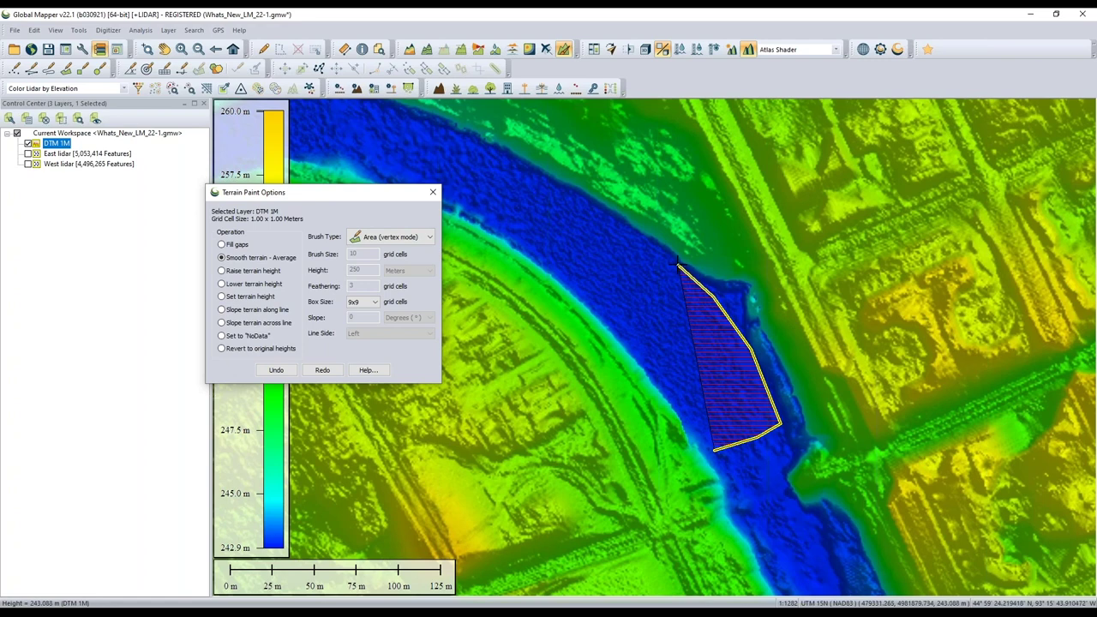
pyautogui.click(594, 203)
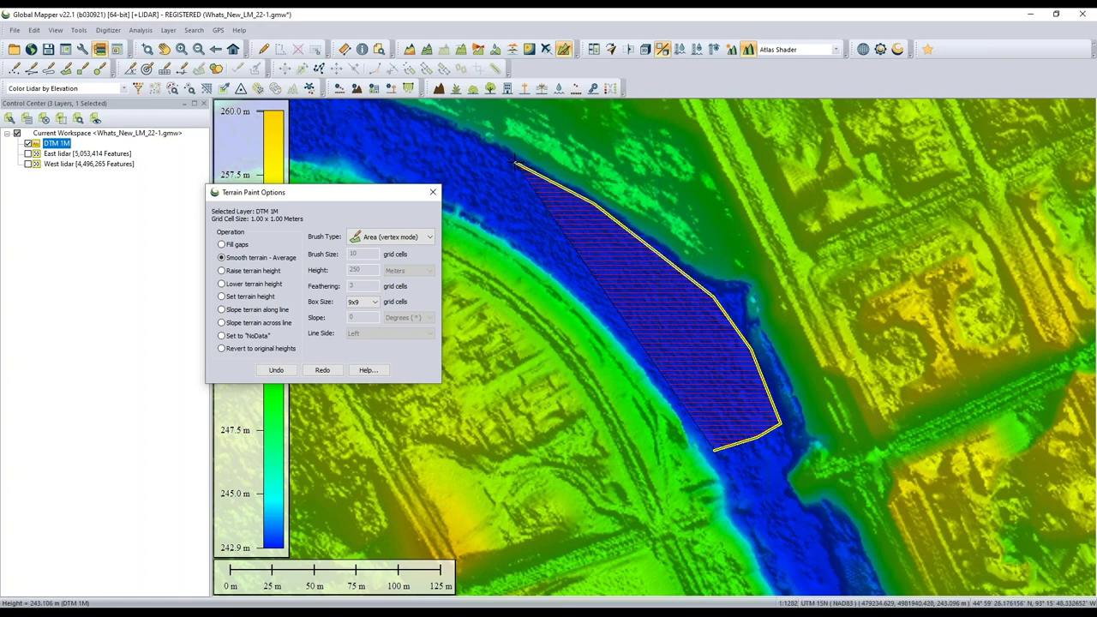
pyautogui.click(475, 141)
pyautogui.click(461, 206)
pyautogui.moveTo(504, 230)
pyautogui.mouseDown()
pyautogui.moveTo(579, 283)
pyautogui.moveTo(691, 420)
pyautogui.mouseUp()
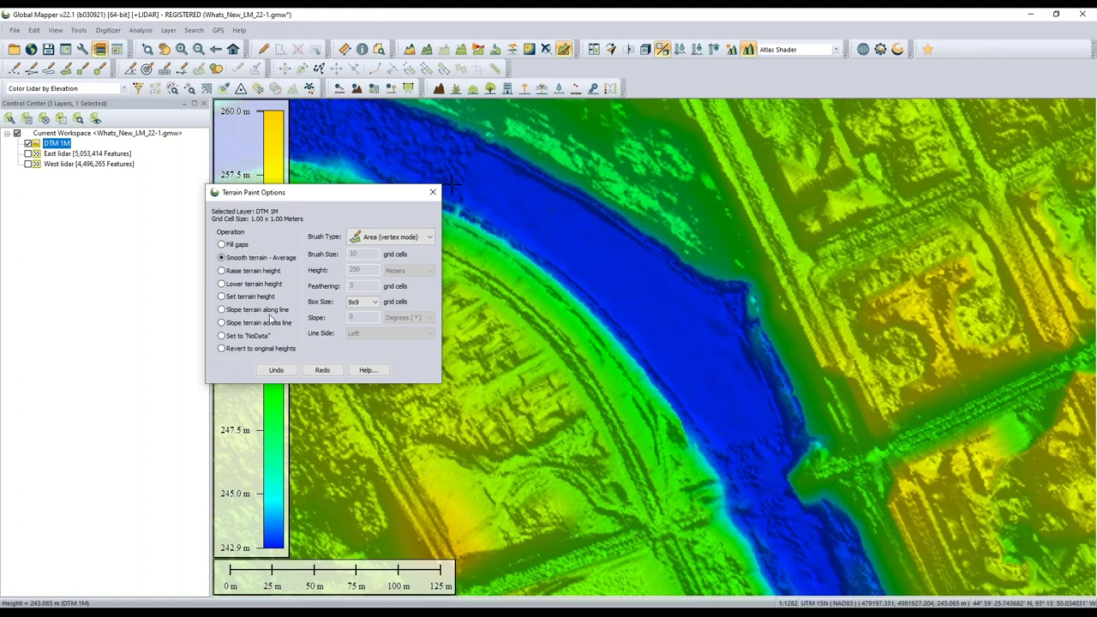
# Step: Slope terrain along a line from the island's northern tip across the channel to the opposite bank, using brush size 5, feathering 3 and slope 1 degree
pyautogui.moveTo(337, 199); pyautogui.dragTo(204, 202)
pyautogui.scroll(-1, 568, 388)
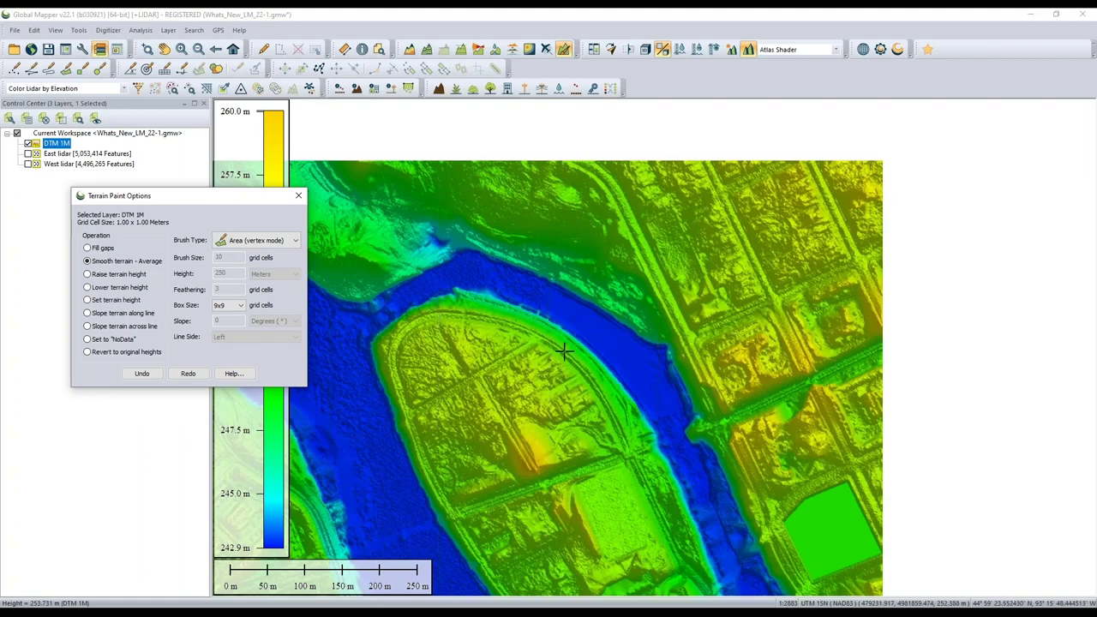
pyautogui.scroll(1, 737, 377)
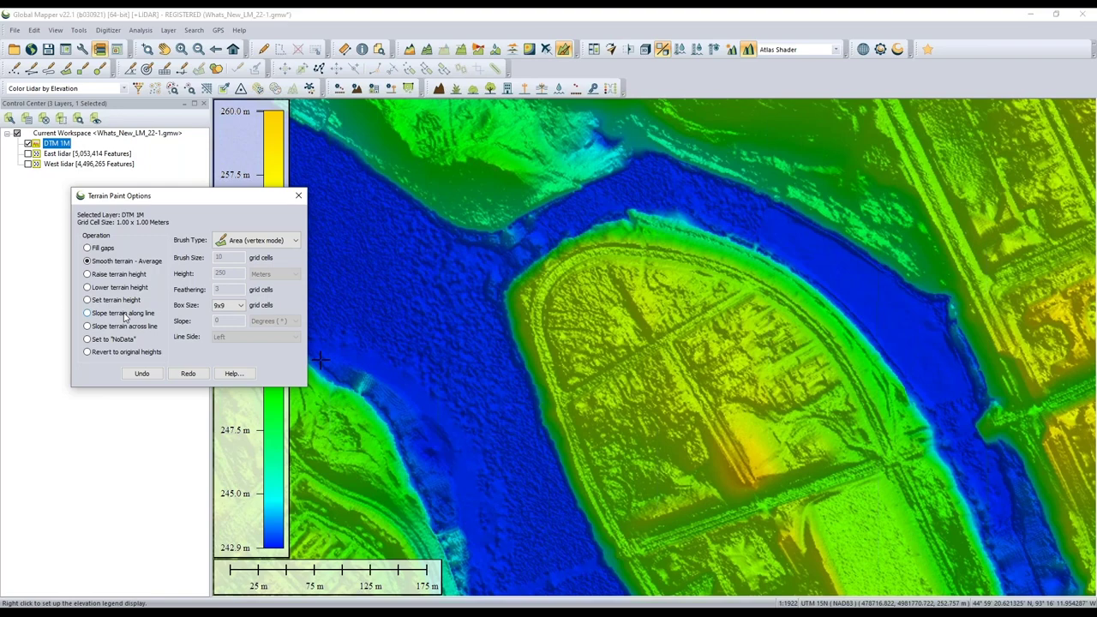
pyautogui.click(125, 313)
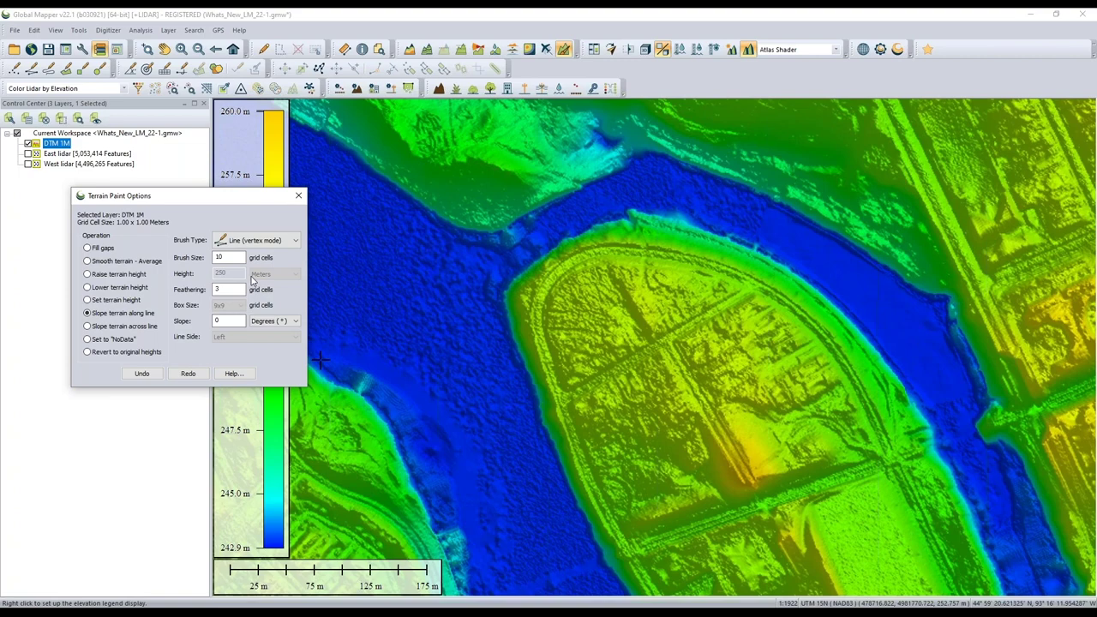
pyautogui.moveTo(242, 257); pyautogui.dragTo(174, 257)
pyautogui.moveTo(242, 290); pyautogui.dragTo(215, 289)
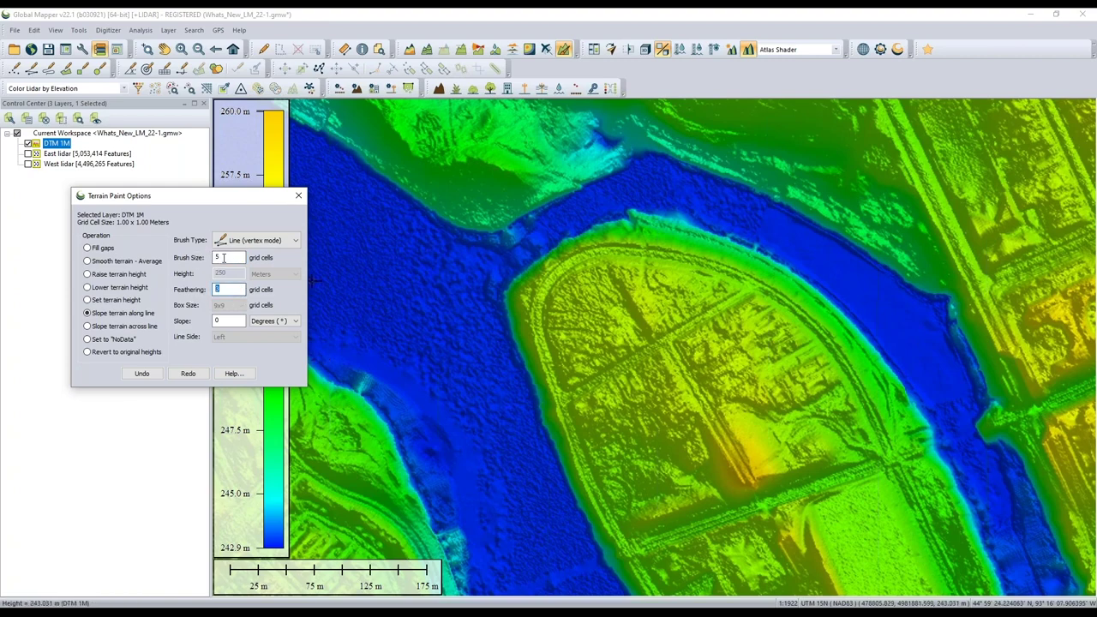
pyautogui.write('1')
pyautogui.press('Tab')
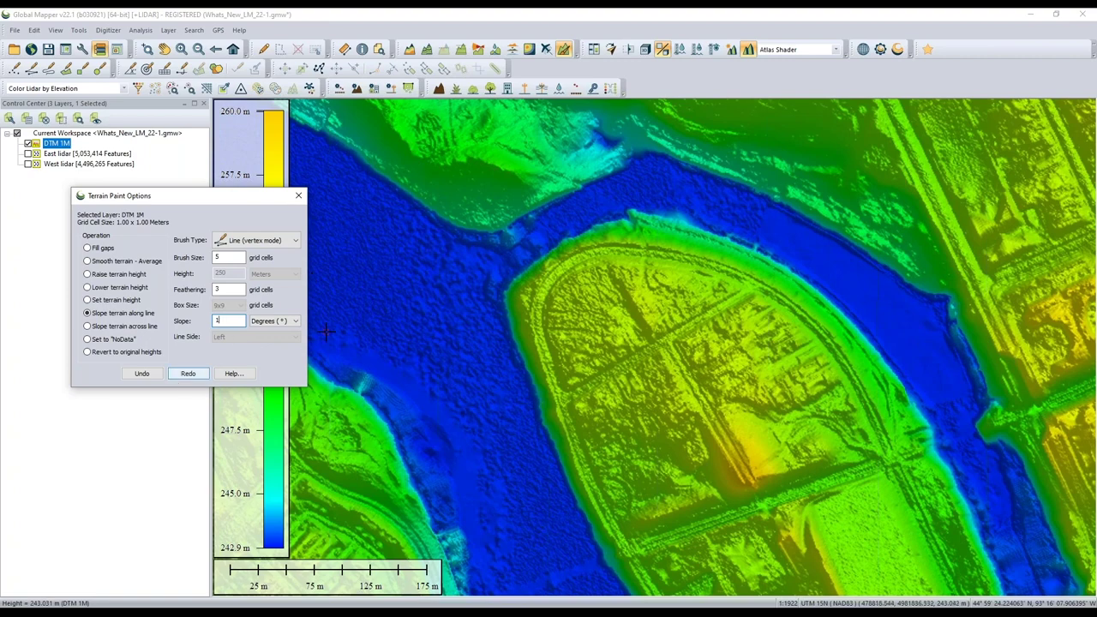
pyautogui.click(636, 216)
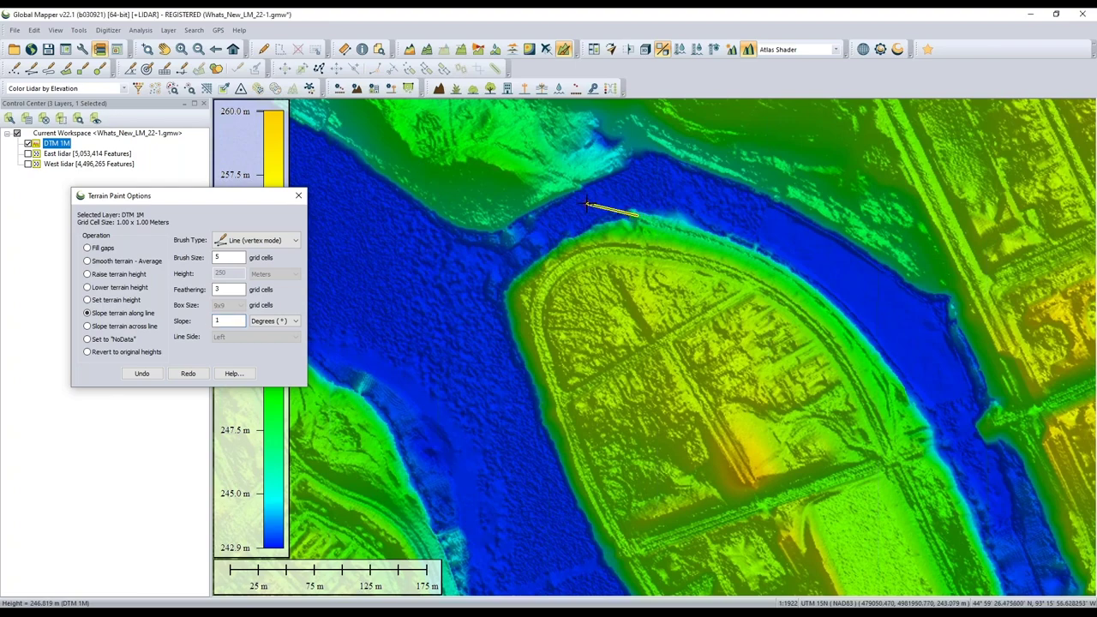
pyautogui.doubleClick(511, 172)
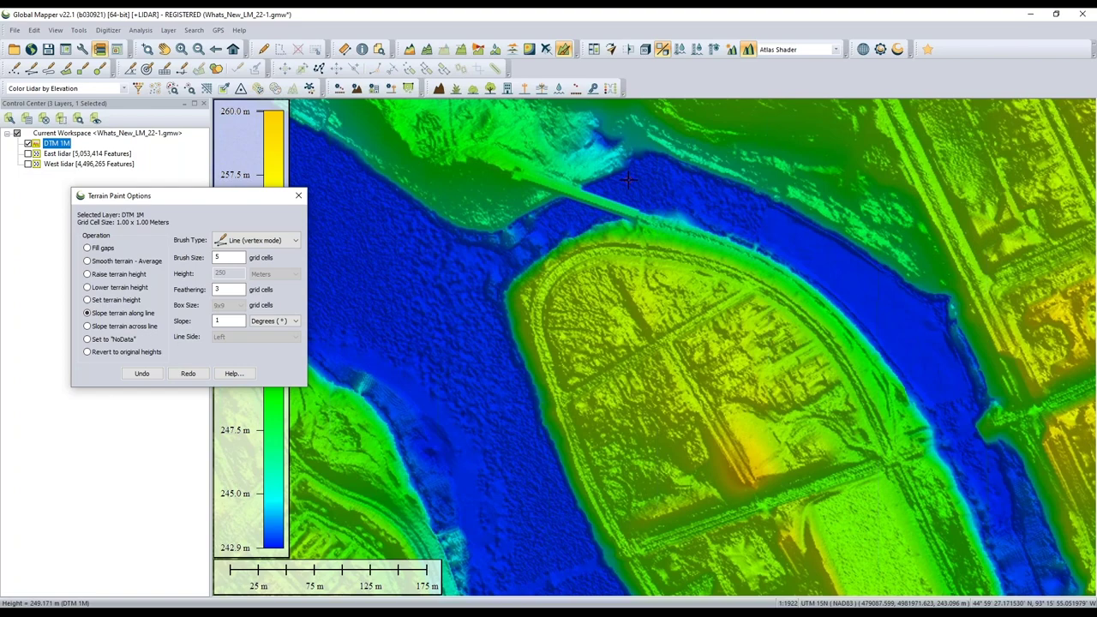
# Step: Examine a path profile drawn across the new sloped crossing over the channel, and close it
pyautogui.click(460, 48)
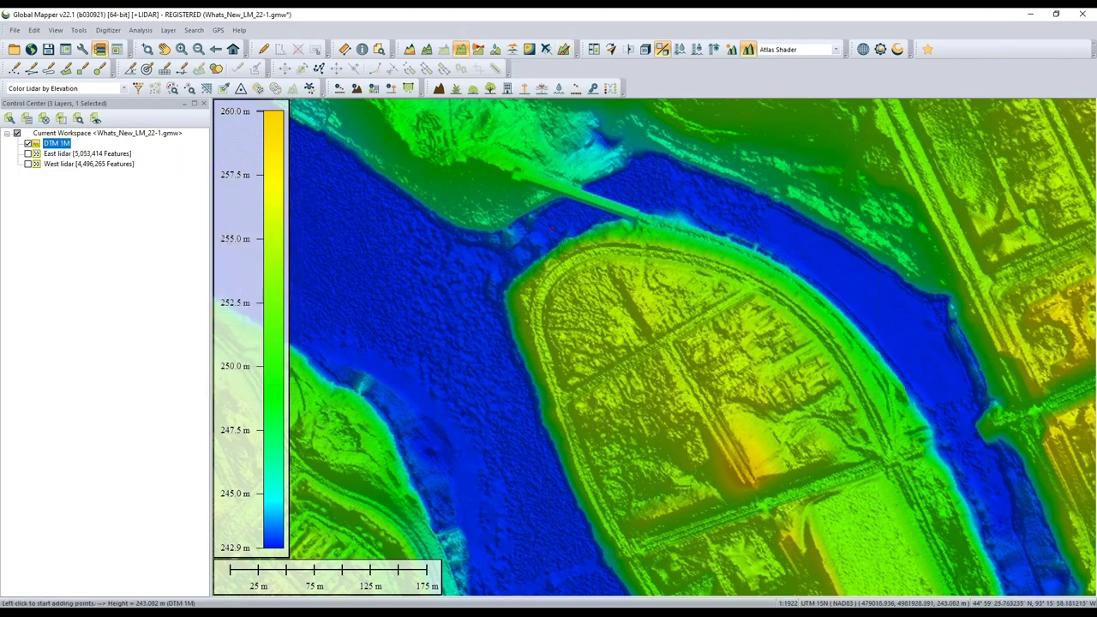
pyautogui.click(553, 230)
pyautogui.rightClick(630, 175)
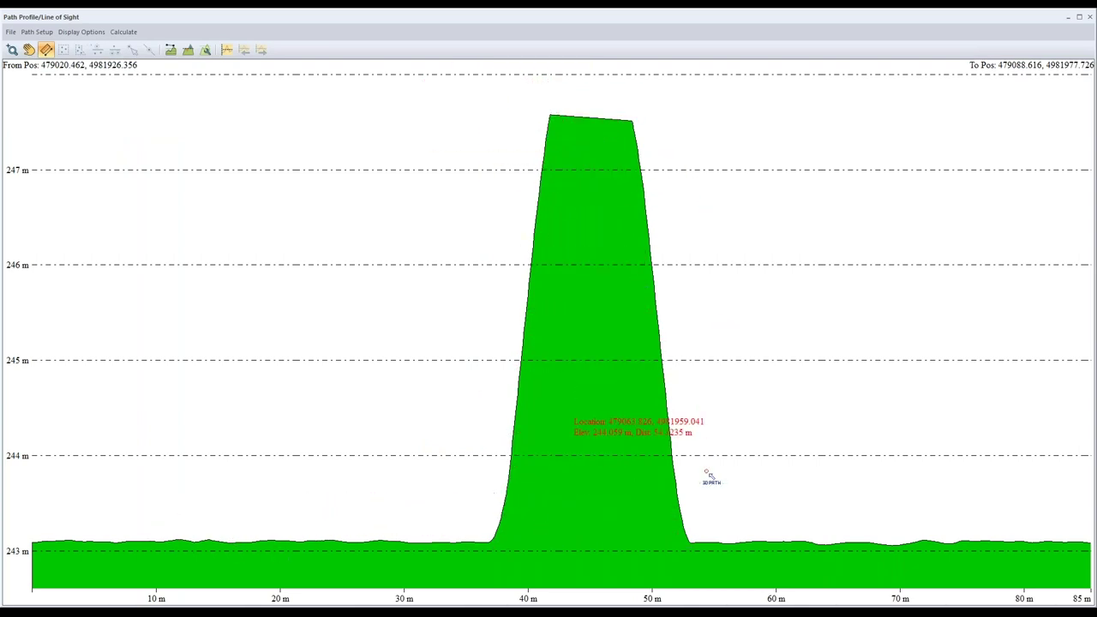
pyautogui.click(1089, 20)
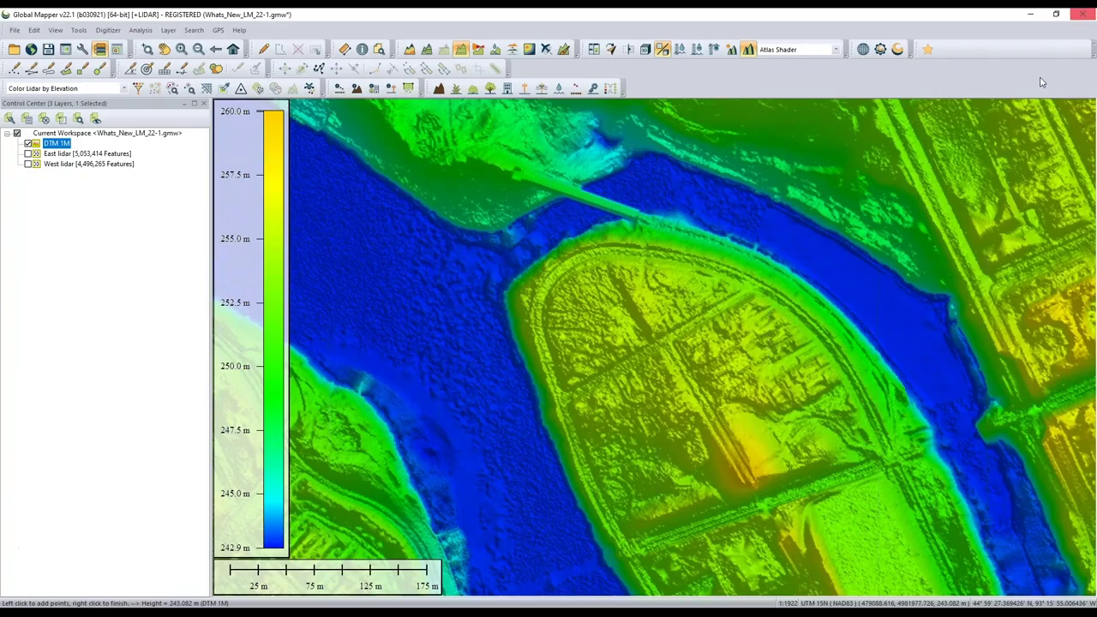
# Step: Examine the new sloped crossing at the island's northern tip in the 3D Viewer, and close the viewer
pyautogui.click(645, 50)
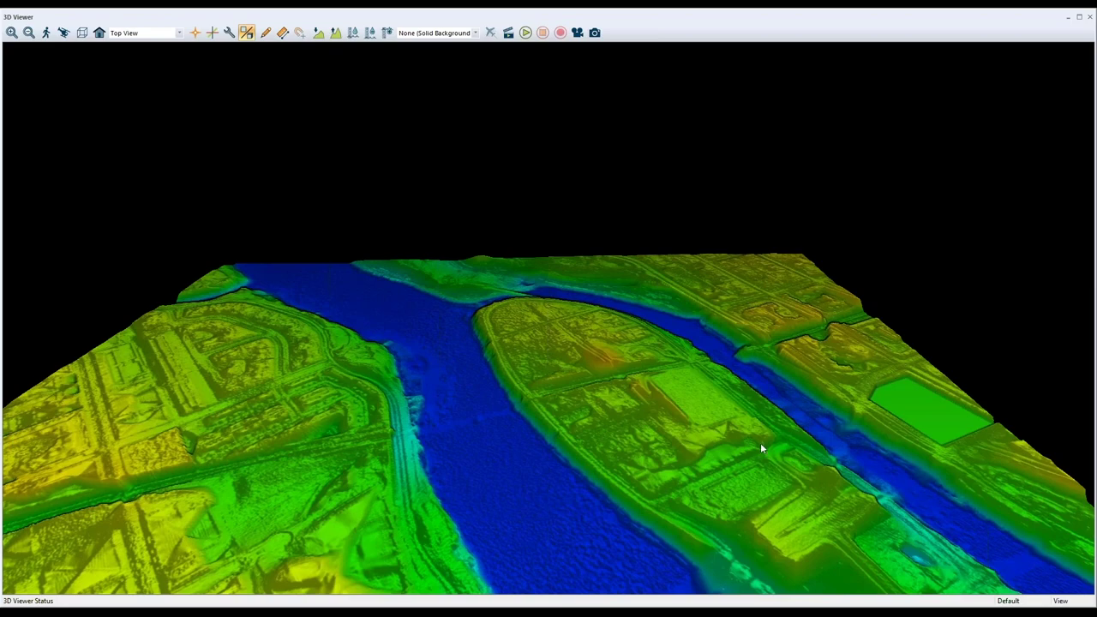
pyautogui.moveTo(769, 364); pyautogui.dragTo(526, 369)
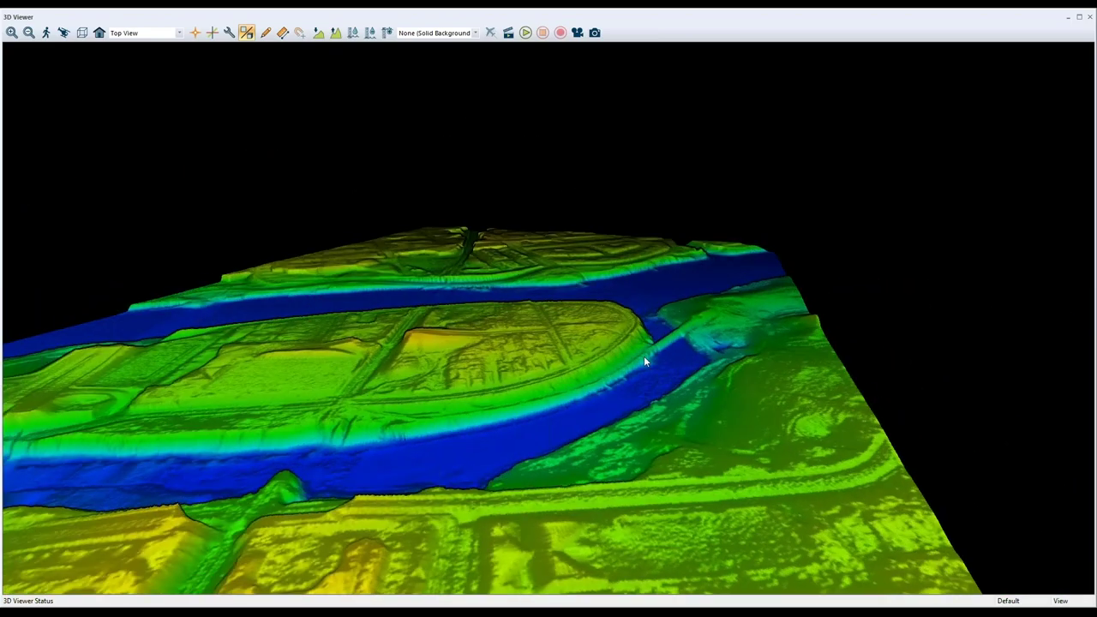
pyautogui.scroll(5, 702, 302)
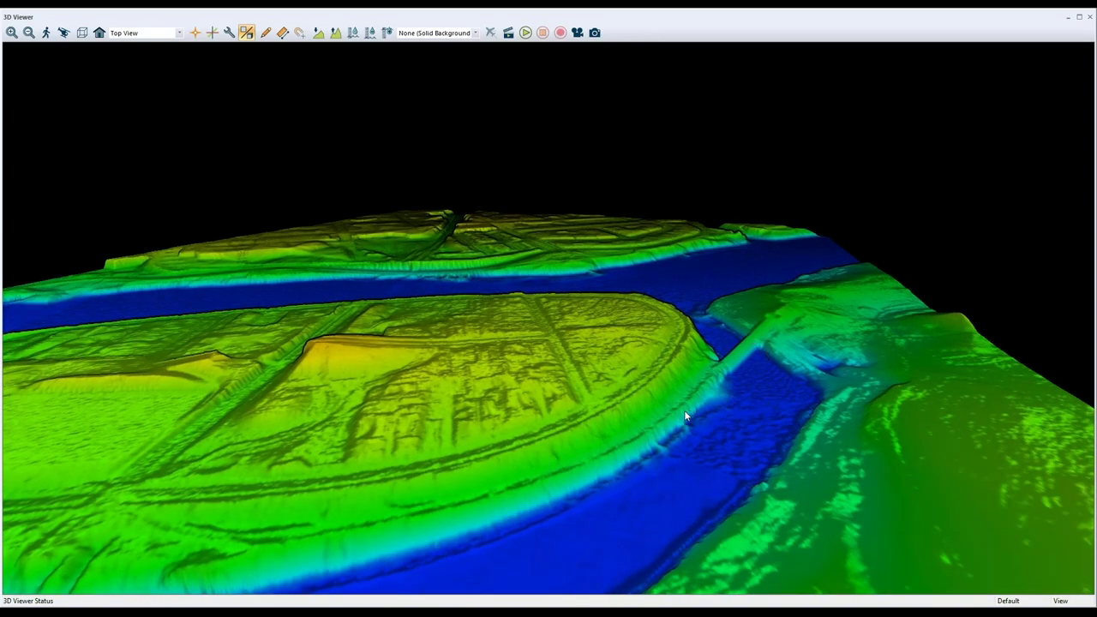
pyautogui.click(1090, 19)
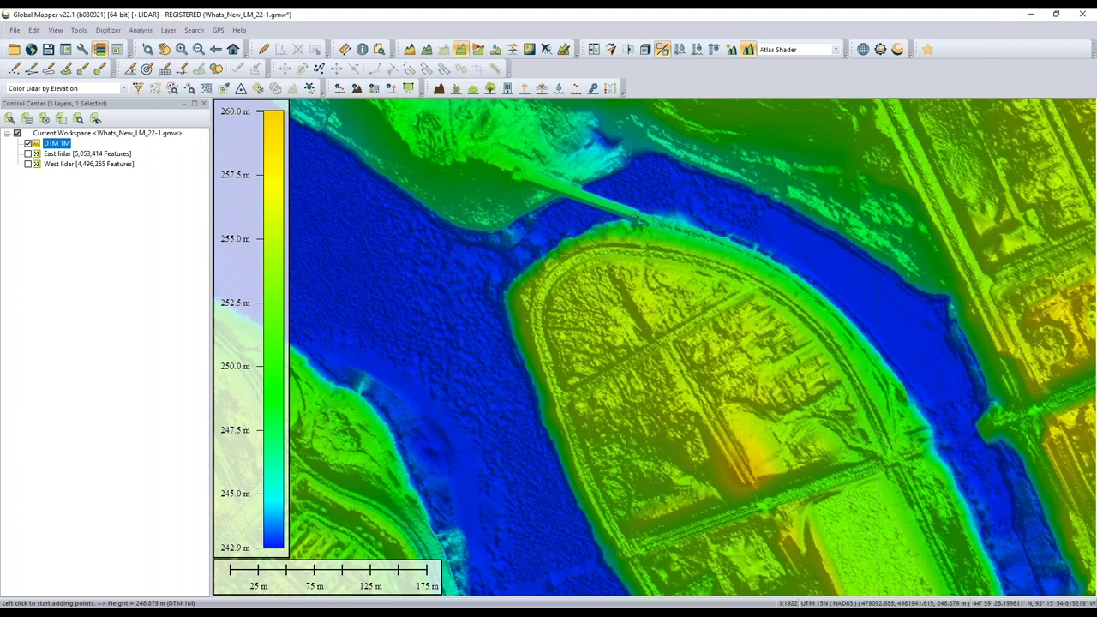
# Step: Reopen Terrain Paint for DTM 1M and choose Slope terrain across line for the riverside road on the west bank
pyautogui.scroll(-1, 493, 294)
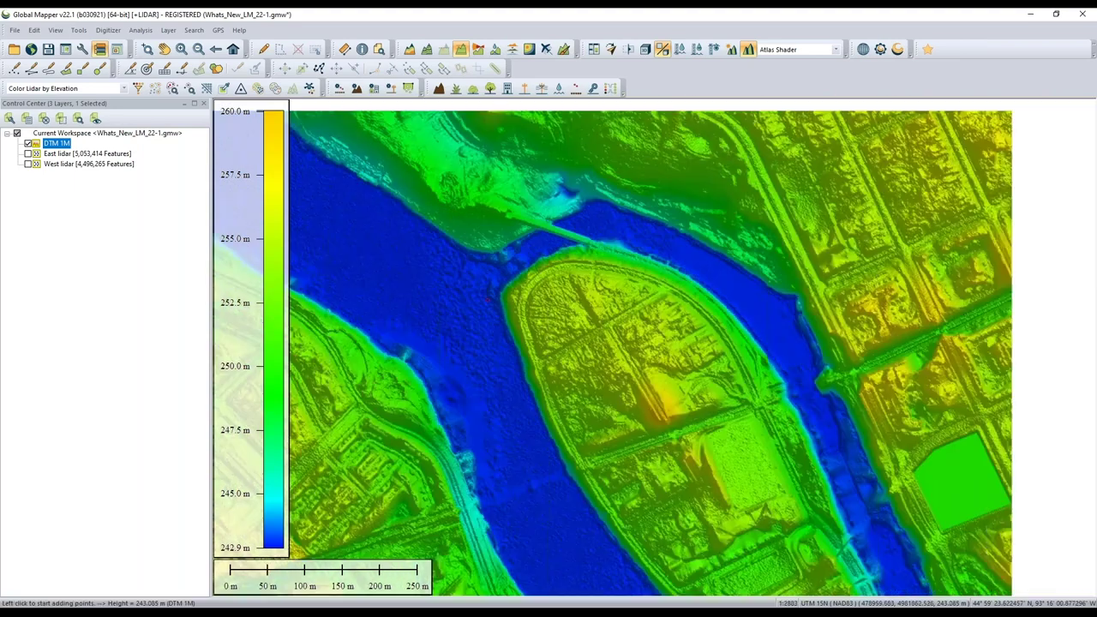
pyautogui.moveTo(490, 295); pyautogui.dragTo(684, 345)
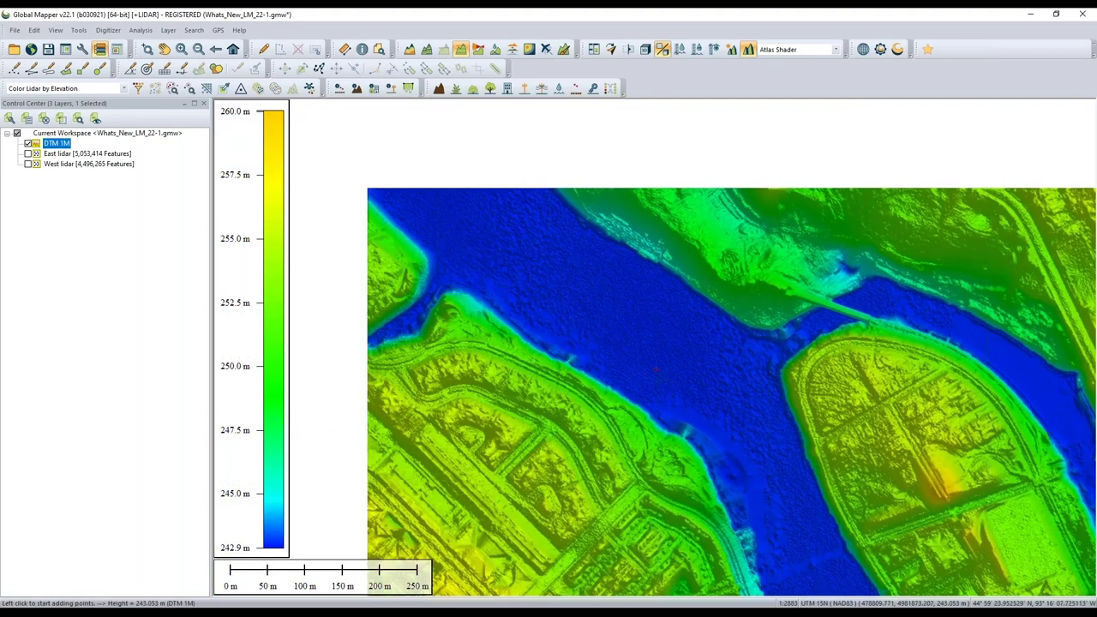
pyautogui.scroll(1, 634, 351)
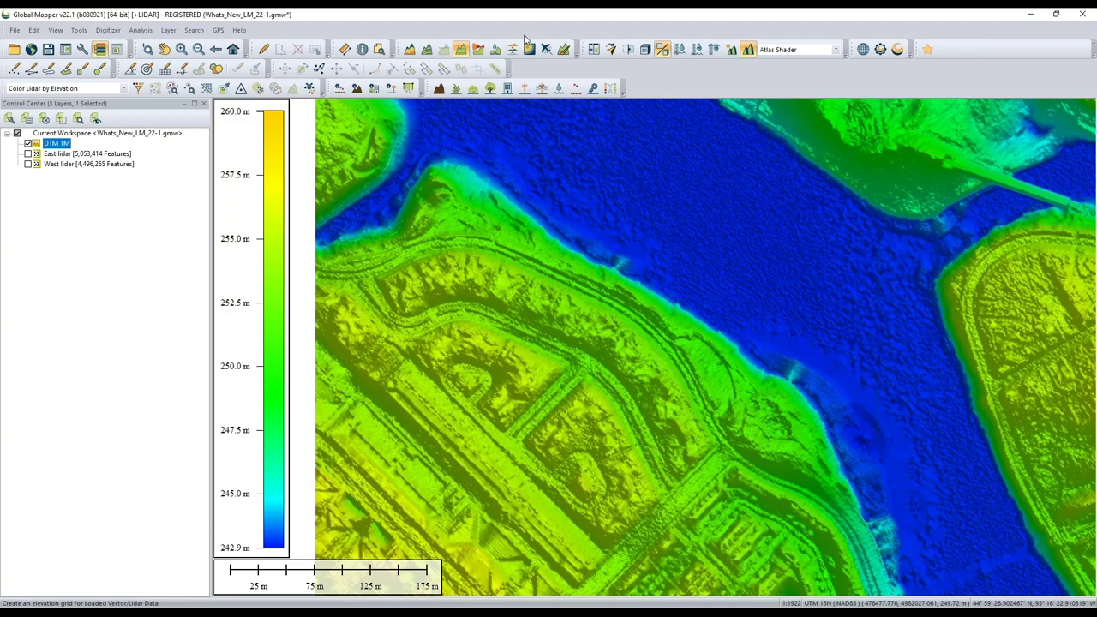
pyautogui.click(564, 50)
pyautogui.moveTo(154, 38)
pyautogui.mouseDown()
pyautogui.moveTo(791, 148)
pyautogui.moveTo(877, 134)
pyautogui.mouseUp()
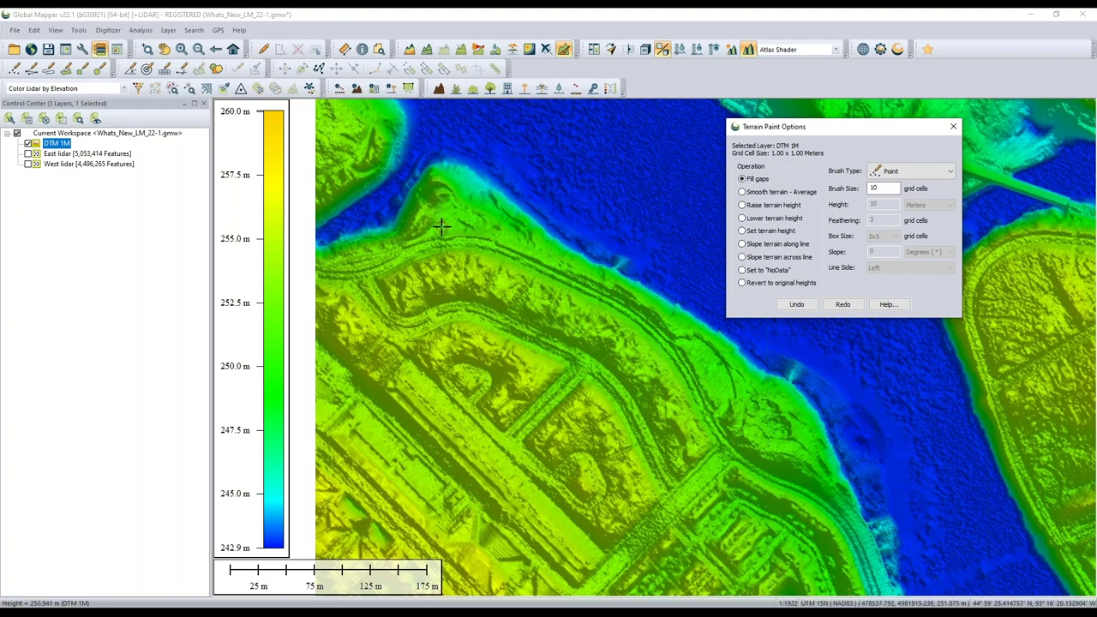
pyautogui.scroll(1, 410, 244)
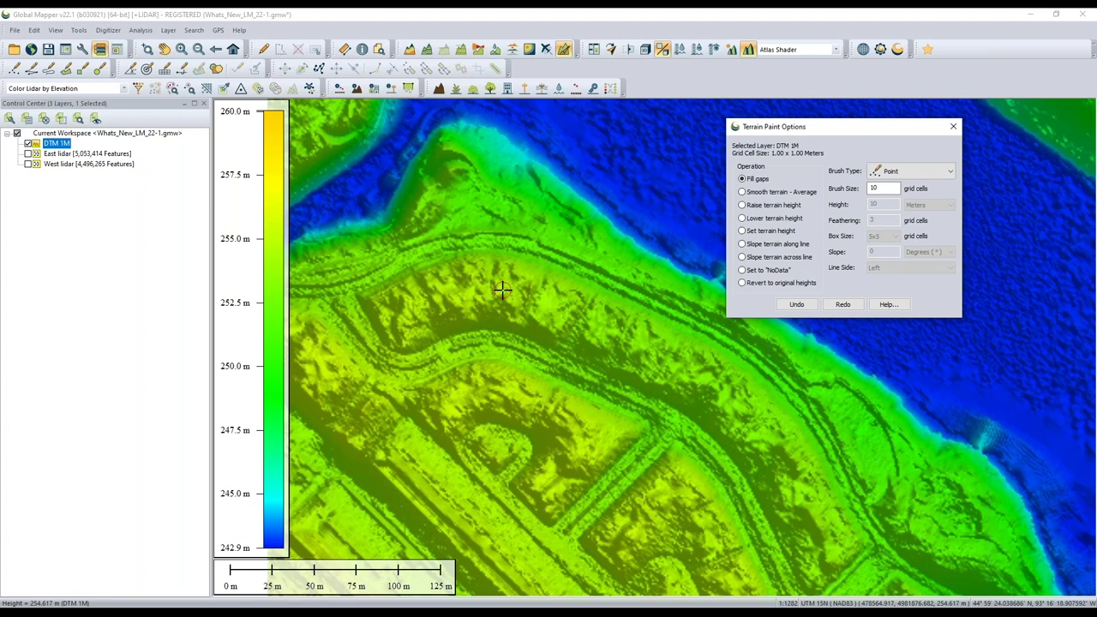
pyautogui.click(768, 259)
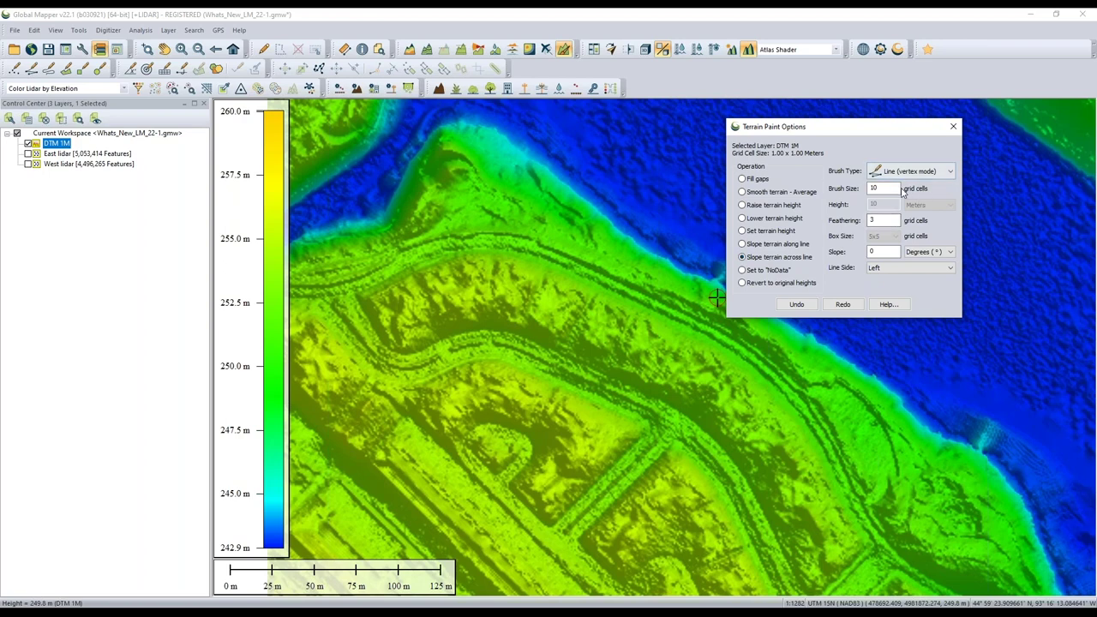
# Step: Configure the cross-line slope with 15 degrees slope, 5 grid cells feathering and a brush size of 10 grid cells
pyautogui.press('Tab')
pyautogui.press('Tab')
pyautogui.press('Tab')
pyautogui.click(935, 256)
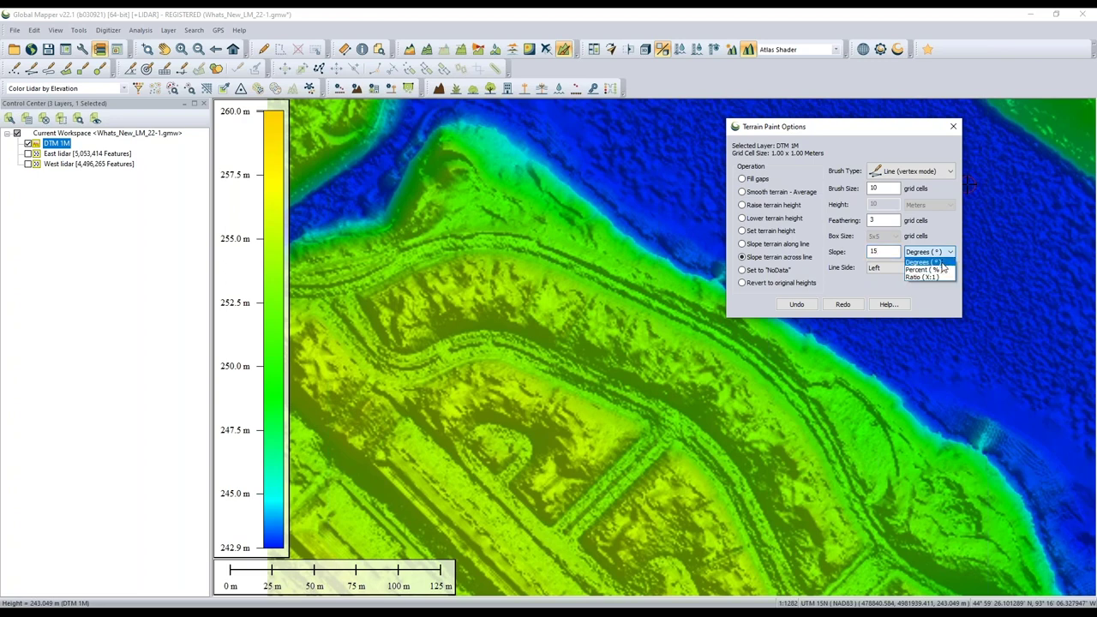
pyautogui.click(892, 295)
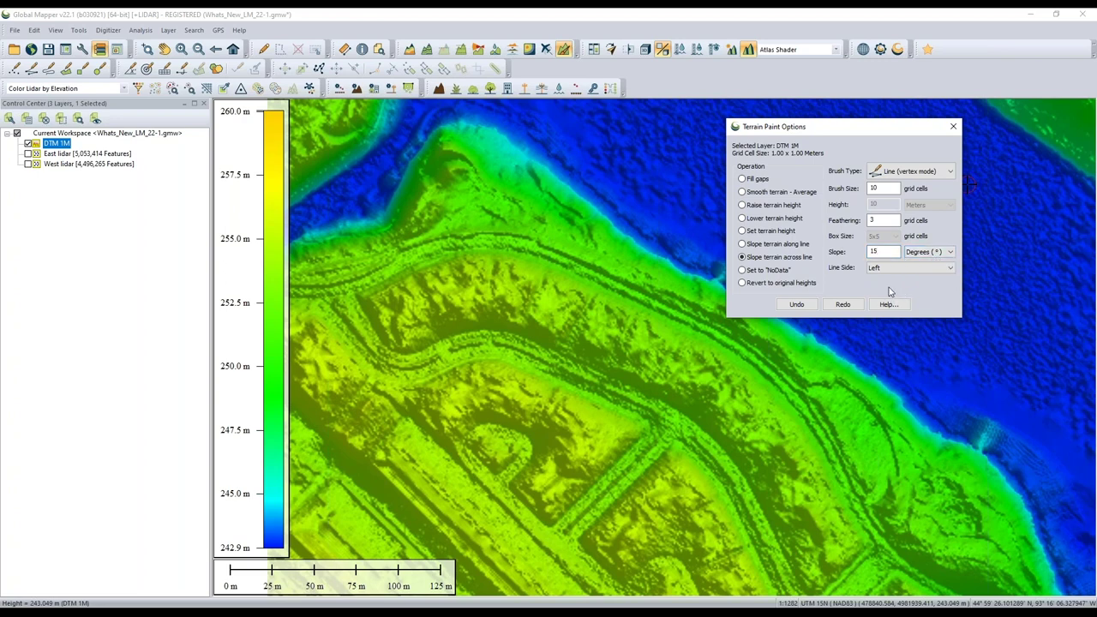
pyautogui.hotkey('shift', 'Tab')
pyautogui.write('5')
pyautogui.hotkey('shift', 'Tab')
pyautogui.write('10')
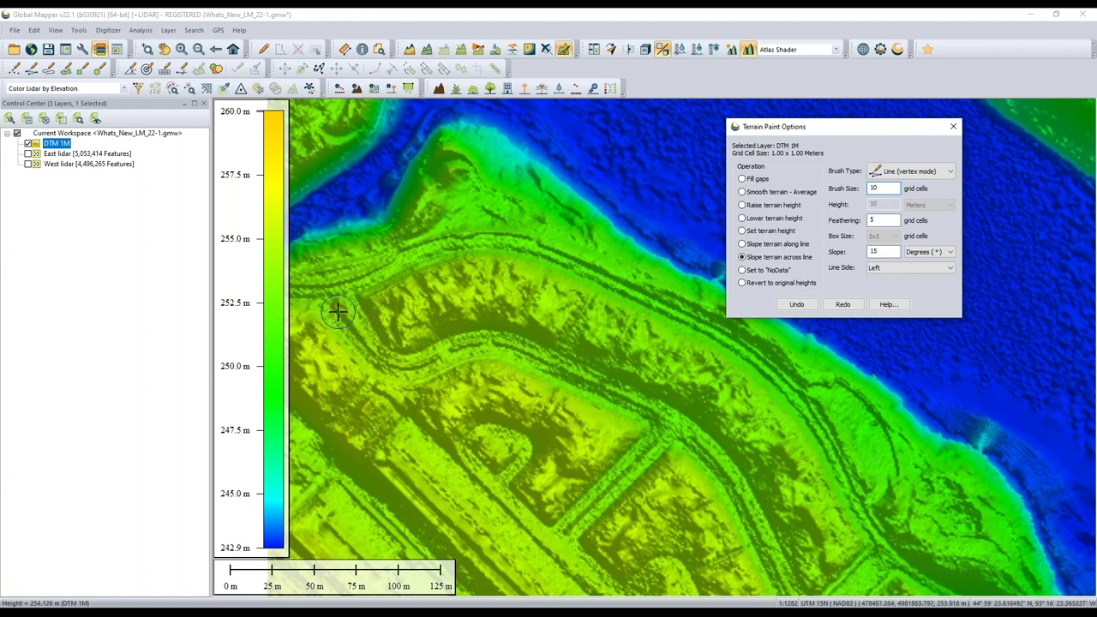
# Step: Trace a line along the west bank's riverside road to apply the cross-line slope to the terrain
pyautogui.moveTo(295, 284)
pyautogui.mouseDown()
pyautogui.moveTo(320, 287)
pyautogui.moveTo(426, 240)
pyautogui.moveTo(493, 232)
pyautogui.moveTo(634, 283)
pyautogui.mouseUp()
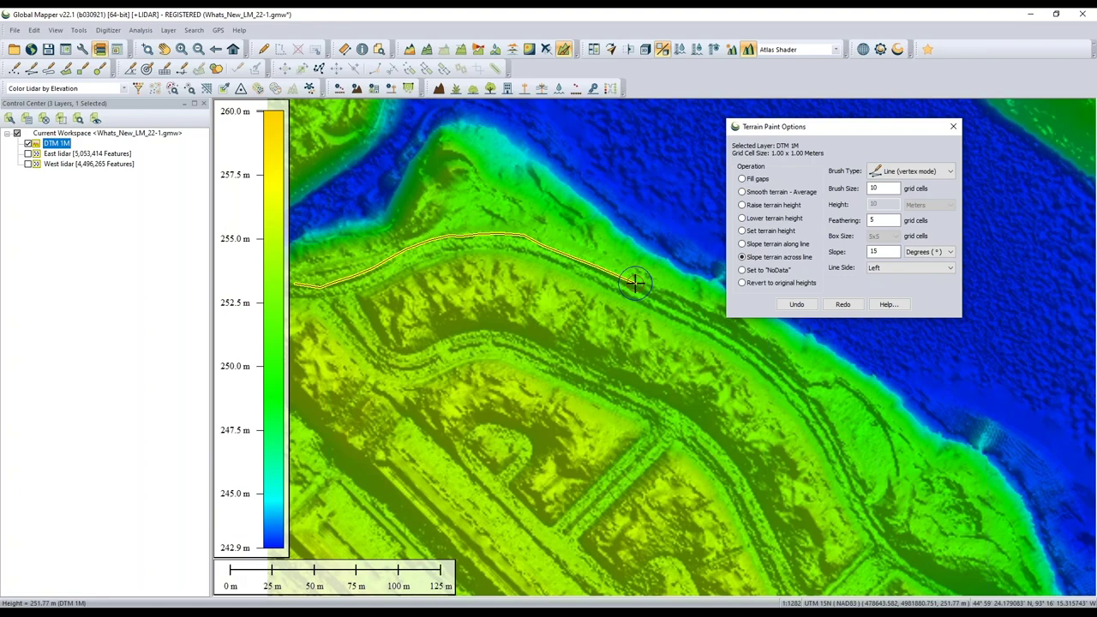
pyautogui.moveTo(635, 283); pyautogui.dragTo(634, 283)
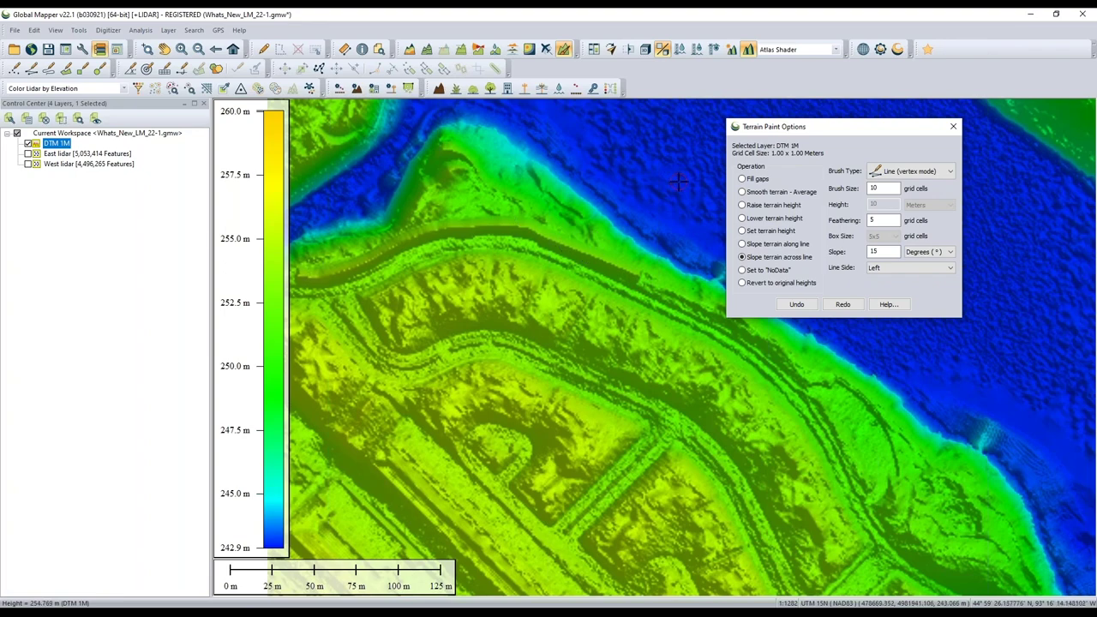
# Step: Examine the sloped edge of the west bank's riverside road in the 3D Viewer docked beside the map
pyautogui.moveTo(797, 129)
pyautogui.mouseDown()
pyautogui.moveTo(361, 195)
pyautogui.moveTo(139, 207)
pyautogui.mouseUp()
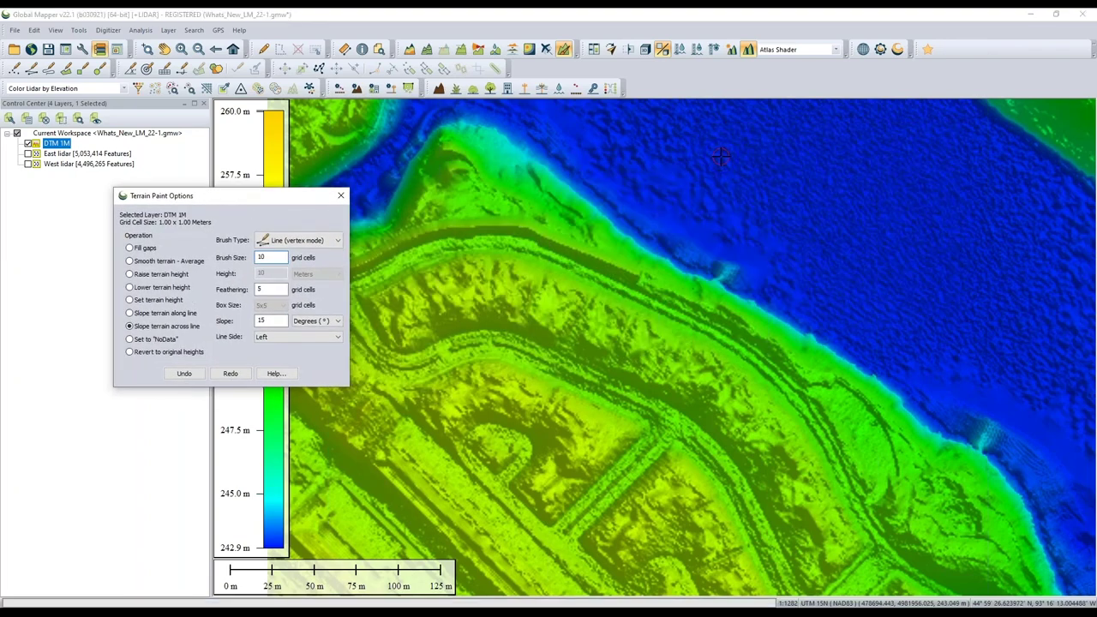
pyautogui.click(610, 48)
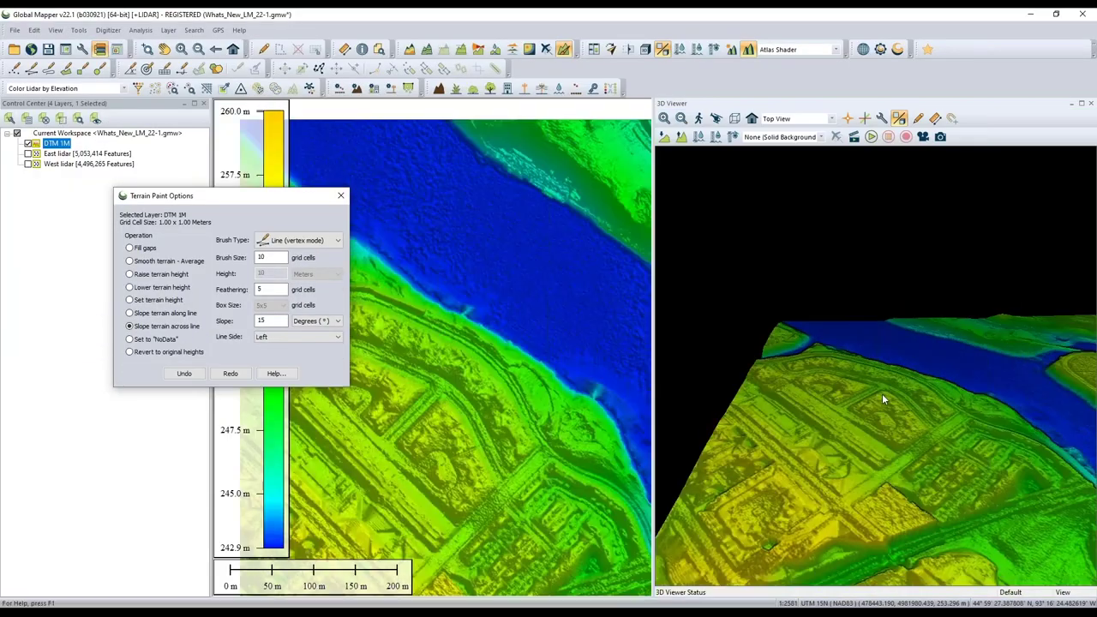
pyautogui.moveTo(882, 394); pyautogui.dragTo(874, 439)
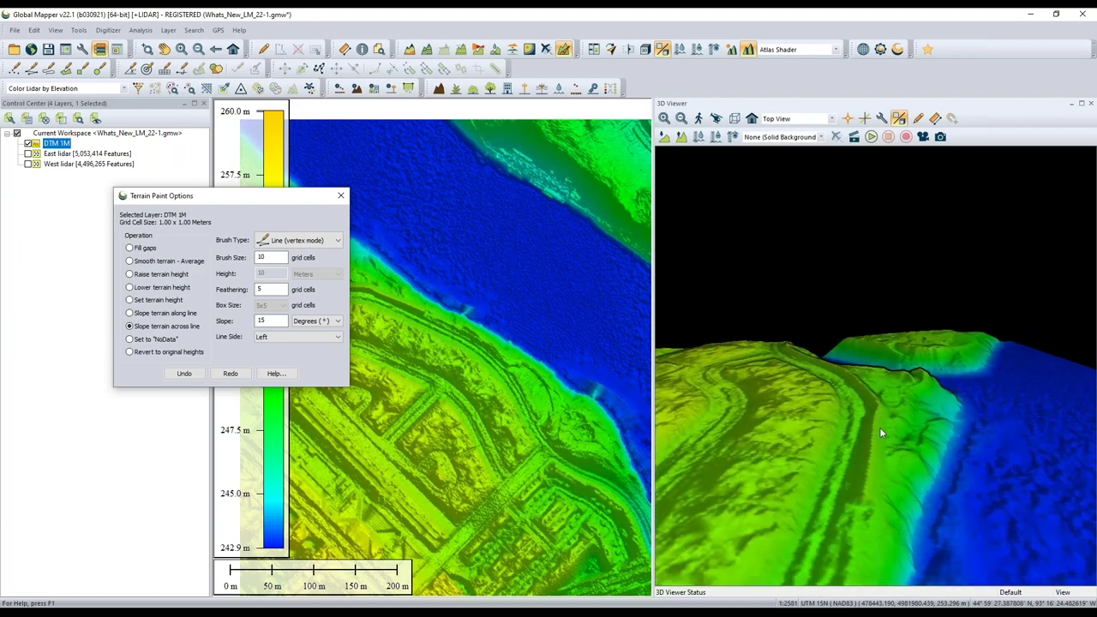
# Step: Undo and redo the cross-line slope edit on the west bank's riverside road to compare both terrain states in the 3D Viewer
pyautogui.click(184, 374)
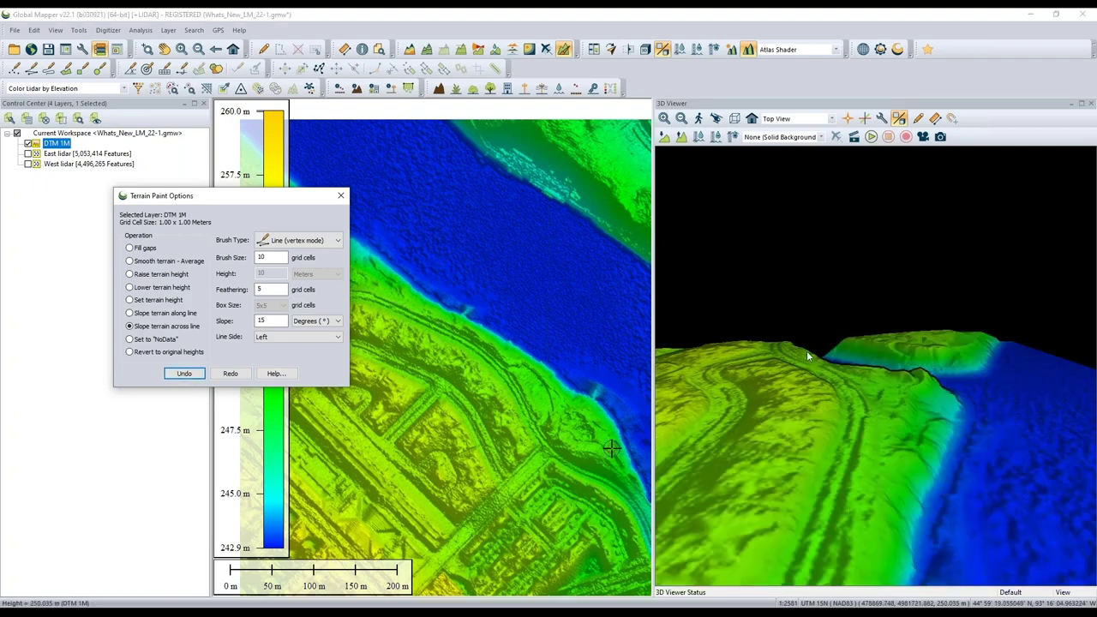
pyautogui.moveTo(795, 352); pyautogui.dragTo(854, 397)
pyautogui.click(231, 373)
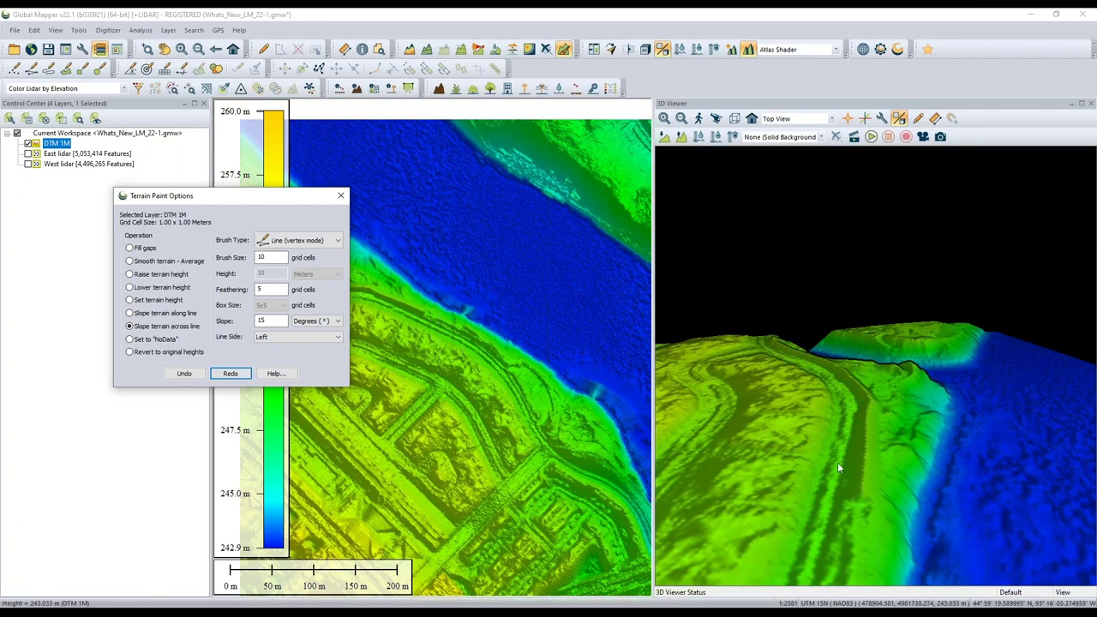
# Step: Create a short path profile across the edited riverside road on the west bank and examine its cross section
pyautogui.click(426, 49)
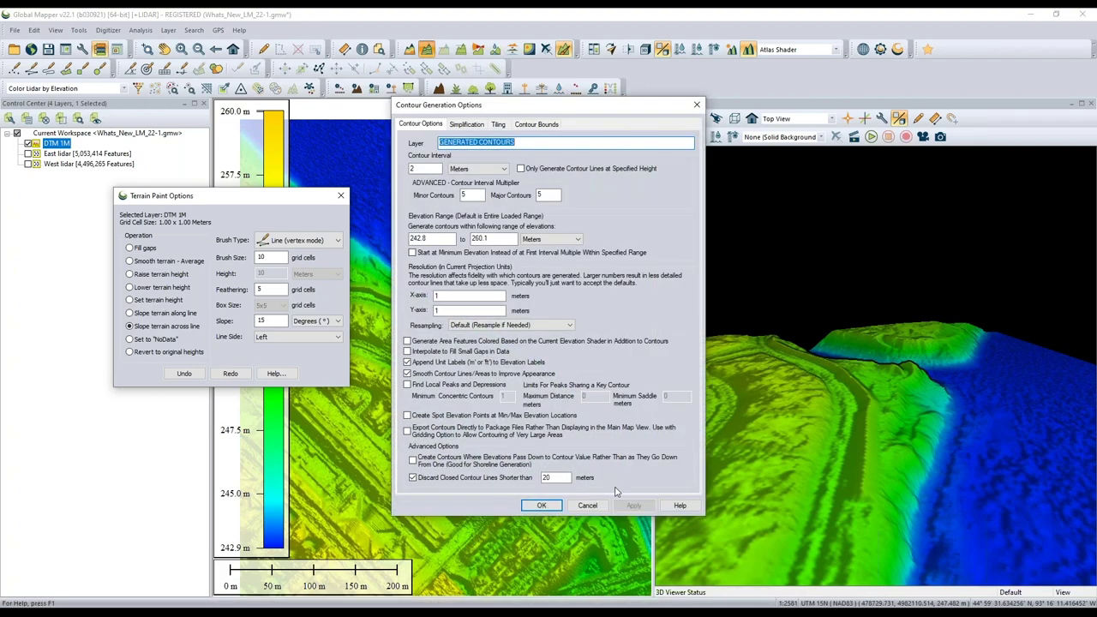
pyautogui.click(587, 505)
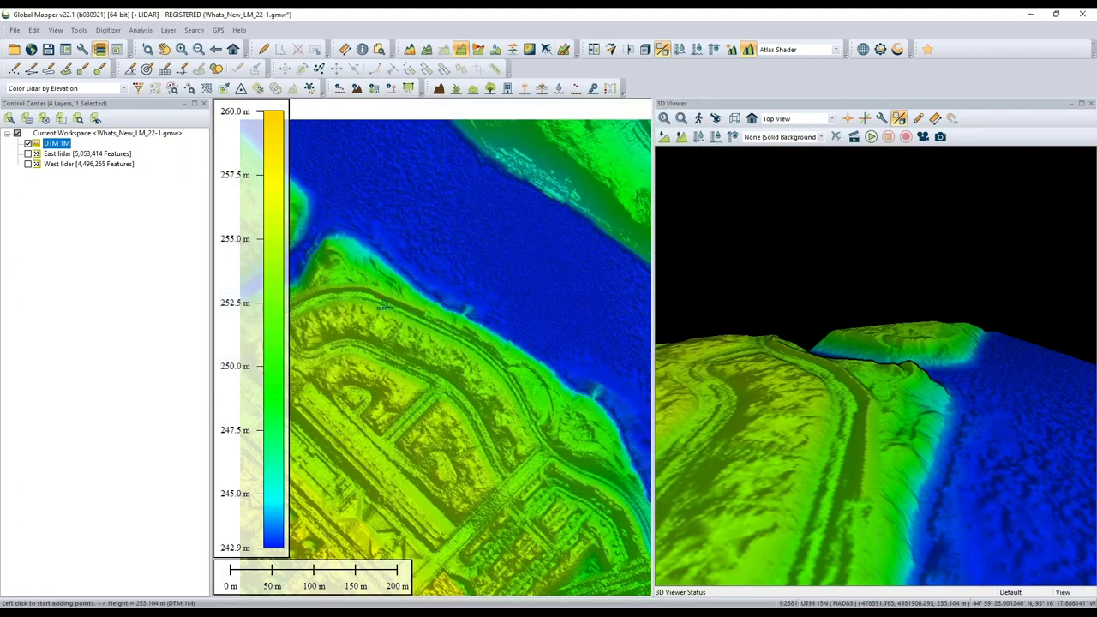
pyautogui.click(369, 301)
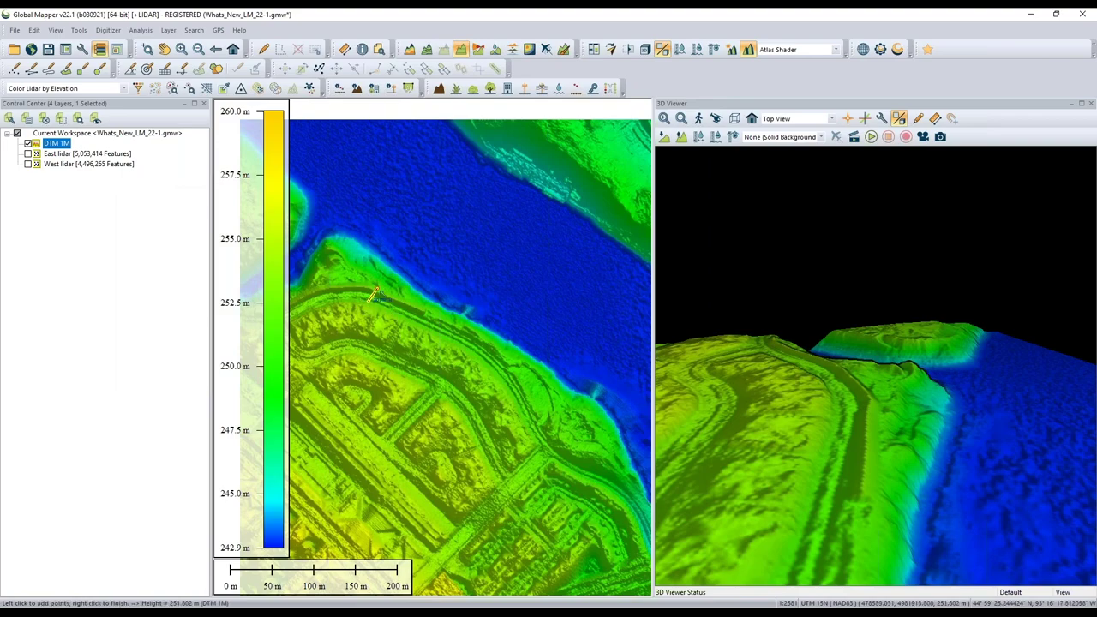
pyautogui.rightClick(375, 294)
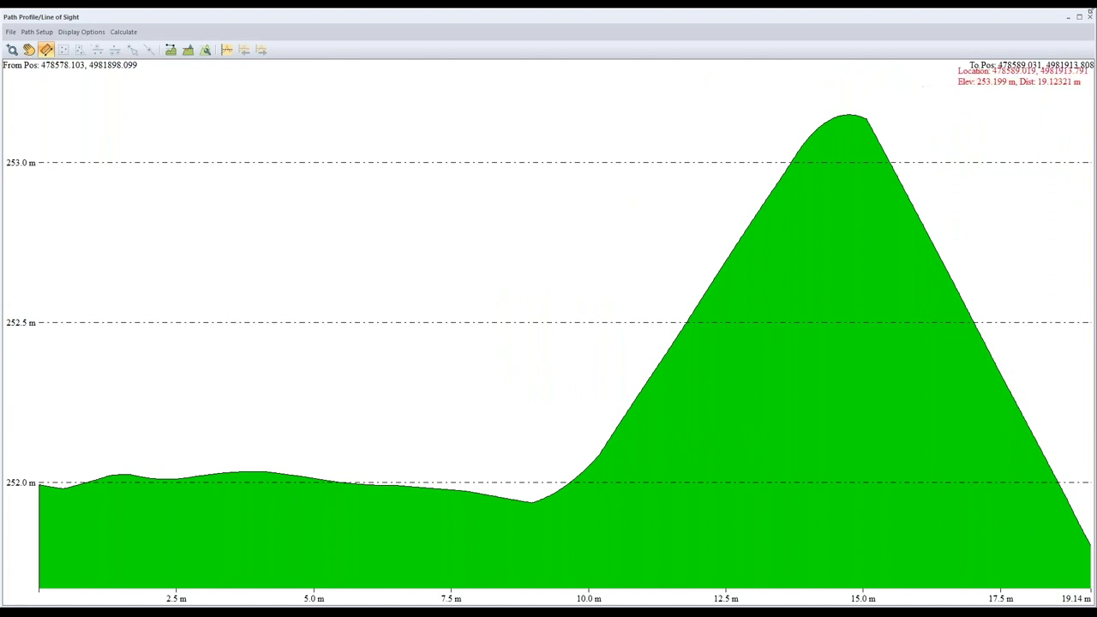
pyautogui.click(1069, 17)
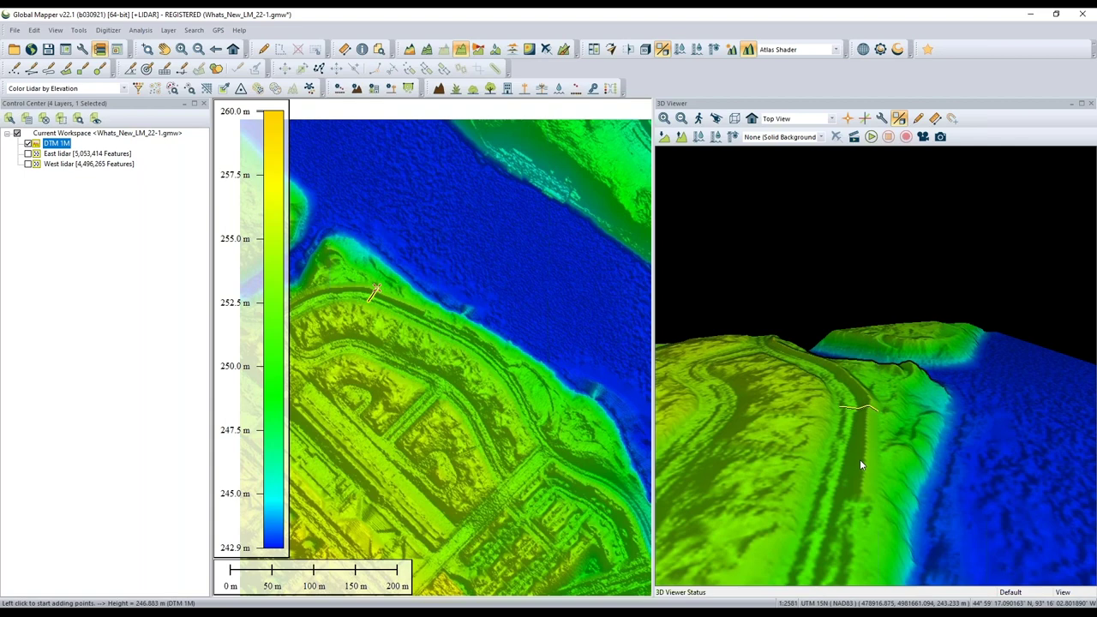
# Step: Close the 3D Viewer and bring the island east of the edited riverbank into the map view
pyautogui.click(1091, 105)
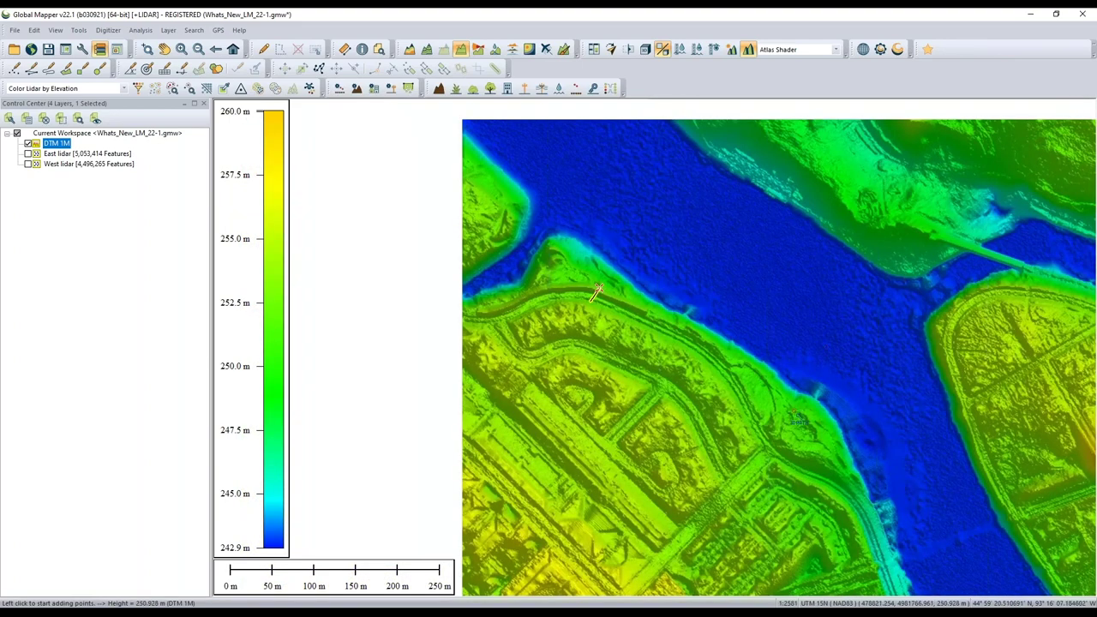
pyautogui.moveTo(597, 291); pyautogui.dragTo(412, 268)
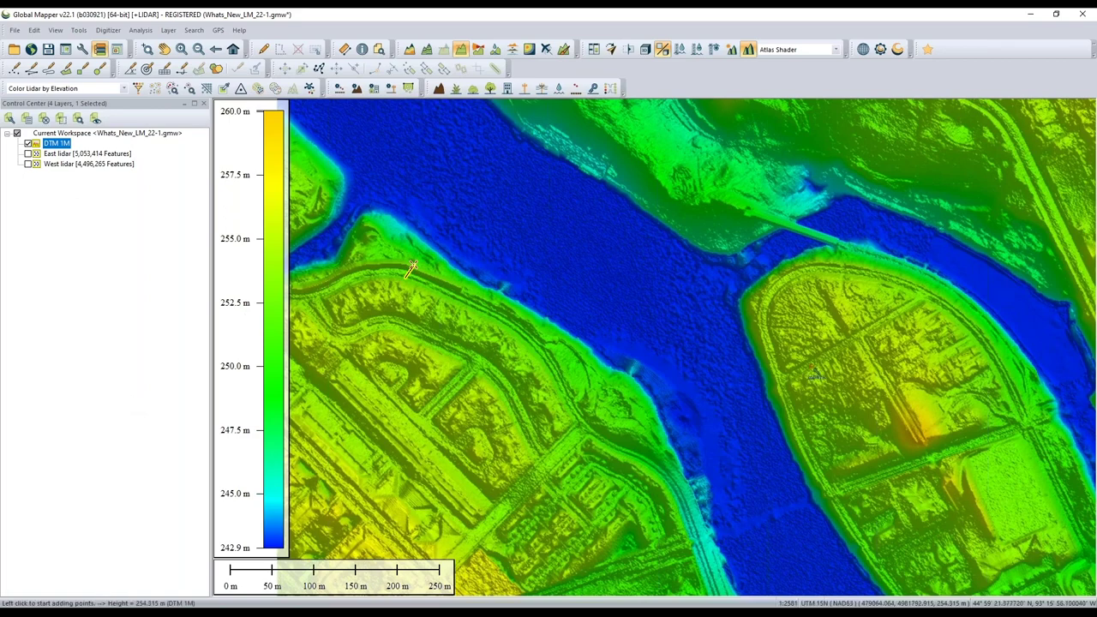
pyautogui.moveTo(785, 370); pyautogui.dragTo(761, 293)
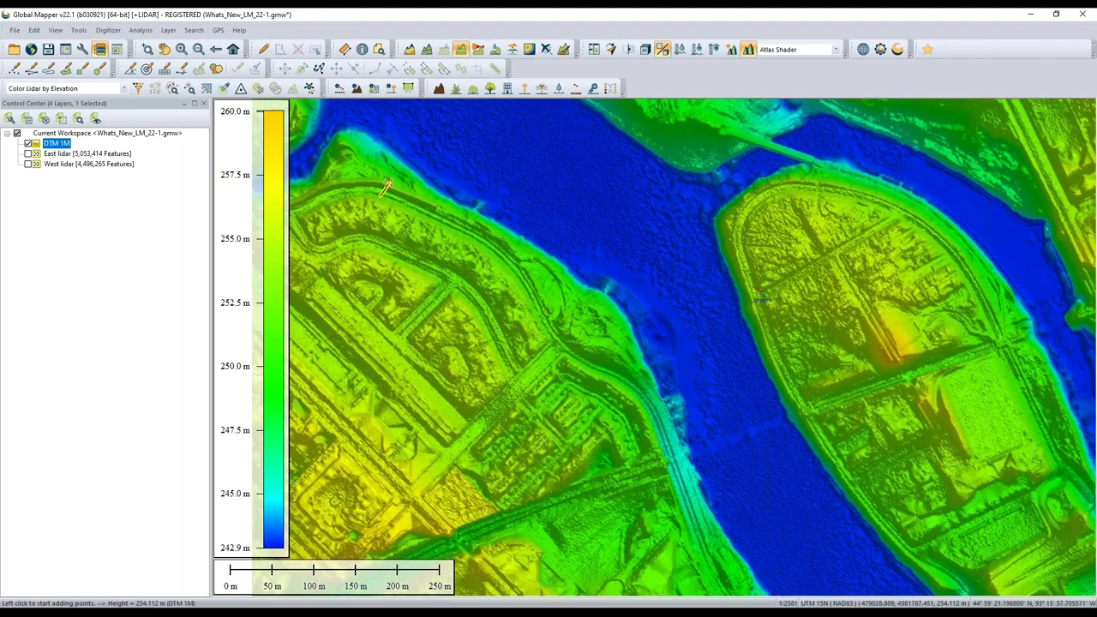
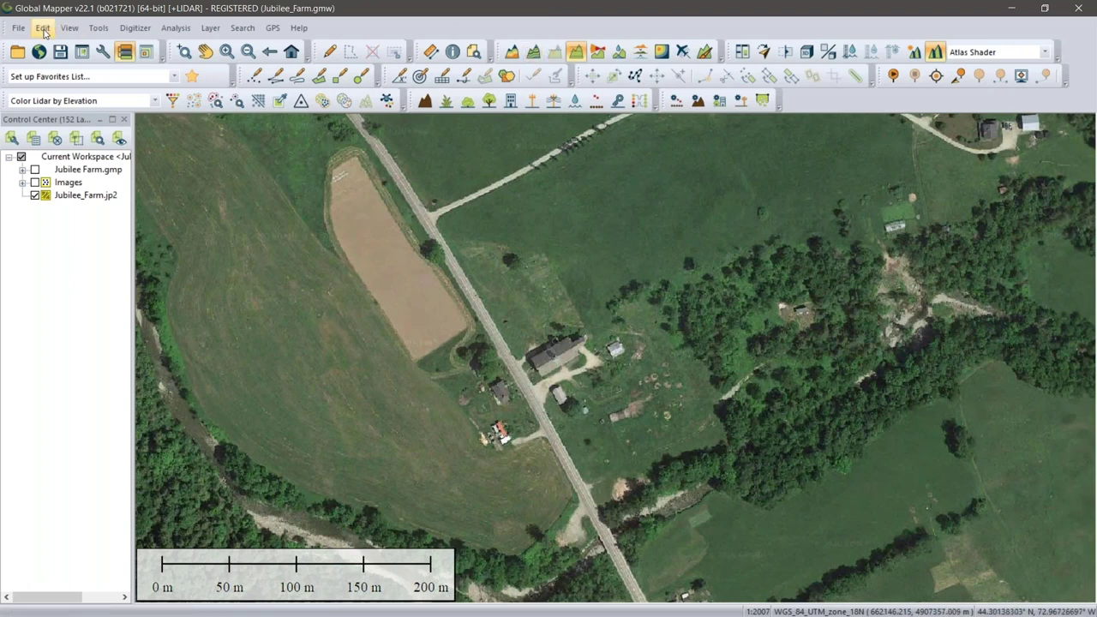
# Step: Display the Images layer with the drone picture points over the Jubilee_Farm.jp2 imagery
pyautogui.click(35, 183)
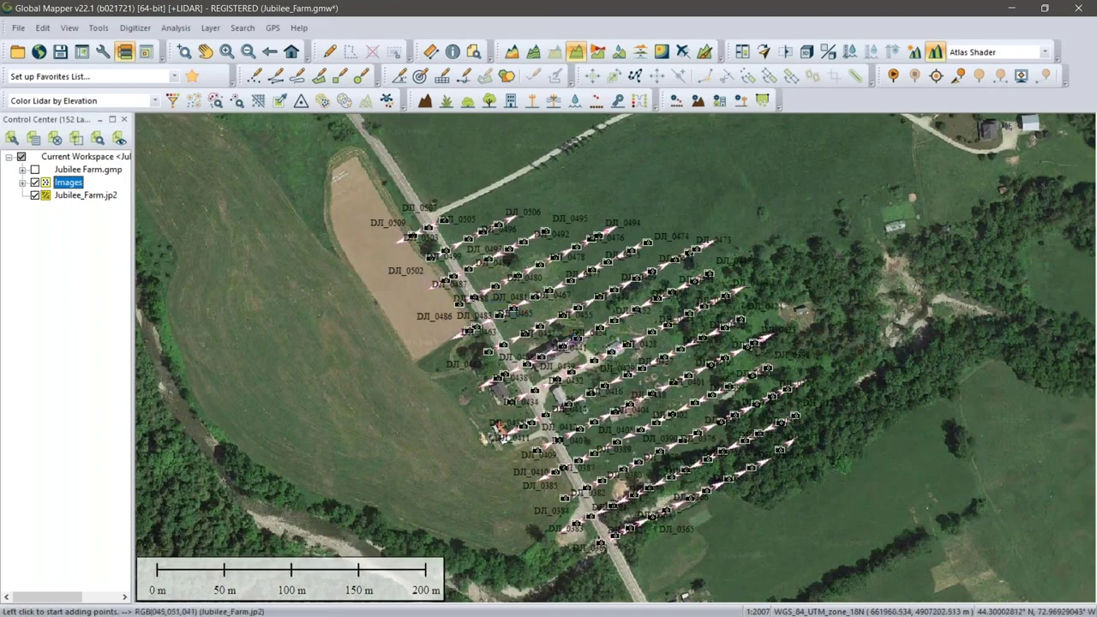
pyautogui.scroll(2, 579, 336)
pyautogui.scroll(1, 591, 331)
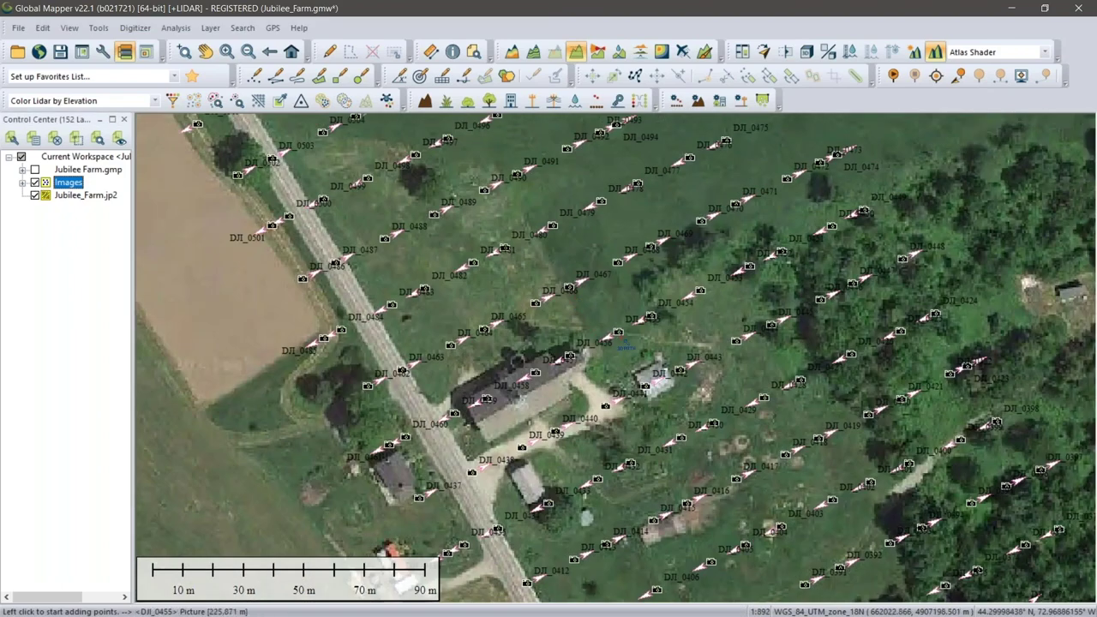
# Step: Open the drone photo of picture point DJI_0455, just northeast of the barn, with the Feature Info tool
pyautogui.click(618, 330)
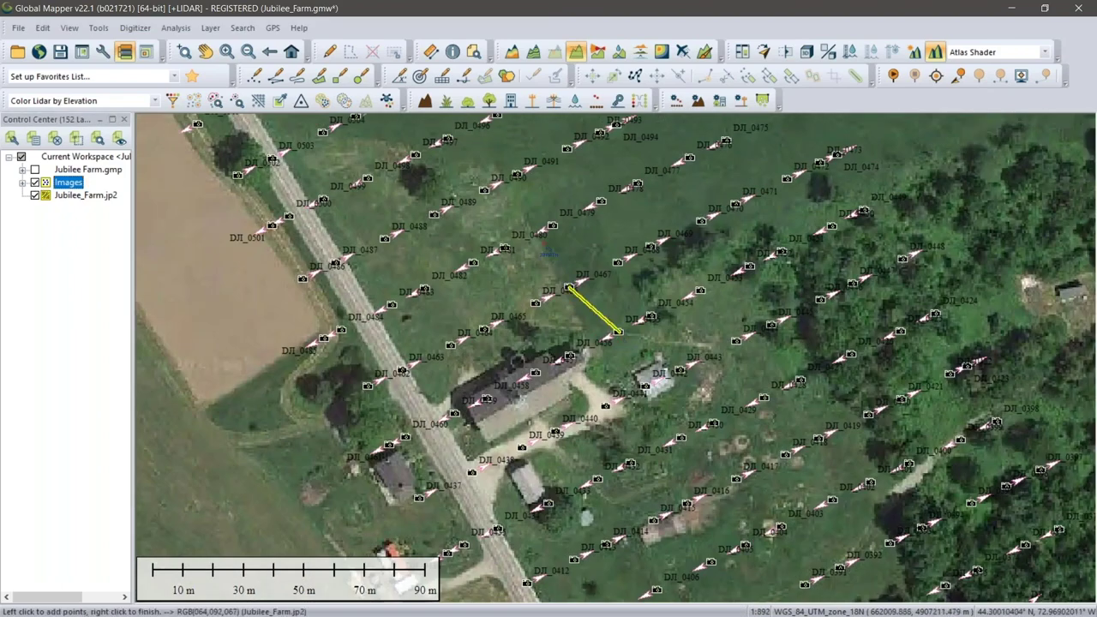
pyautogui.click(455, 57)
pyautogui.click(615, 333)
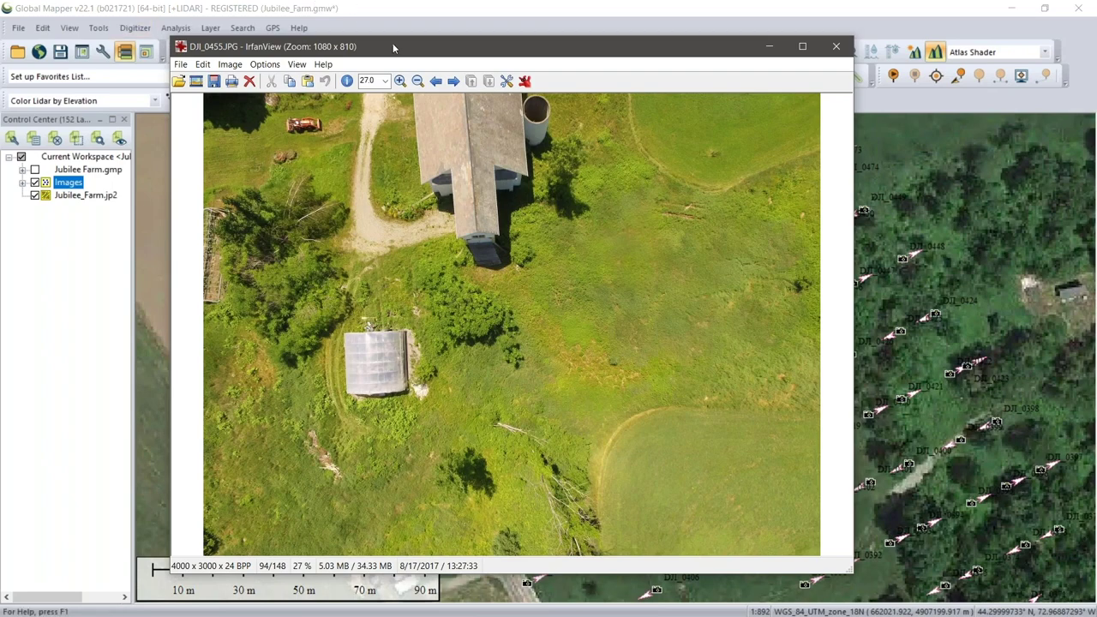
# Step: Browse the consecutive drone photos from DJI_0455.JPG onward and back in IrfanView, and close the image viewer
pyautogui.press('Right')
pyautogui.press('Right')
pyautogui.press('Right')
pyautogui.press('Right')
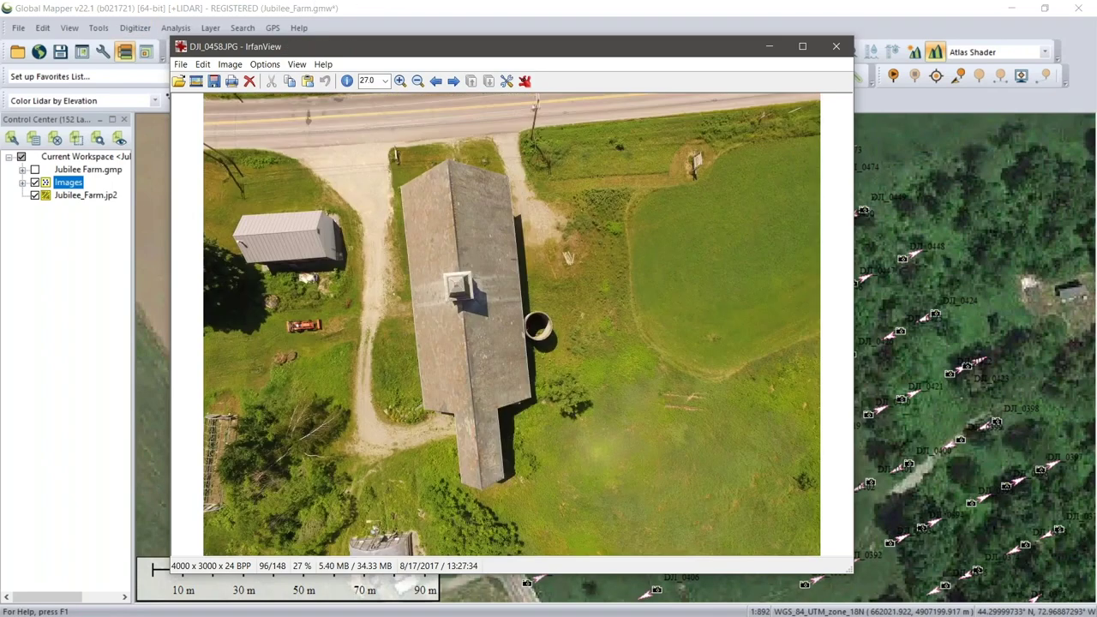
pyautogui.press('Left')
pyautogui.press('Left')
pyautogui.press('Left')
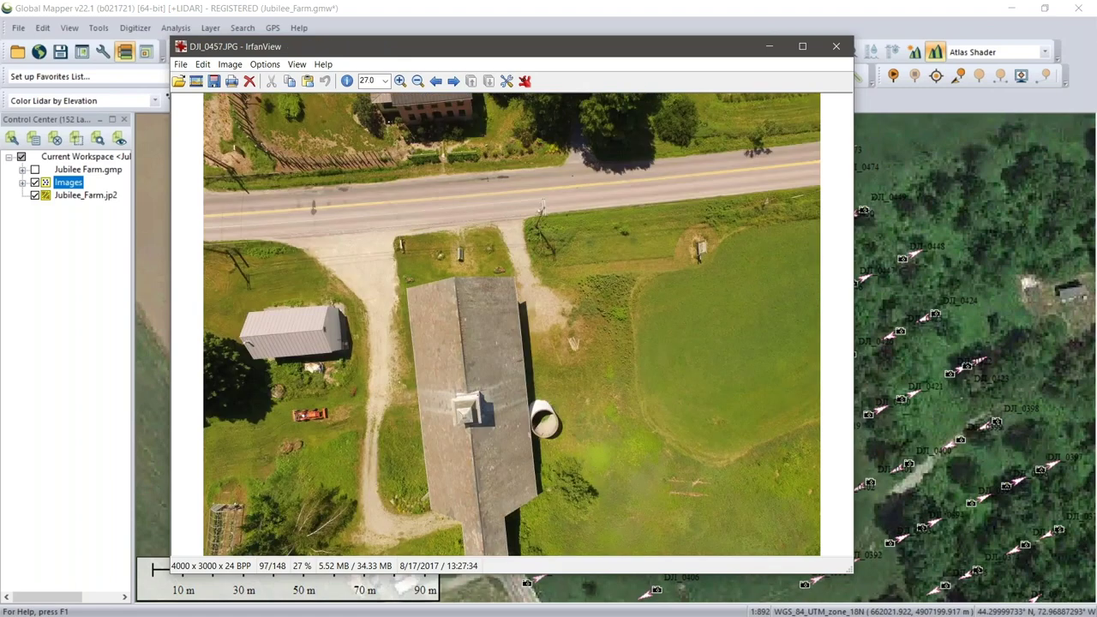
pyautogui.press('Left')
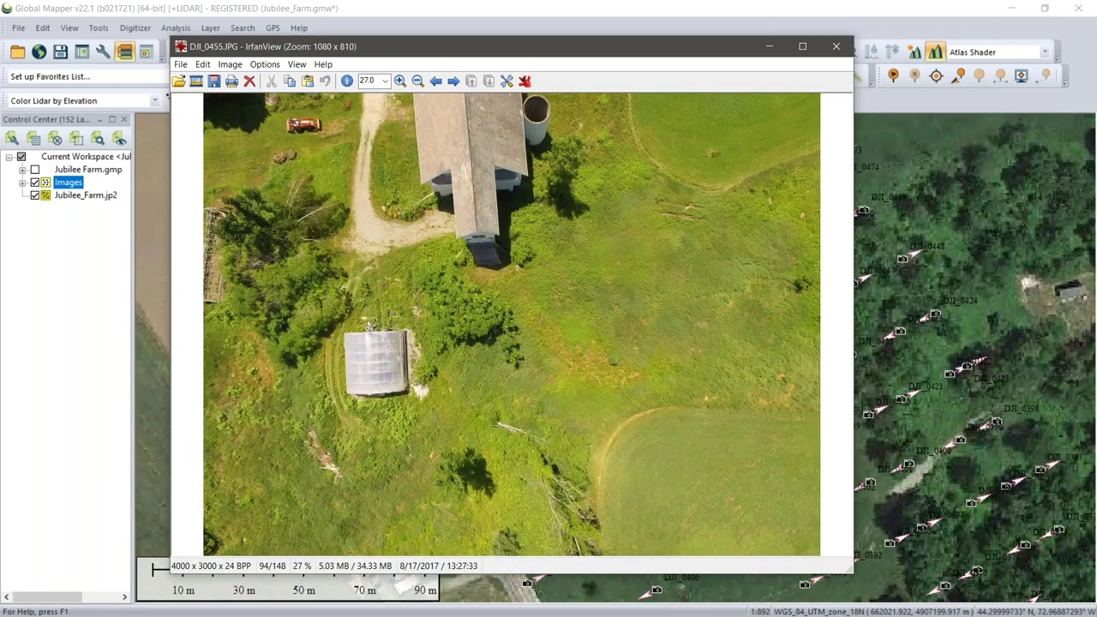
pyautogui.click(836, 46)
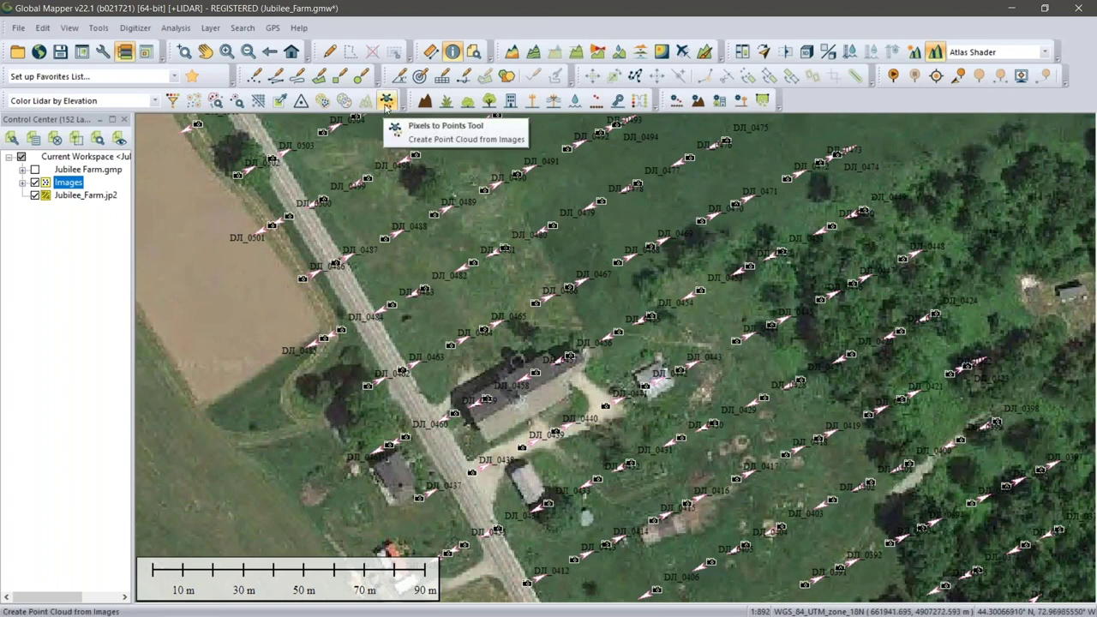
# Step: Open the Pixels to Points Tool and add the loaded picture points as its input images
pyautogui.click(386, 103)
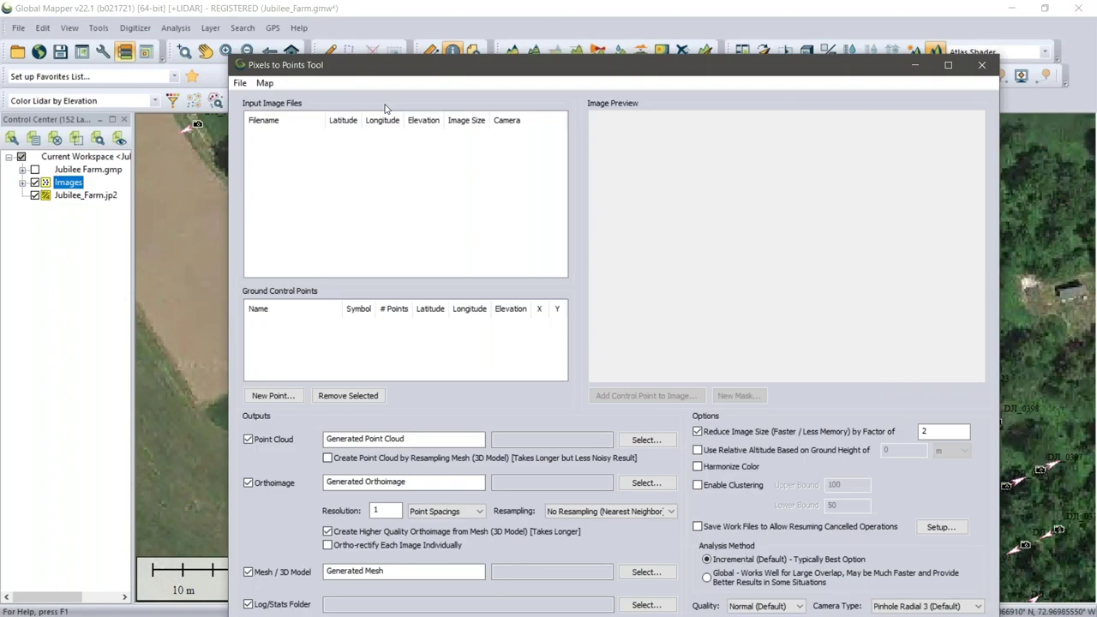
pyautogui.click(240, 83)
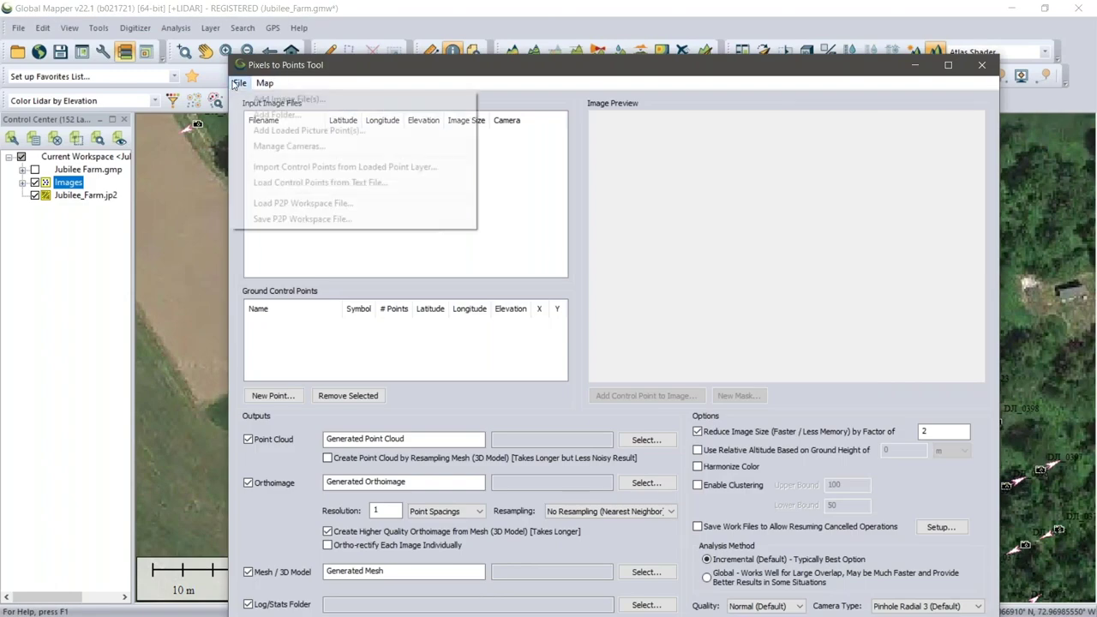
pyautogui.moveTo(265, 83)
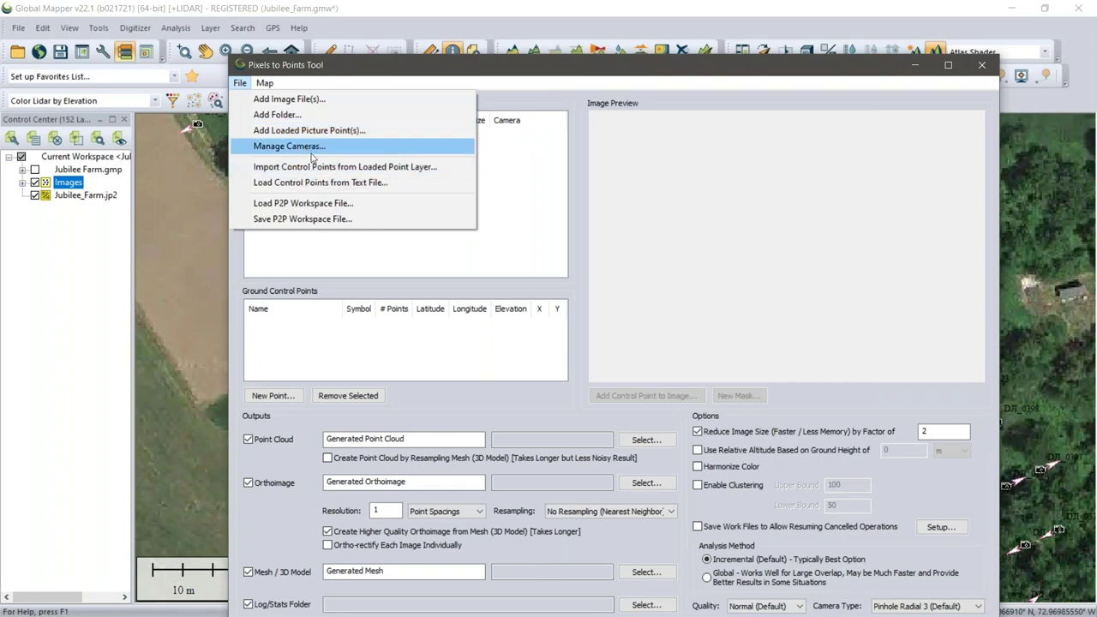
pyautogui.click(312, 131)
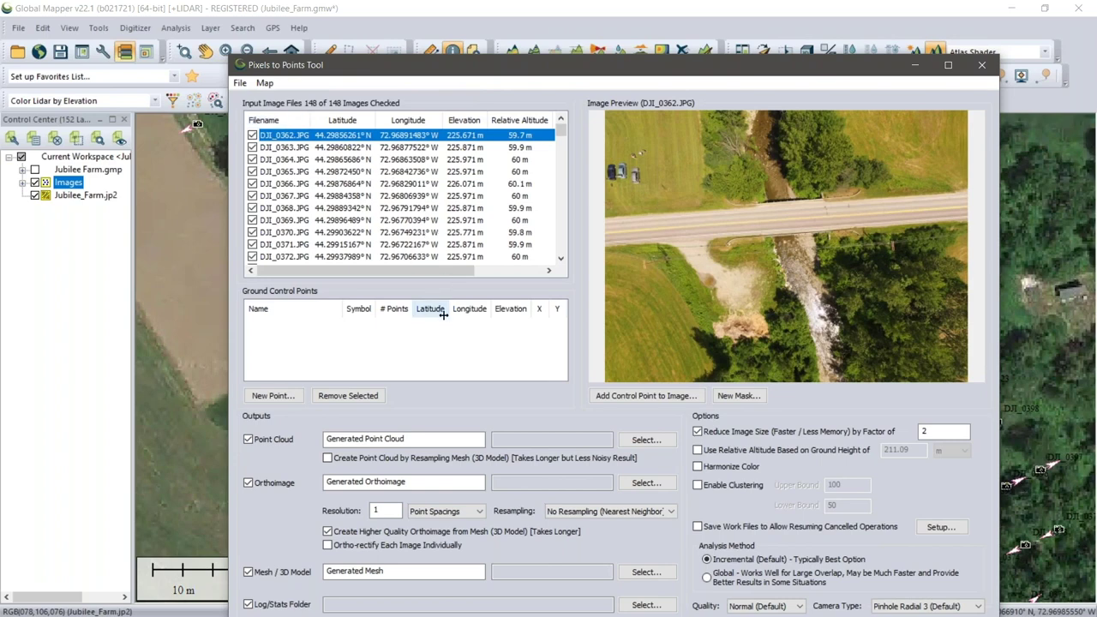
pyautogui.moveTo(548, 56); pyautogui.dragTo(535, 20)
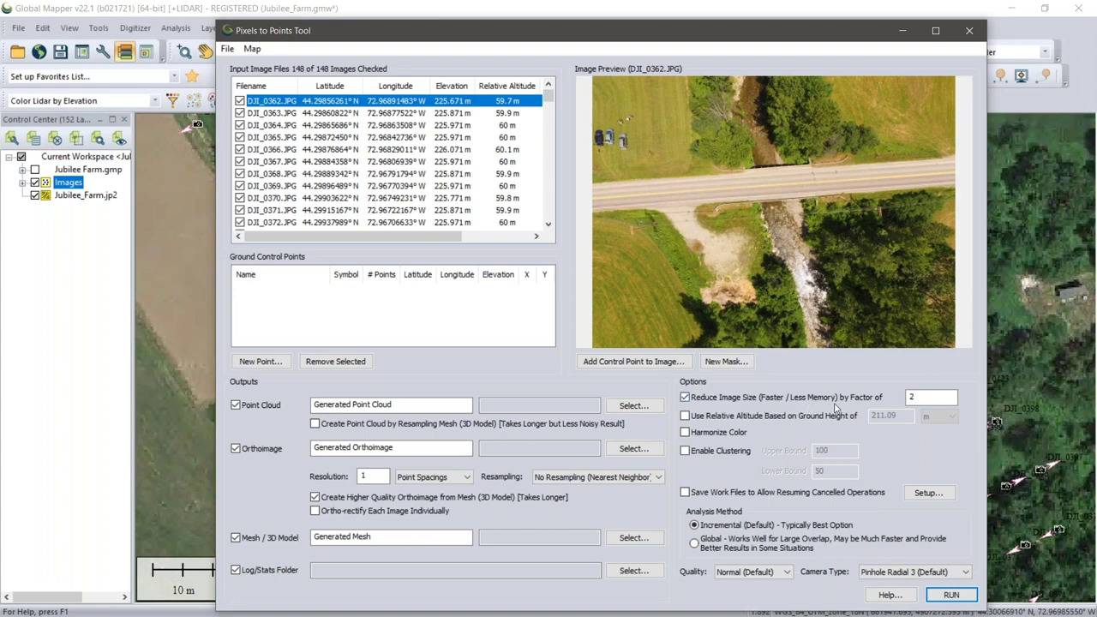
# Step: Examine the image metadata of DJI_0367.JPG, including its drone altitude, gimbal and flight attributes, and close it
pyautogui.click(915, 398)
pyautogui.click(402, 164)
pyautogui.rightClick(403, 168)
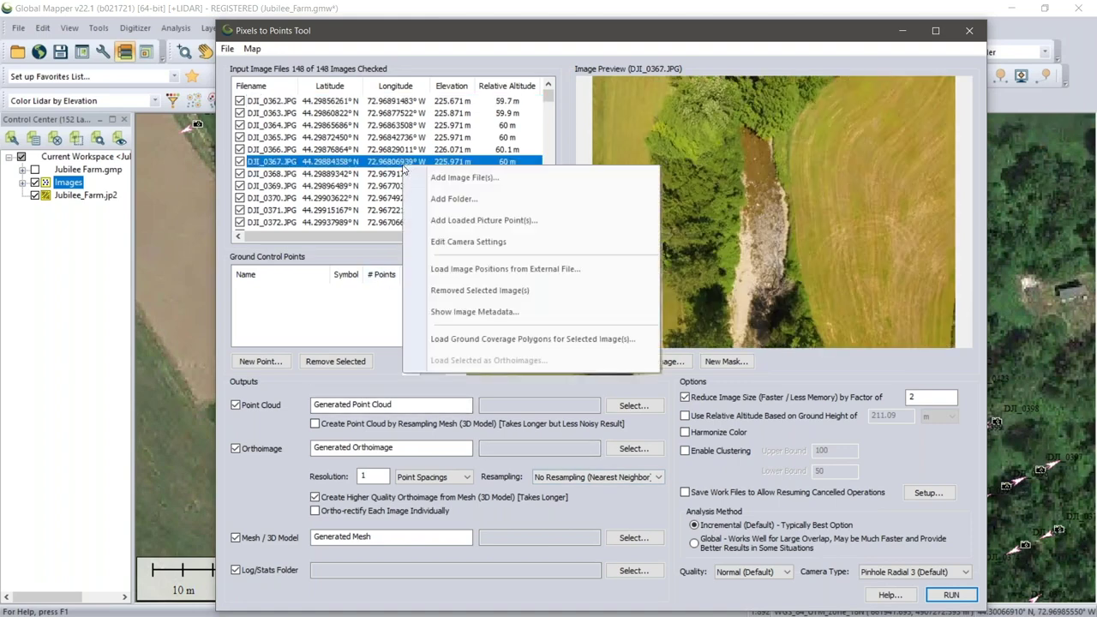
pyautogui.click(501, 313)
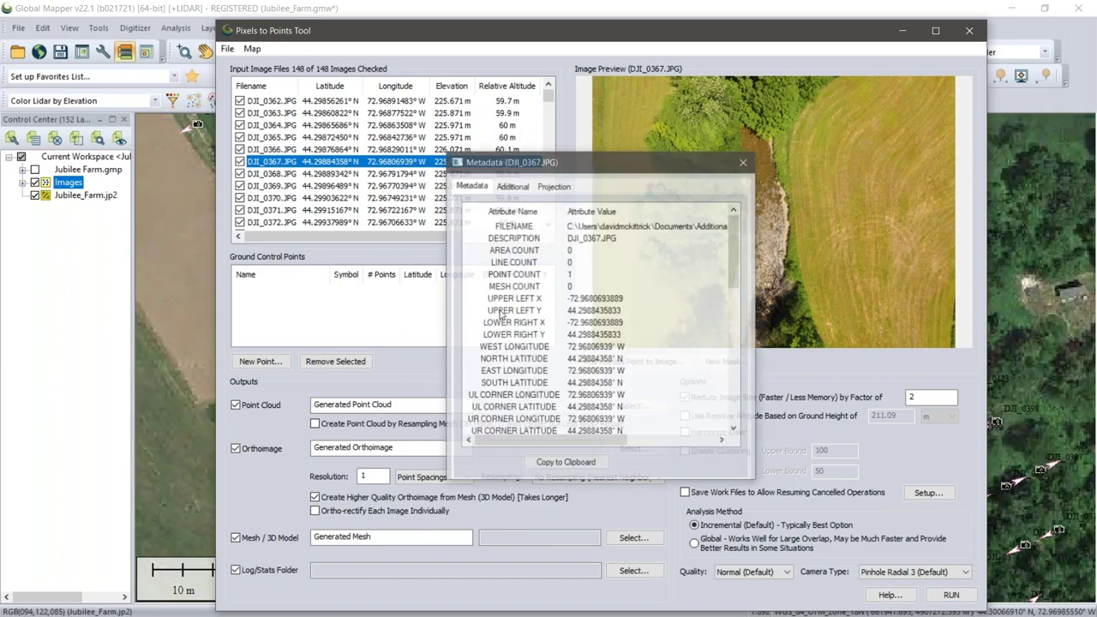
pyautogui.scroll(-1, 559, 296)
pyautogui.scroll(-6, 559, 297)
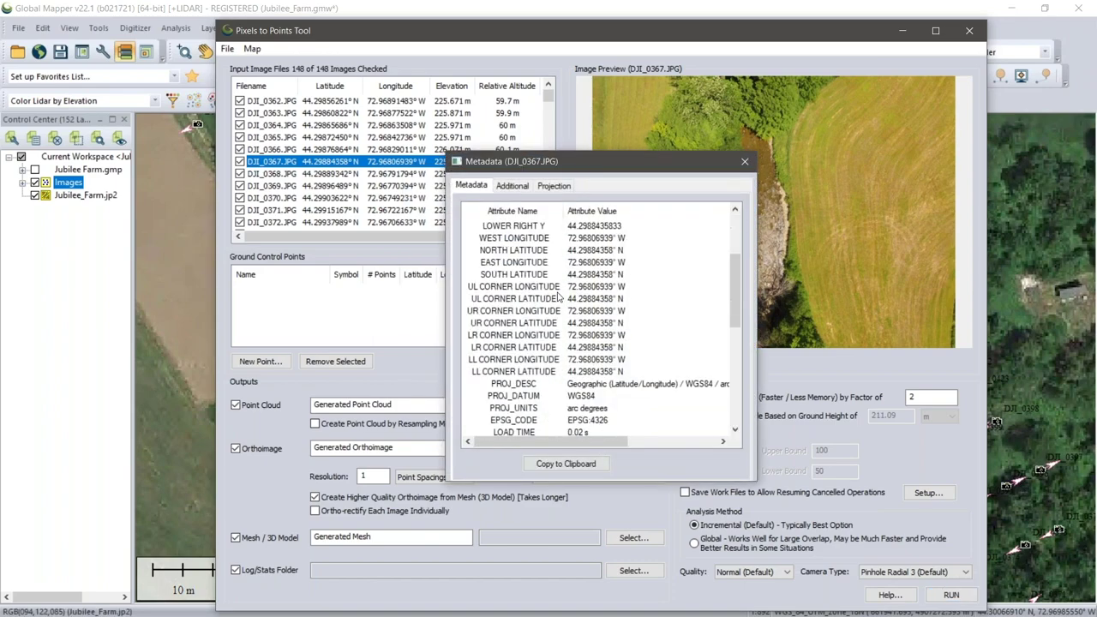
pyautogui.scroll(-4, 559, 297)
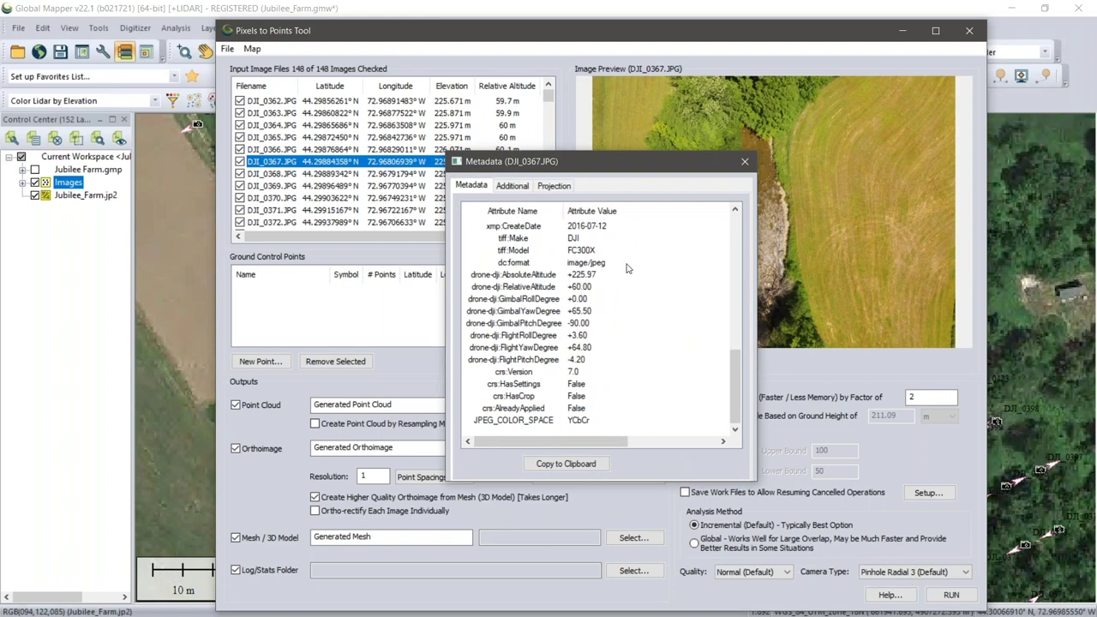
pyautogui.click(745, 163)
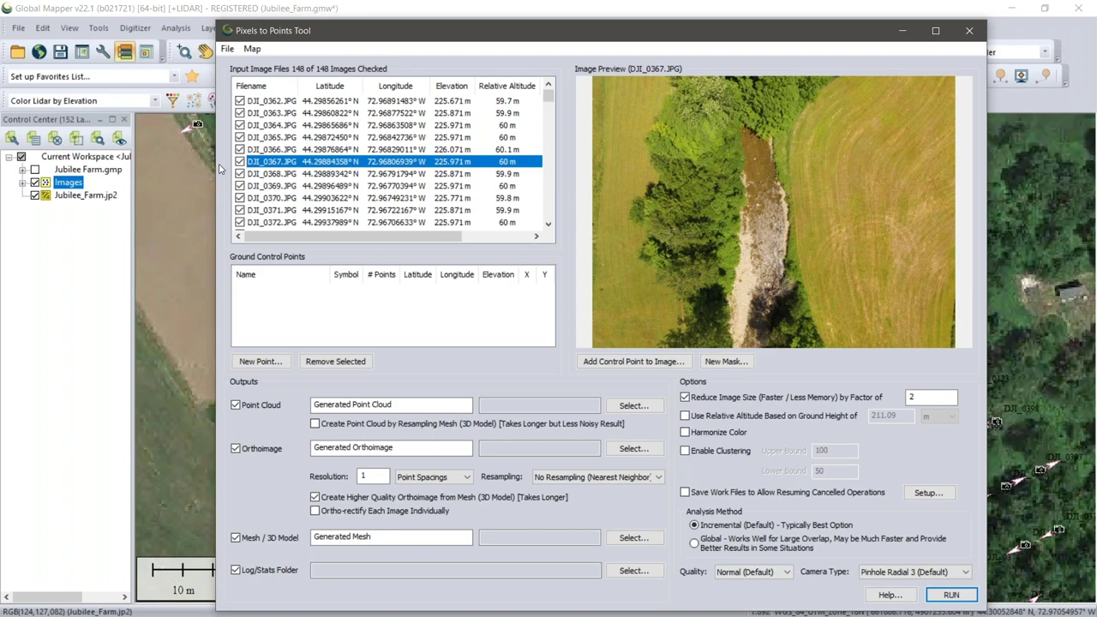
# Step: Review the camera models in the Manage Cameras list, filter it to custom camera data only, and close it
pyautogui.click(229, 50)
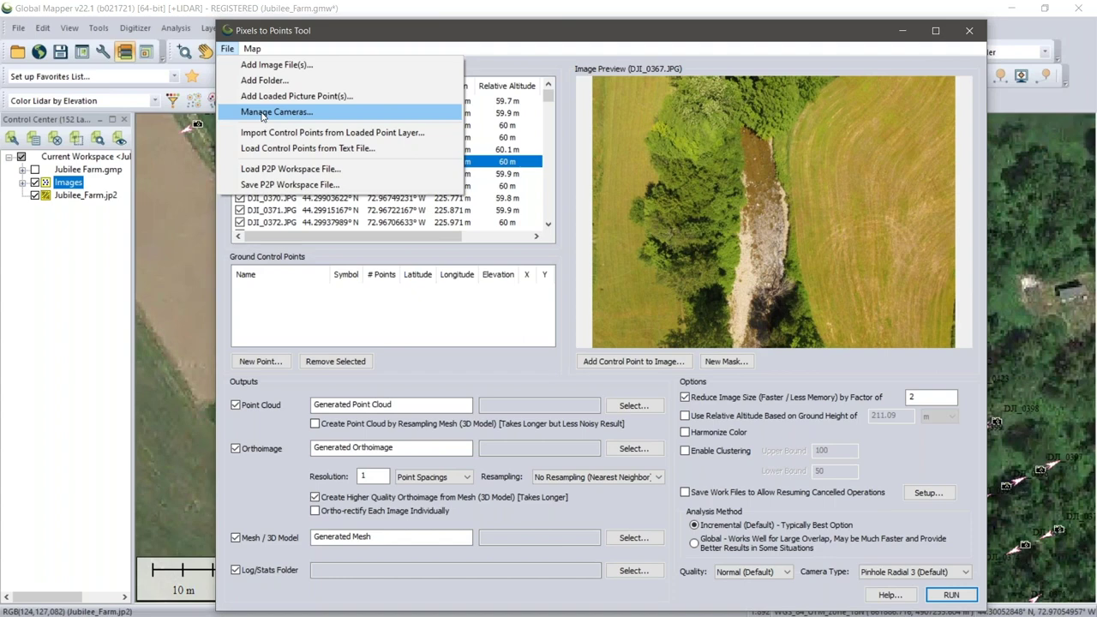
pyautogui.press('Escape')
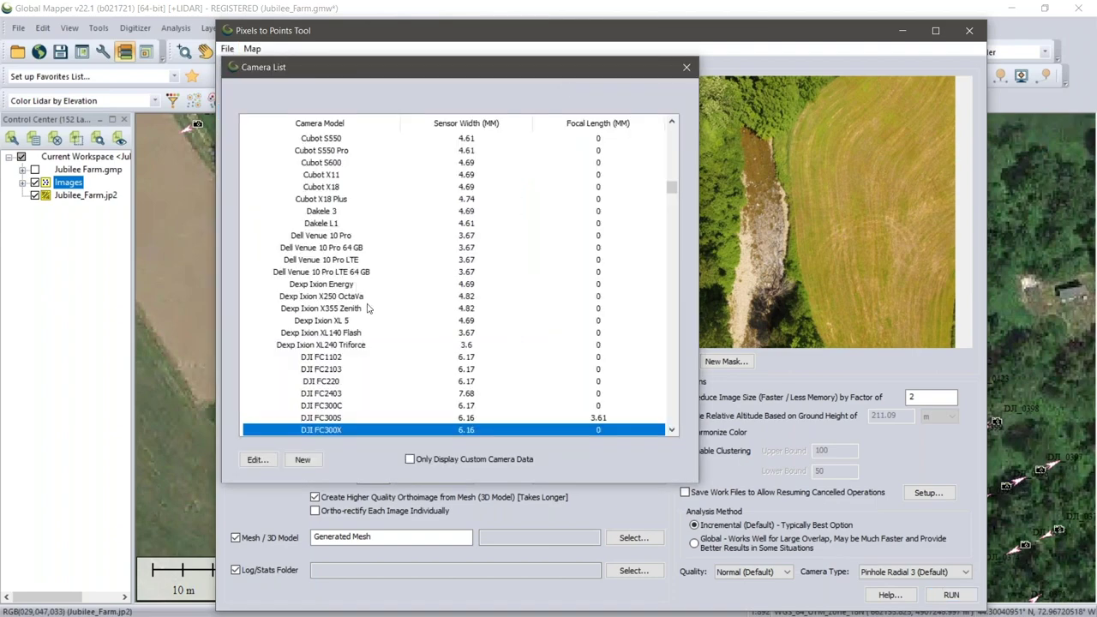
pyautogui.moveTo(673, 189); pyautogui.dragTo(675, 226)
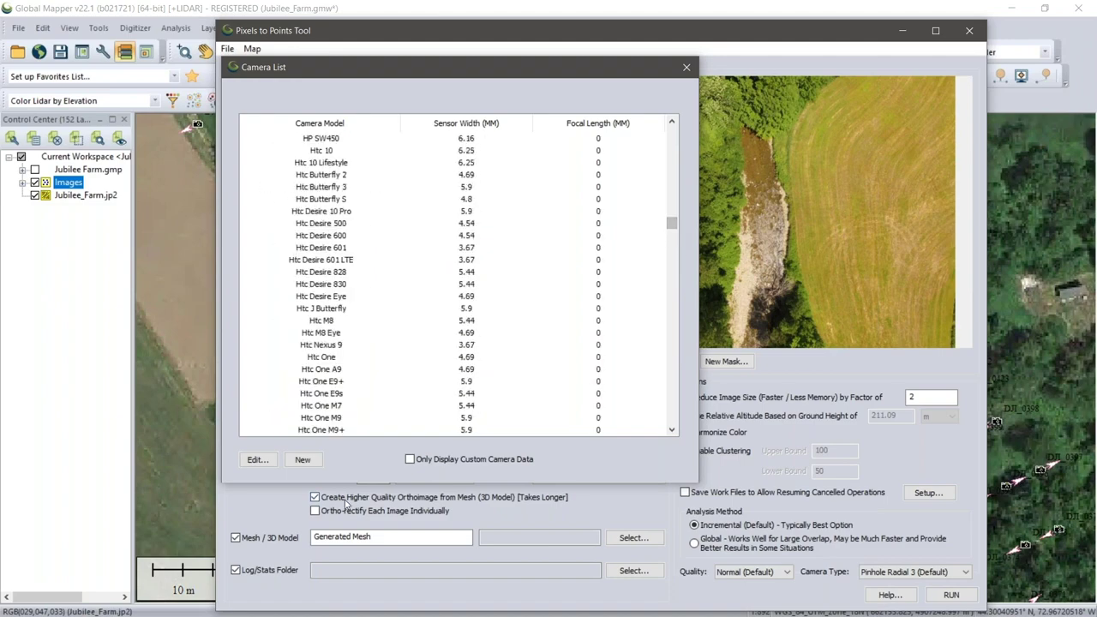
pyautogui.click(410, 459)
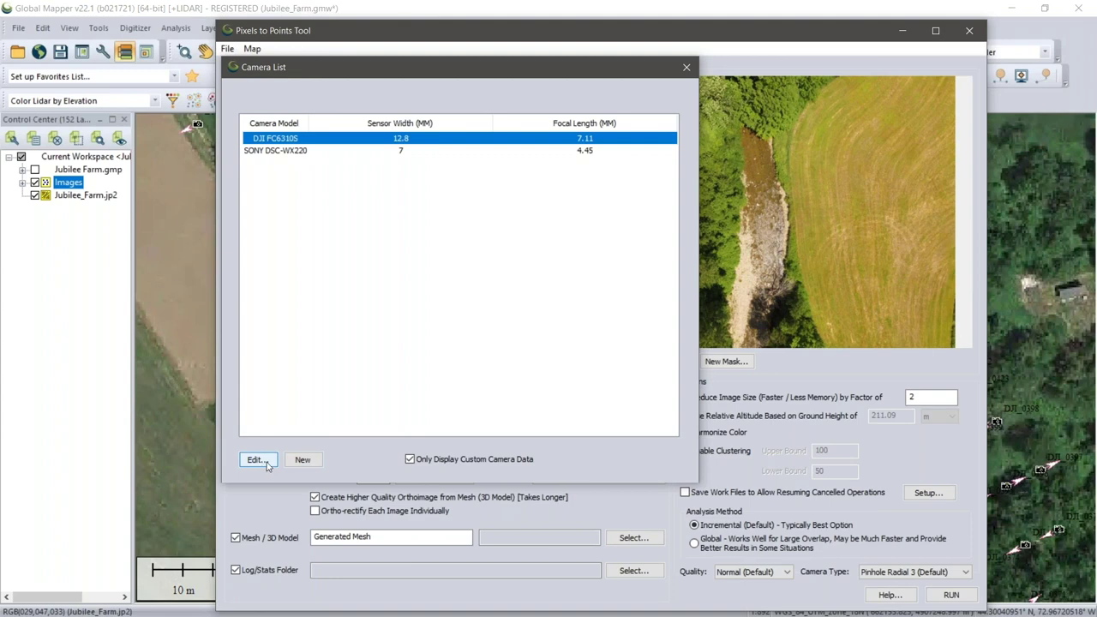
pyautogui.click(684, 70)
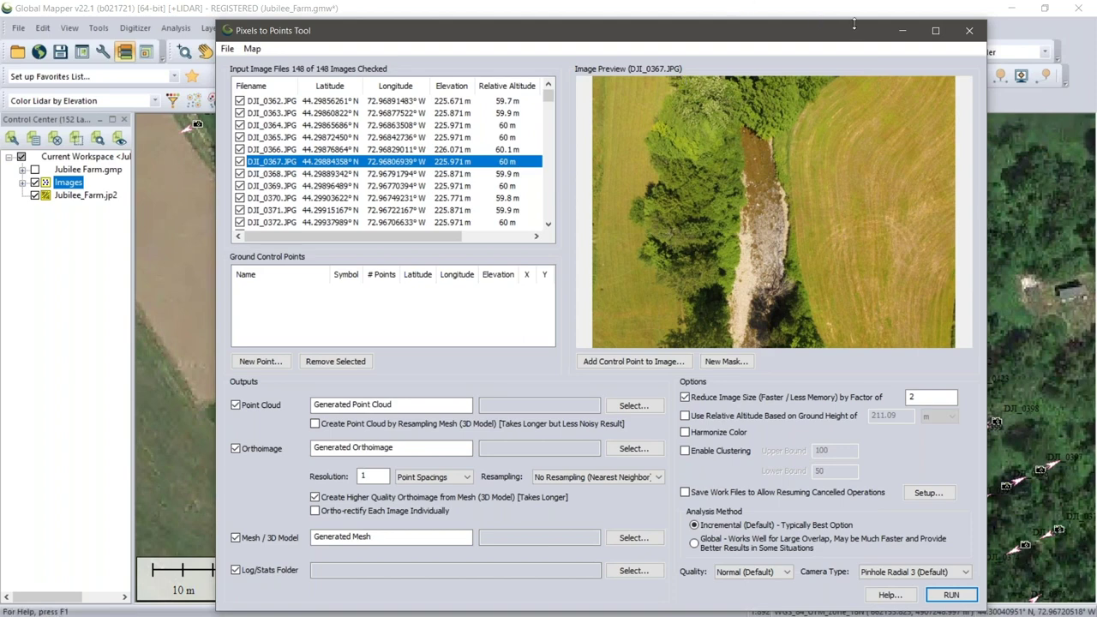
# Step: Close the Pixels to Points Tool and hide the Images and Jubilee_Farm.jp2 layers
pyautogui.click(973, 38)
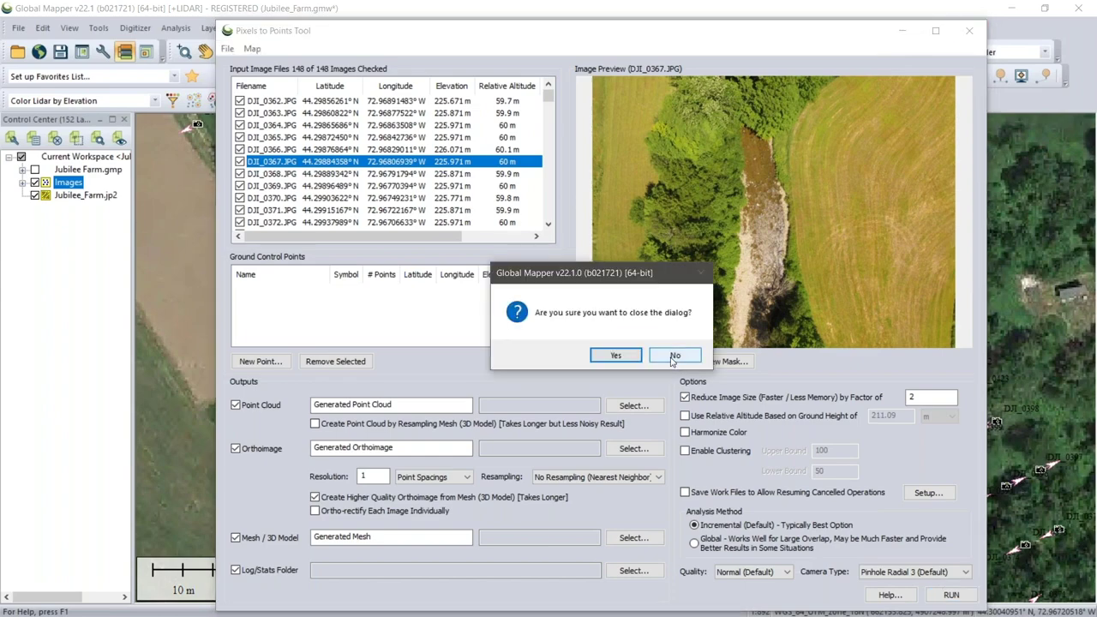
pyautogui.click(617, 356)
pyautogui.click(35, 196)
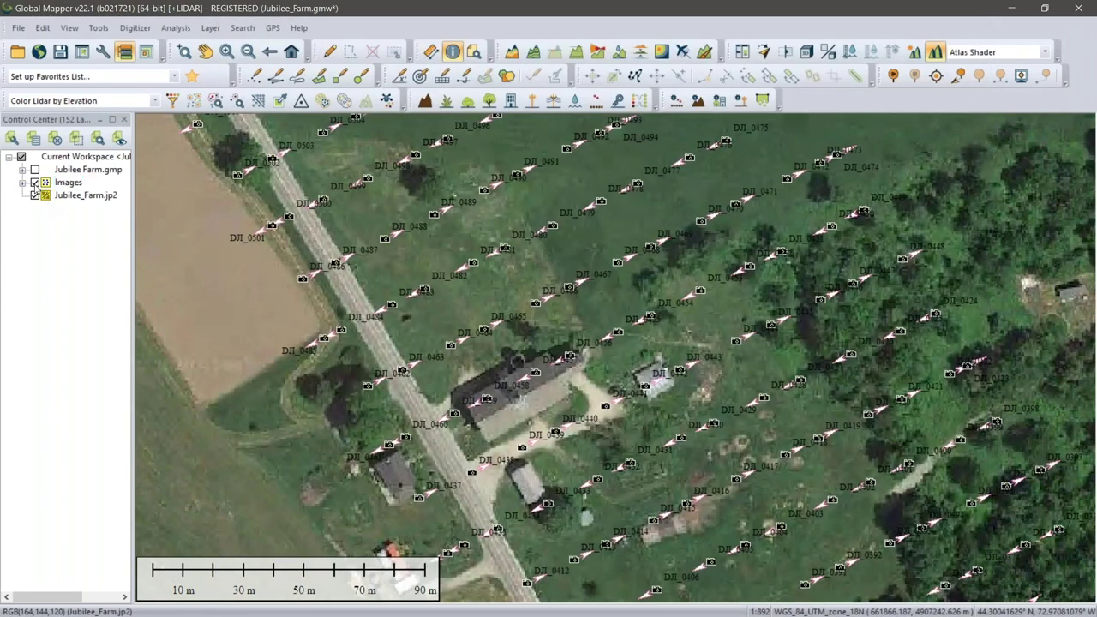
# Step: Expand Jubilee Farm.gmp and view its generated point cloud and generated orthoimage one at a time, hiding each again
pyautogui.click(24, 170)
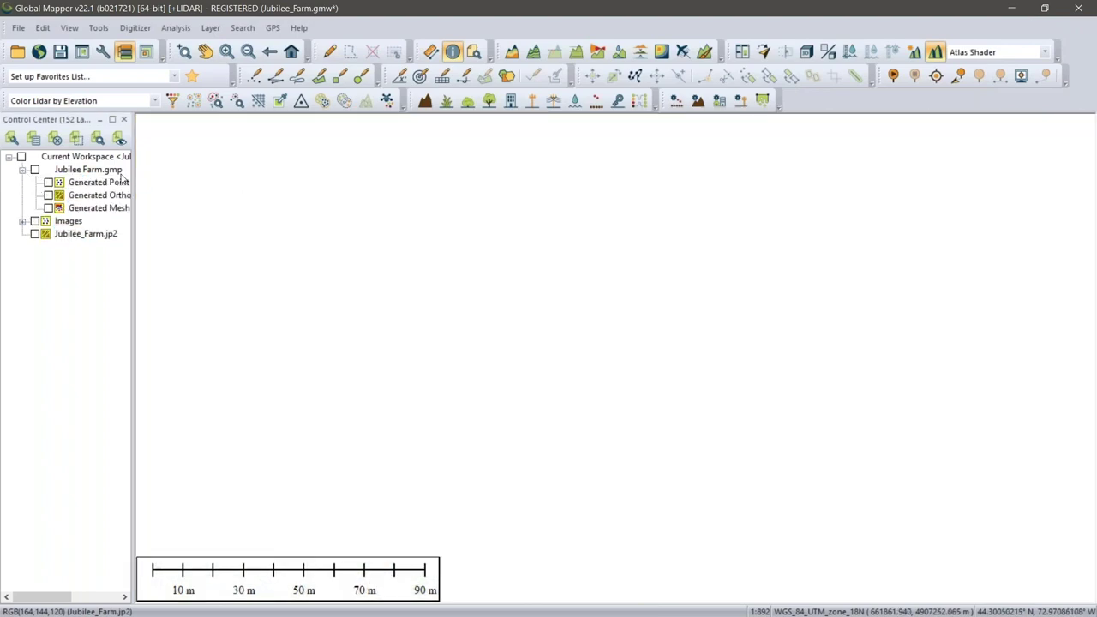
pyautogui.click(48, 183)
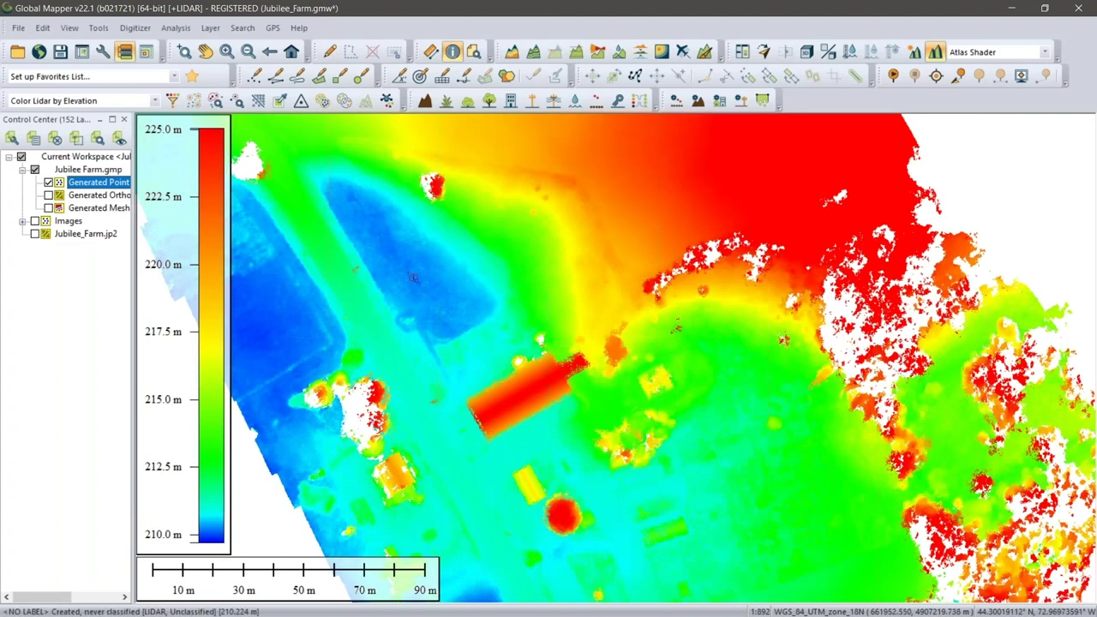
pyautogui.click(48, 183)
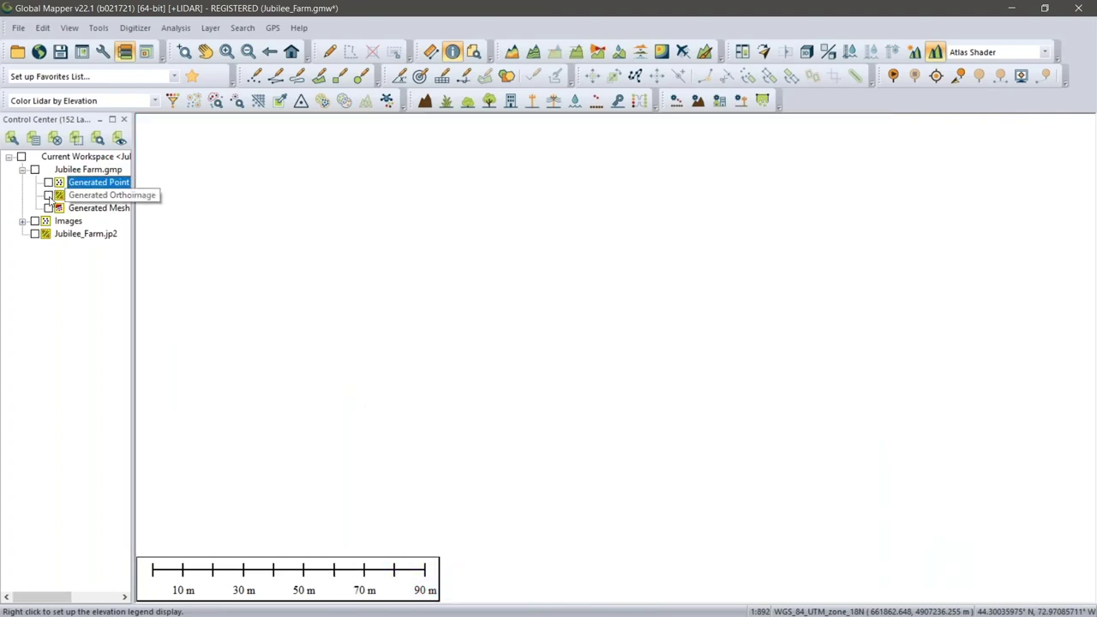
pyautogui.click(48, 195)
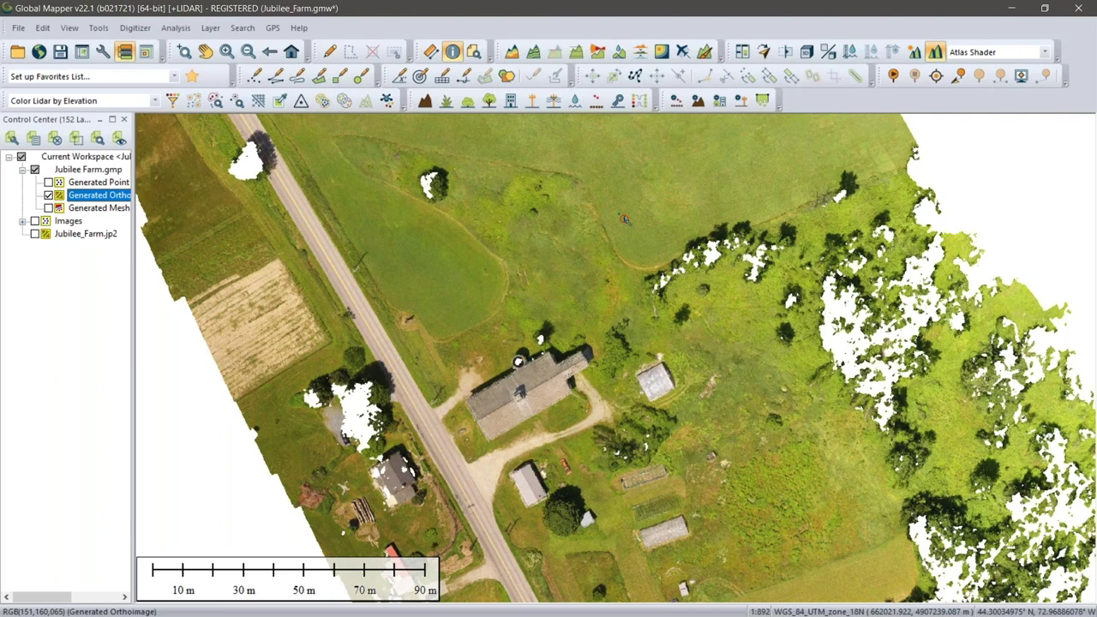
pyautogui.click(48, 196)
# Step: Display only the Generated Mesh layer and examine its triangulated surface up close around the farm buildings
pyautogui.click(49, 208)
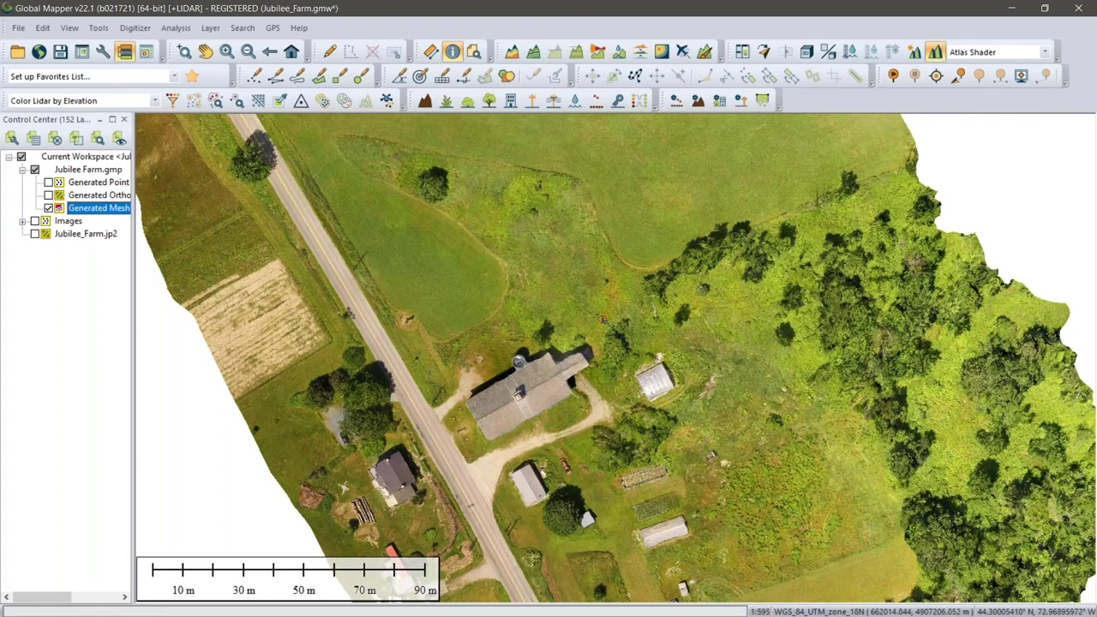
pyautogui.scroll(3, 604, 319)
pyautogui.scroll(2, 603, 320)
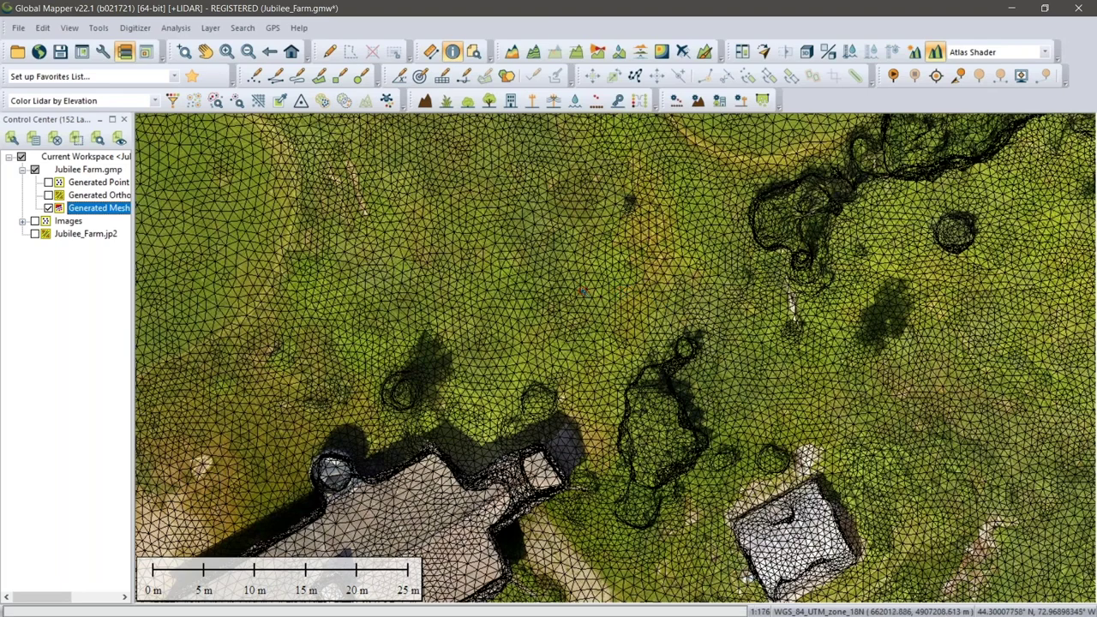
pyautogui.scroll(-3, 581, 291)
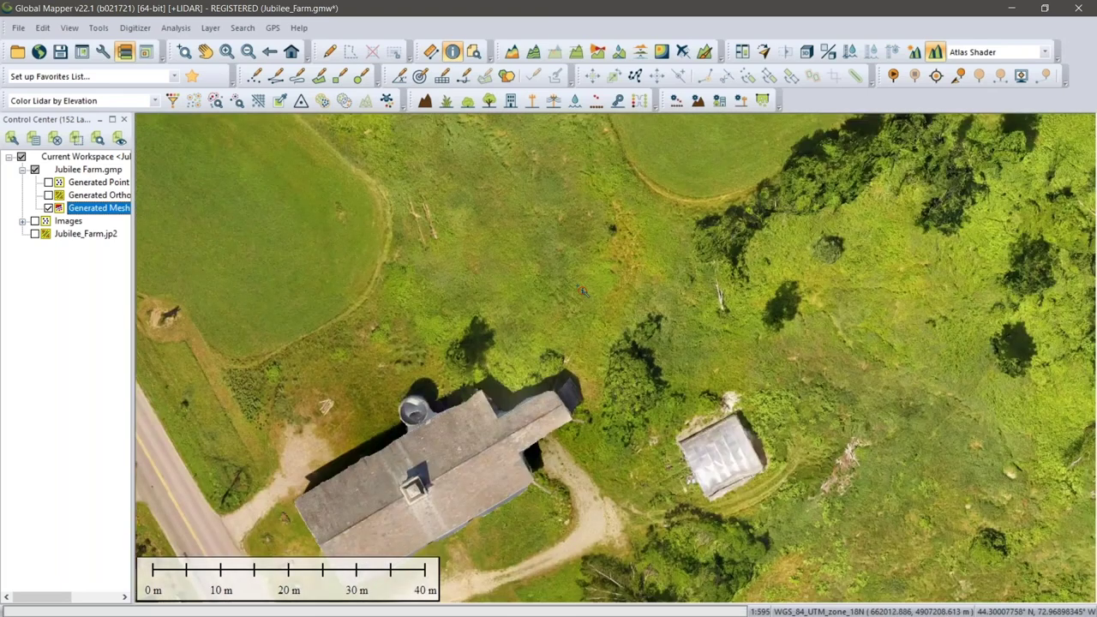
pyautogui.scroll(-3, 581, 291)
# Step: Examine the generated mesh of the farm from a lower oblique angle in the 3D Viewer, and close the viewer
pyautogui.click(807, 51)
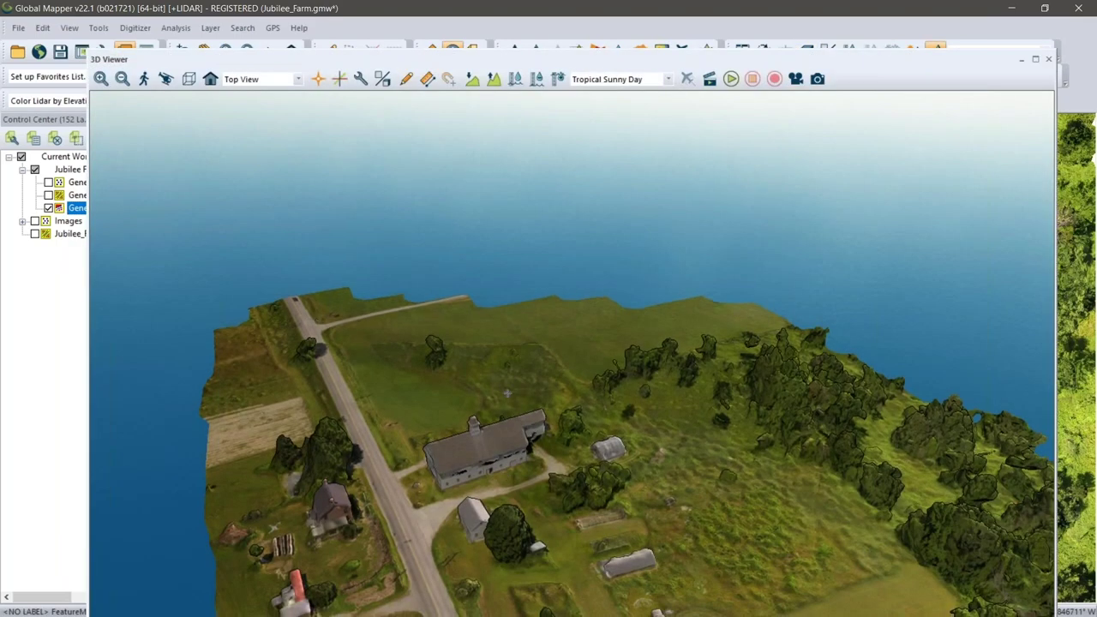
pyautogui.moveTo(501, 470); pyautogui.dragTo(494, 409)
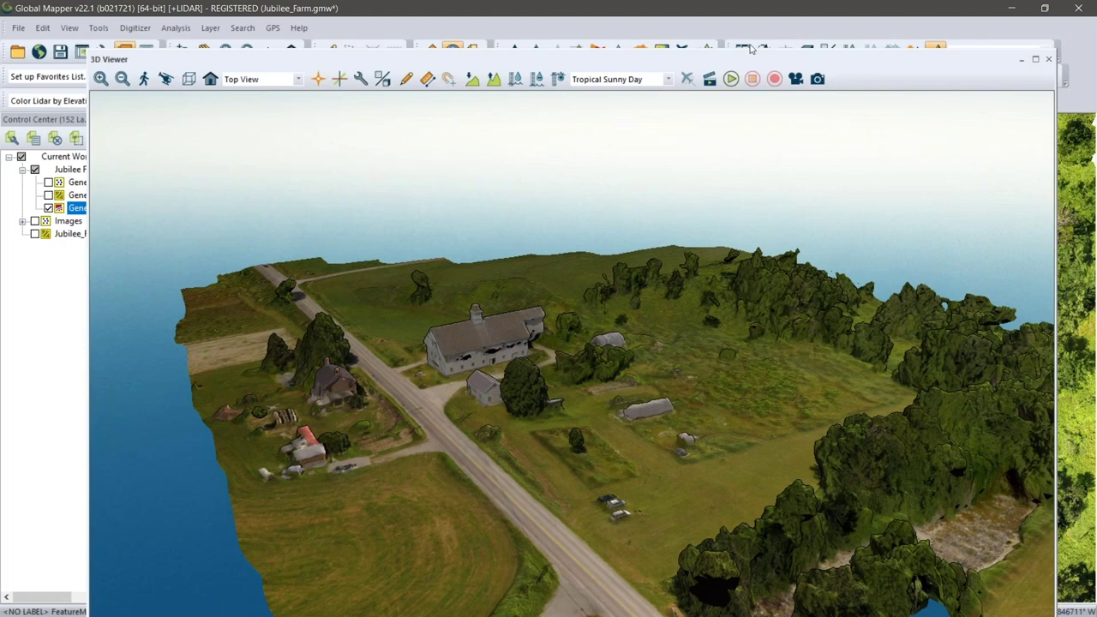
pyautogui.click(1048, 60)
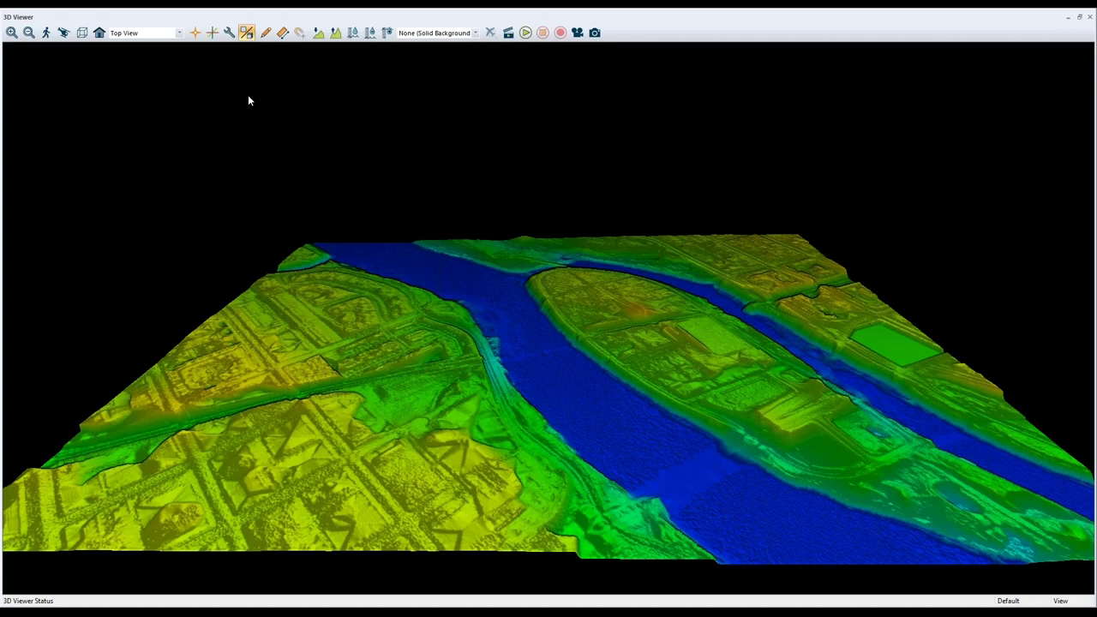
# Step: View the river terrain in the 3D Viewer from the preset East View and North View
pyautogui.click(179, 33)
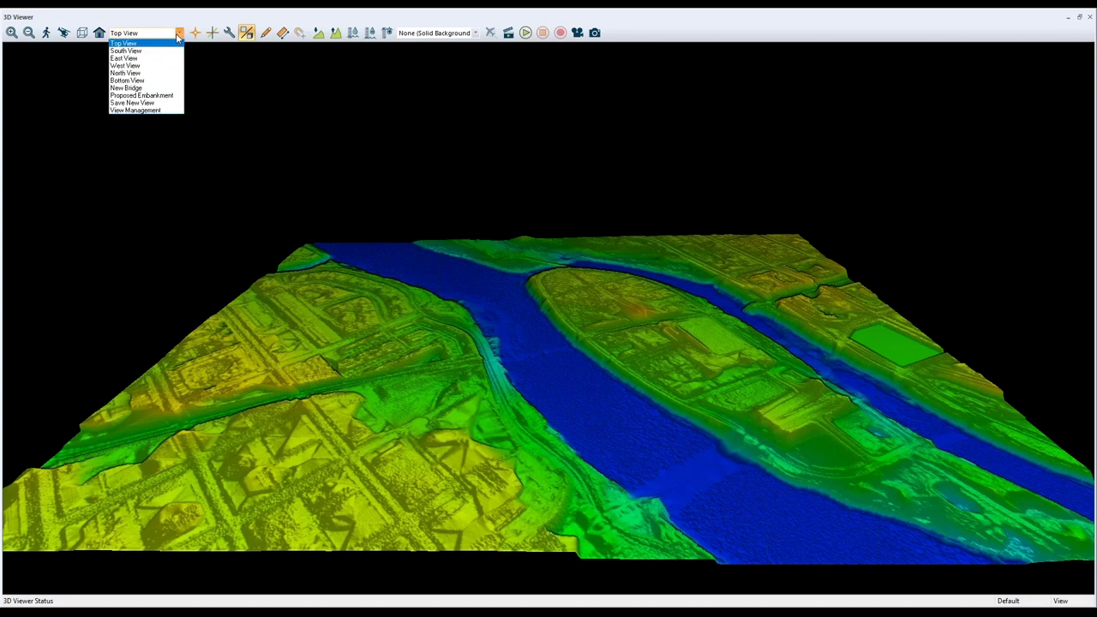
pyautogui.click(137, 60)
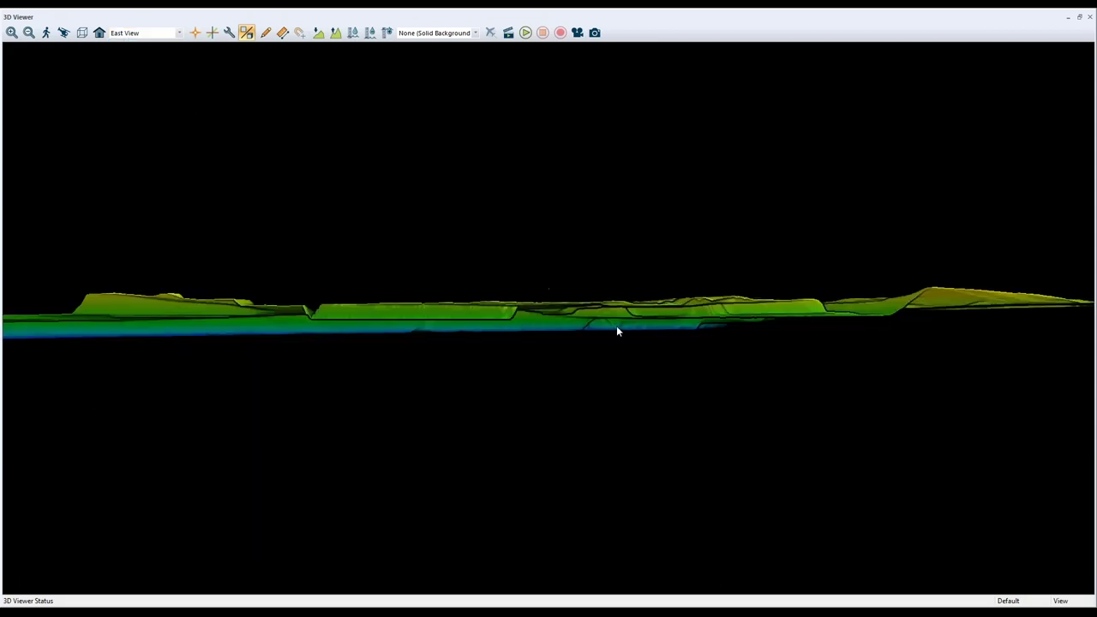
pyautogui.moveTo(610, 318); pyautogui.dragTo(612, 370)
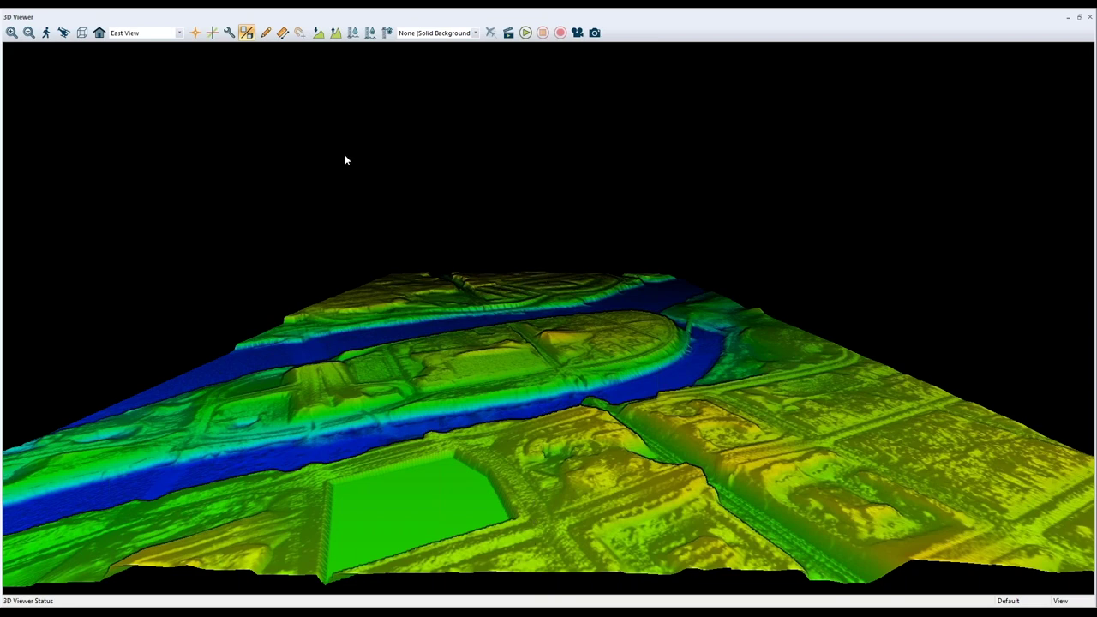
pyautogui.click(179, 32)
pyautogui.click(125, 72)
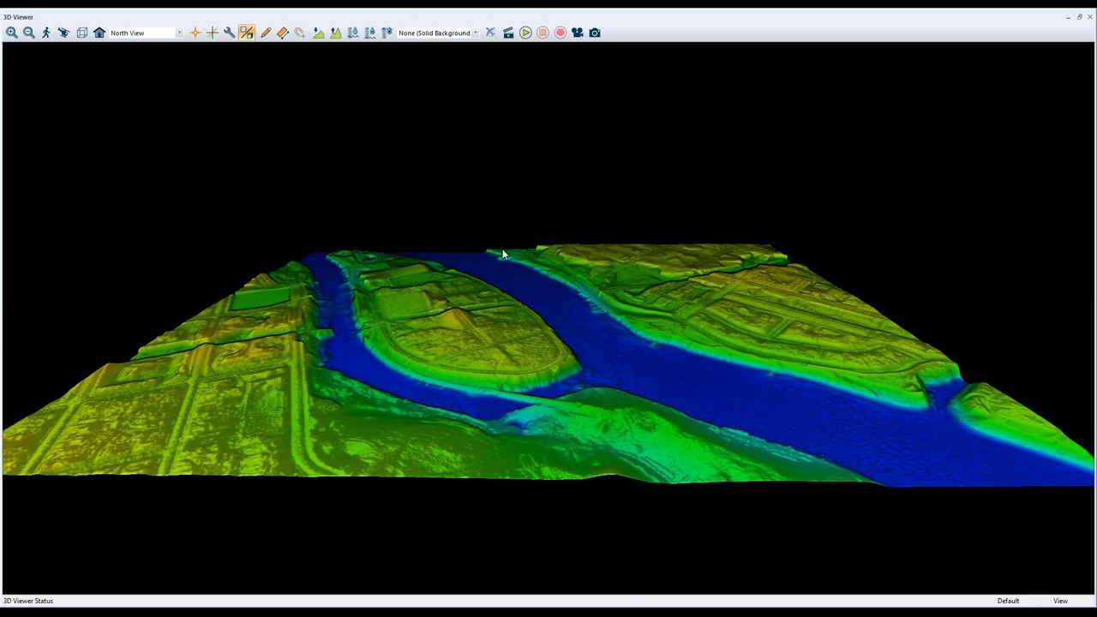
# Step: Show the terrain from the saved 3D views New Bridge and Proposed Embankment, one after the other
pyautogui.click(178, 34)
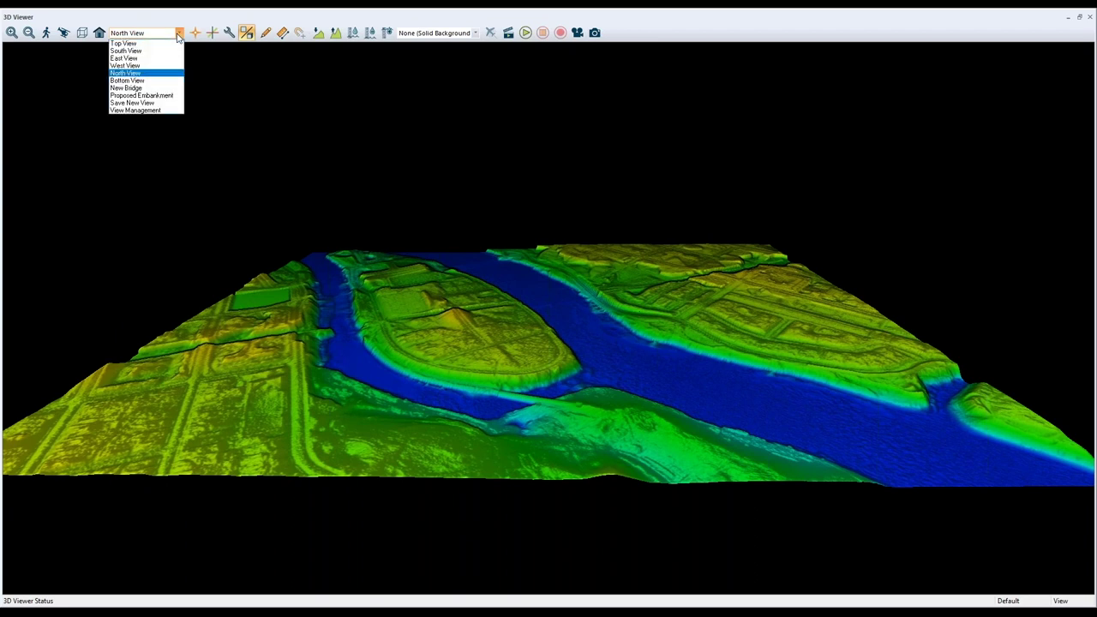
pyautogui.click(137, 88)
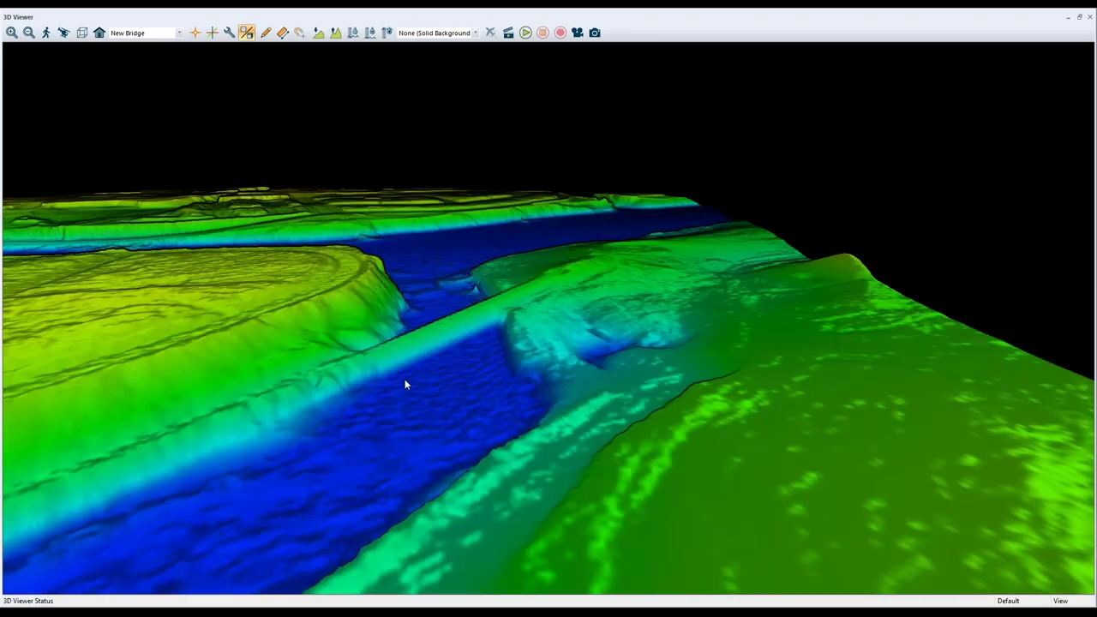
pyautogui.click(179, 33)
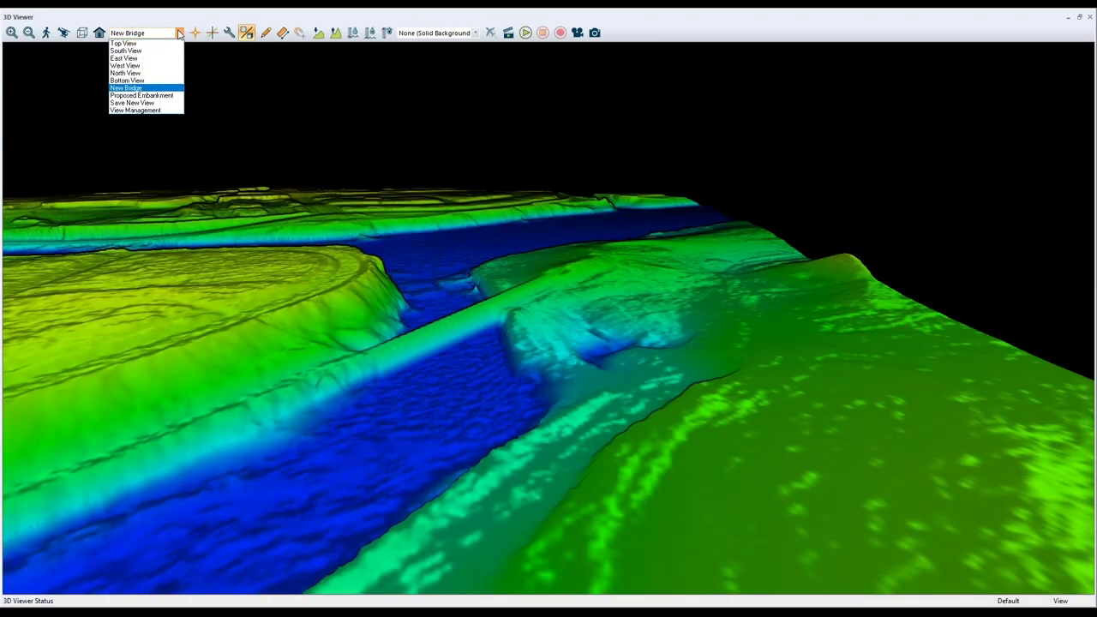
pyautogui.click(165, 96)
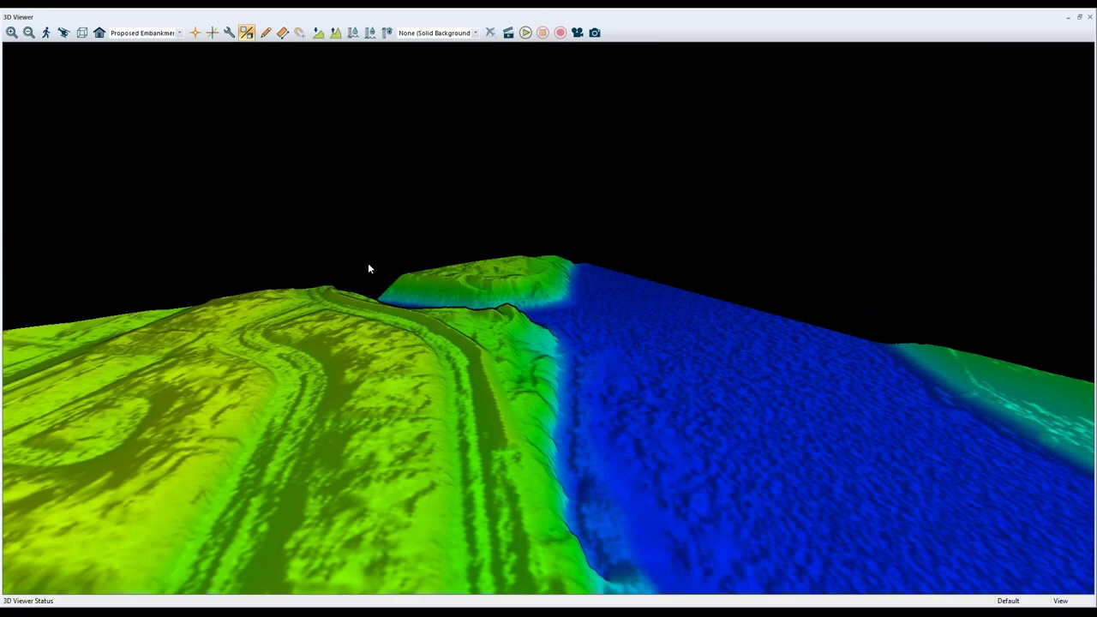
# Step: Frame the flattened green site beyond the river and save it as a new 3D view named "Flattened Site"
pyautogui.scroll(-5, 376, 346)
pyautogui.moveTo(477, 433); pyautogui.dragTo(343, 399)
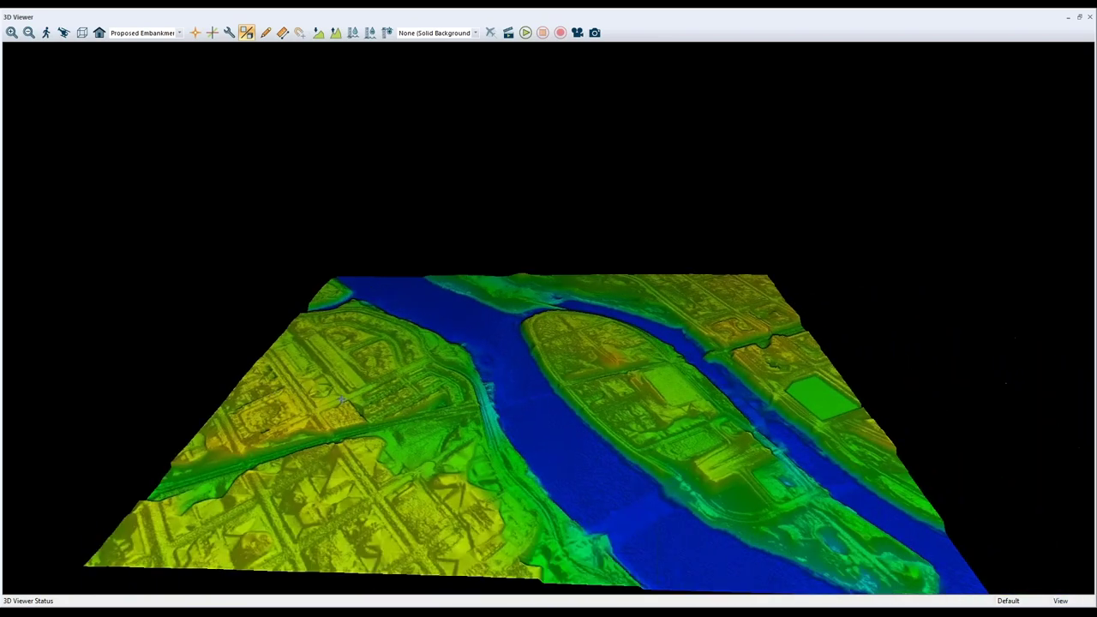
pyautogui.scroll(3, 844, 442)
pyautogui.moveTo(899, 455); pyautogui.dragTo(524, 423)
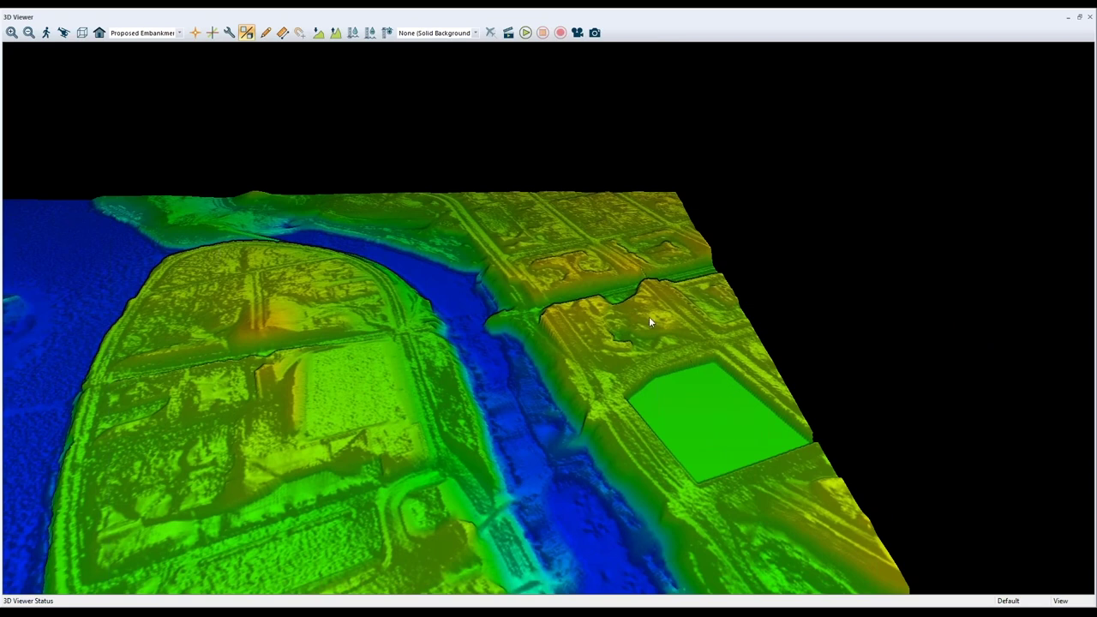
pyautogui.click(176, 33)
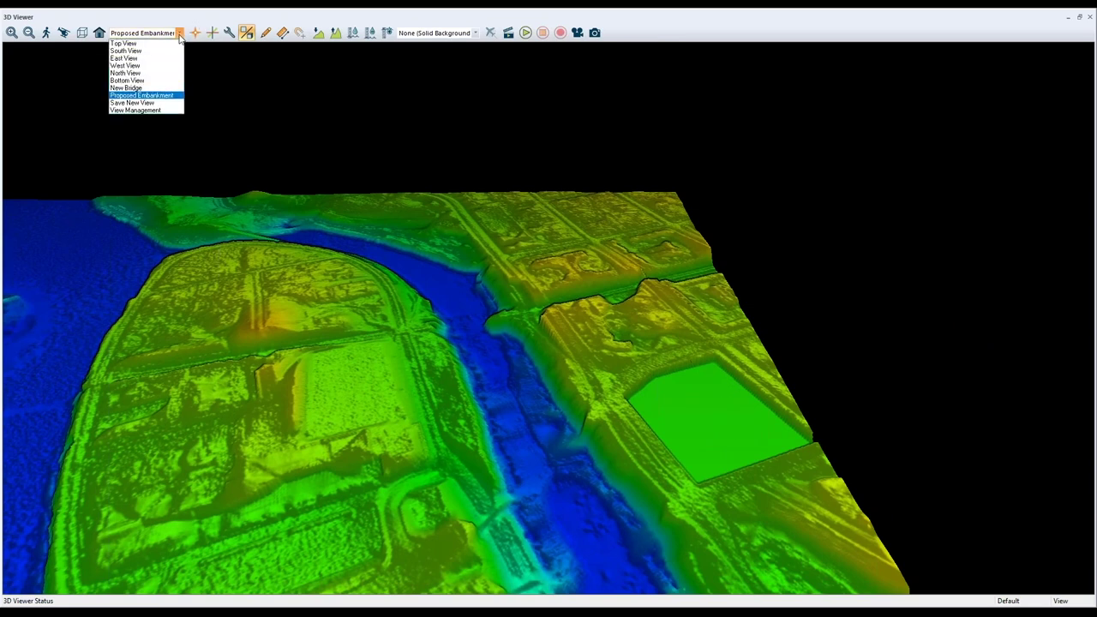
pyautogui.click(149, 103)
pyautogui.write('Flattened Site')
pyautogui.click(522, 344)
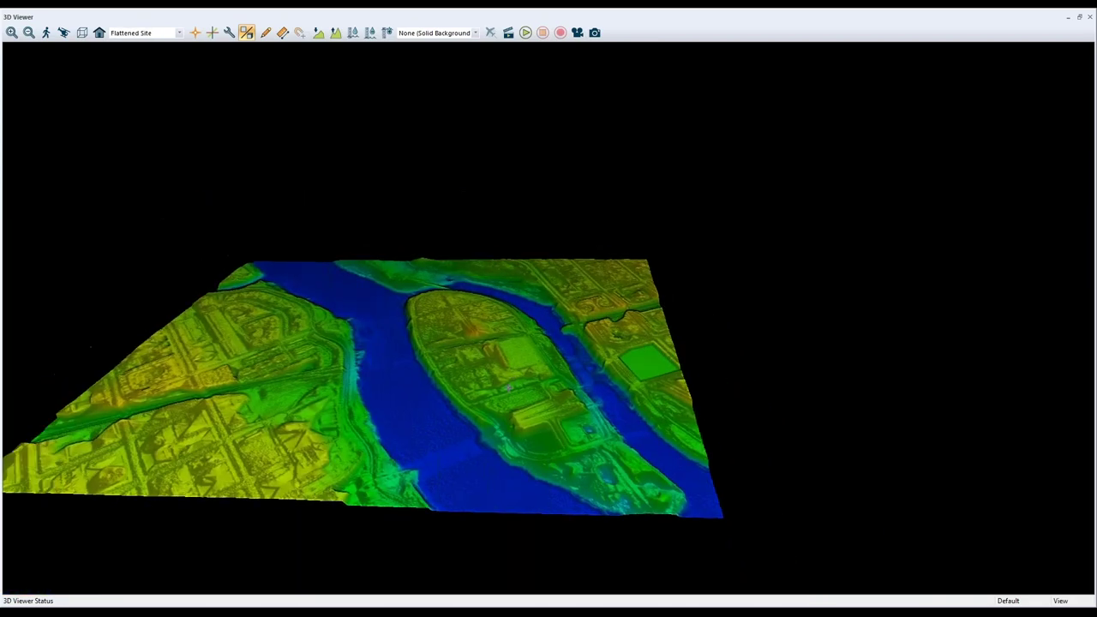
# Step: Restore the Flattened Site view, and go to the New Bridge view from the saved-view manager
pyautogui.click(179, 33)
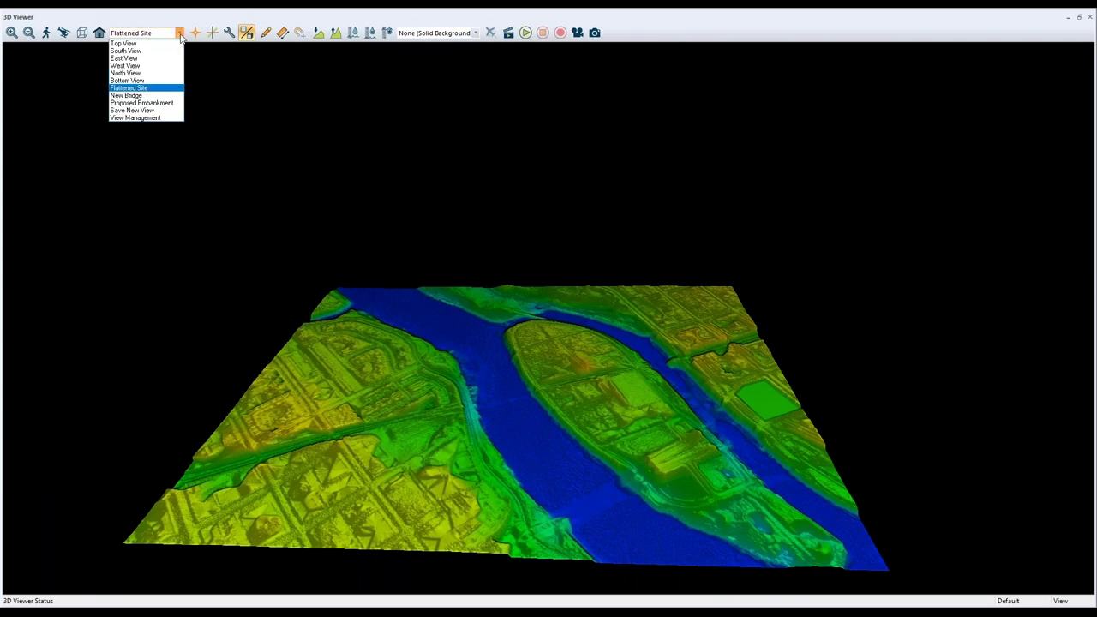
pyautogui.click(150, 91)
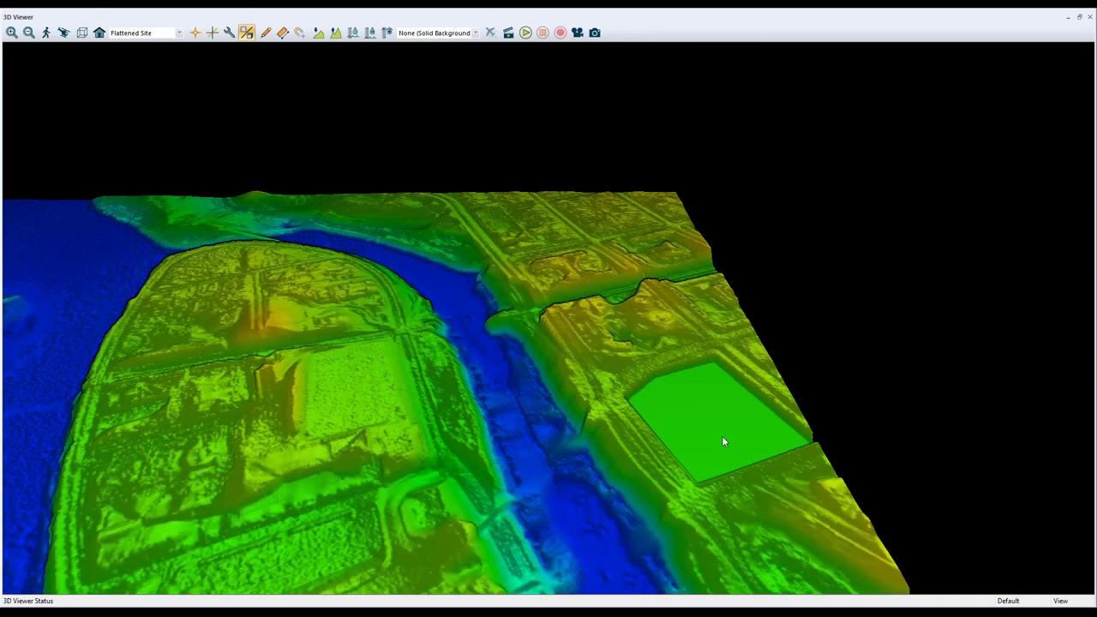
pyautogui.click(179, 33)
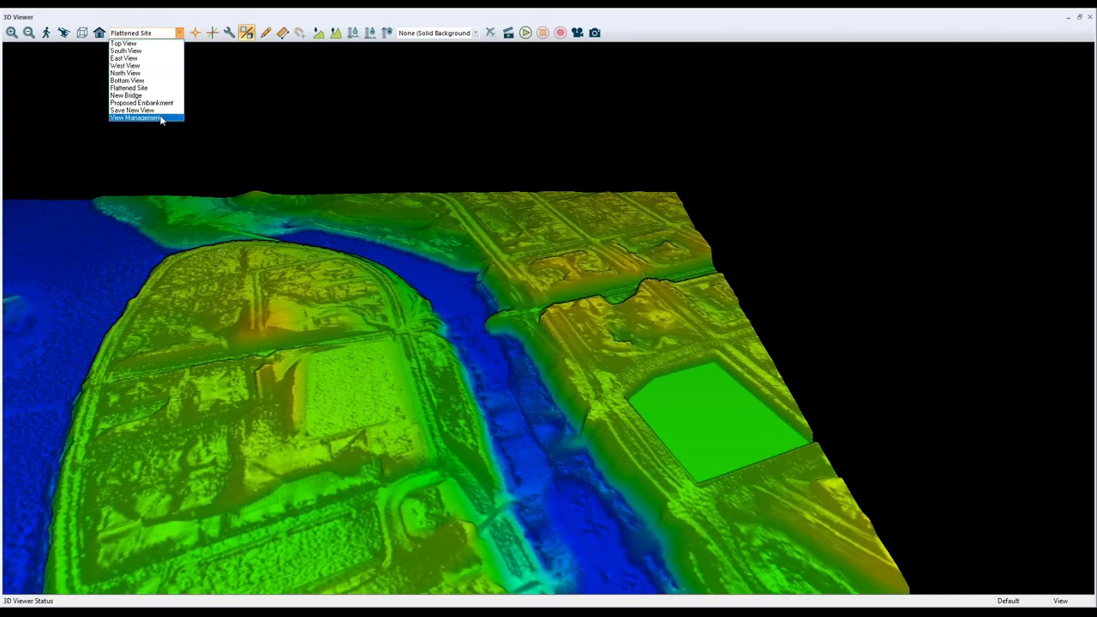
pyautogui.click(160, 118)
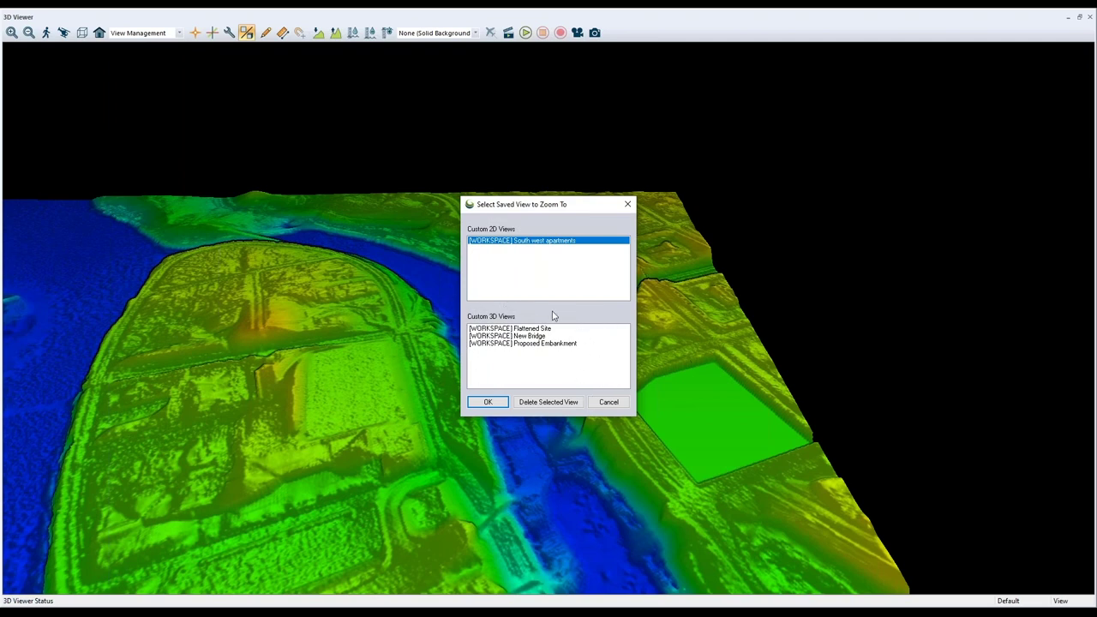
pyautogui.click(538, 337)
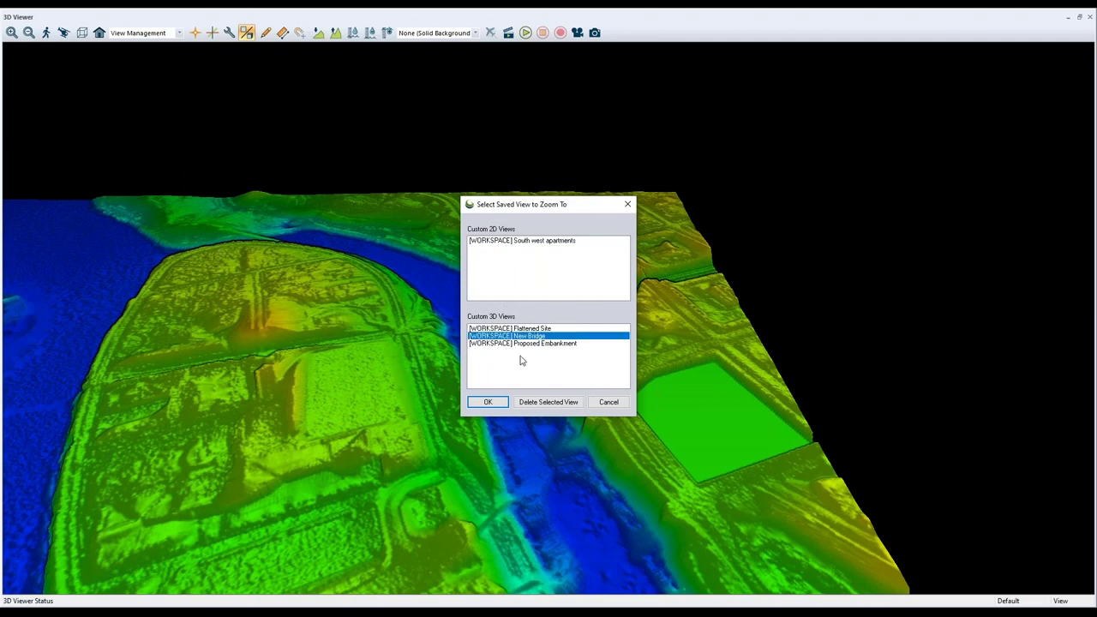
pyautogui.click(488, 402)
# Step: Delete the Flattened Site view from the custom 3D views and close the saved-view manager
pyautogui.click(179, 34)
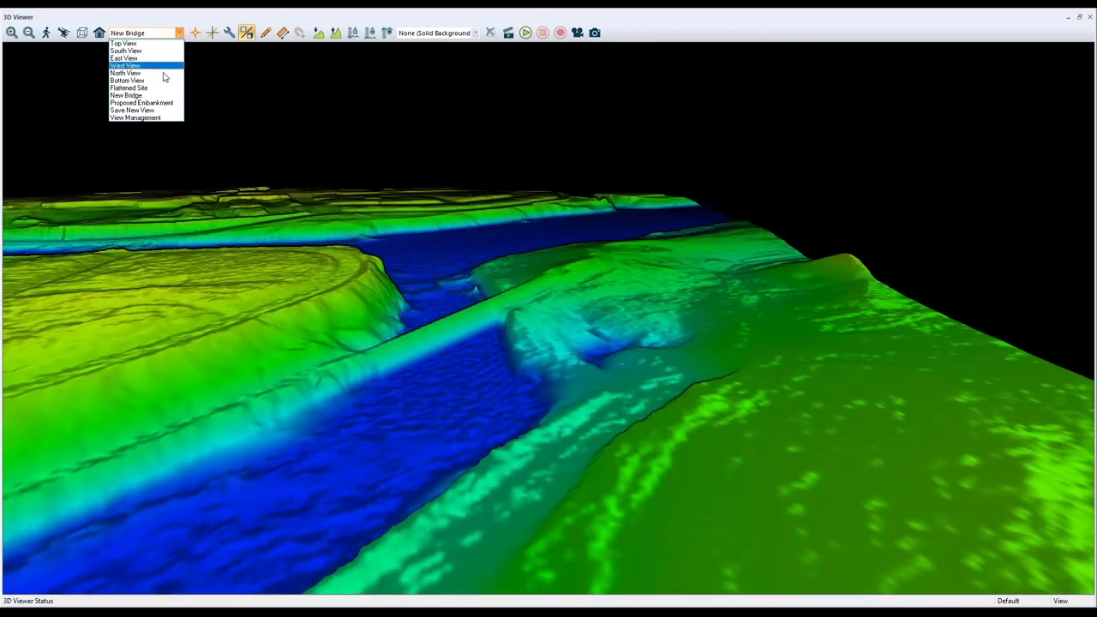
pyautogui.click(148, 112)
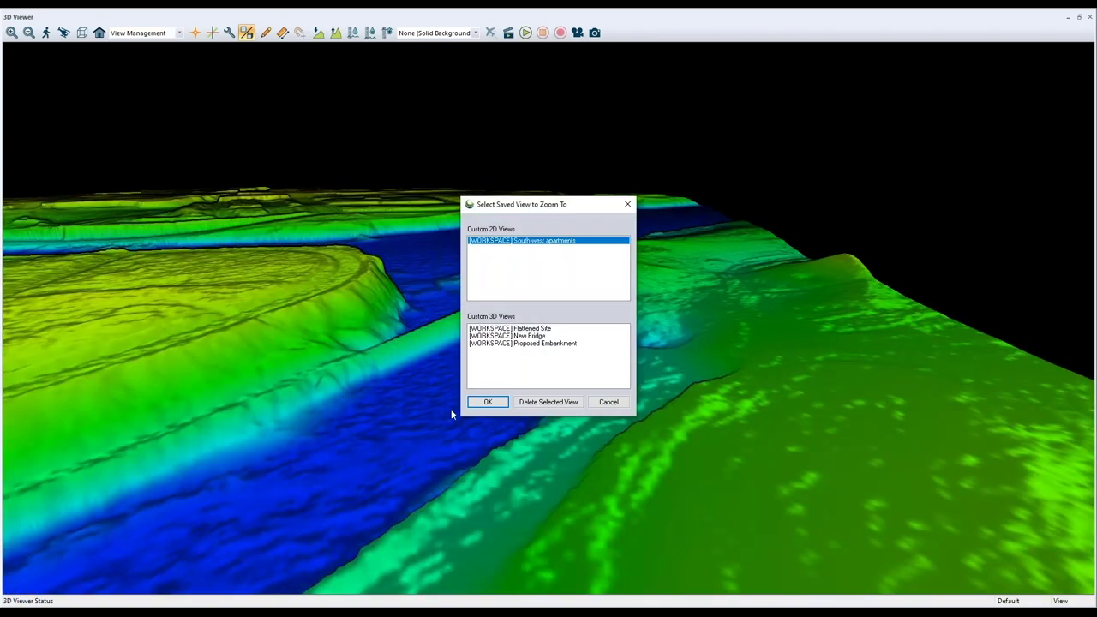
pyautogui.click(533, 344)
pyautogui.click(533, 330)
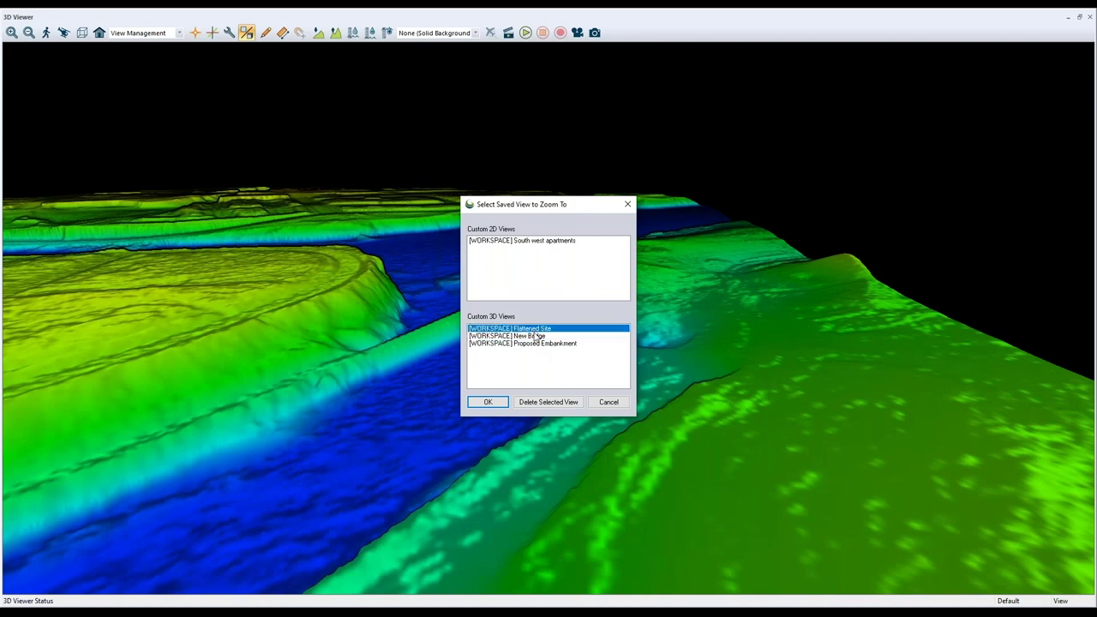
pyautogui.click(570, 403)
pyautogui.click(565, 340)
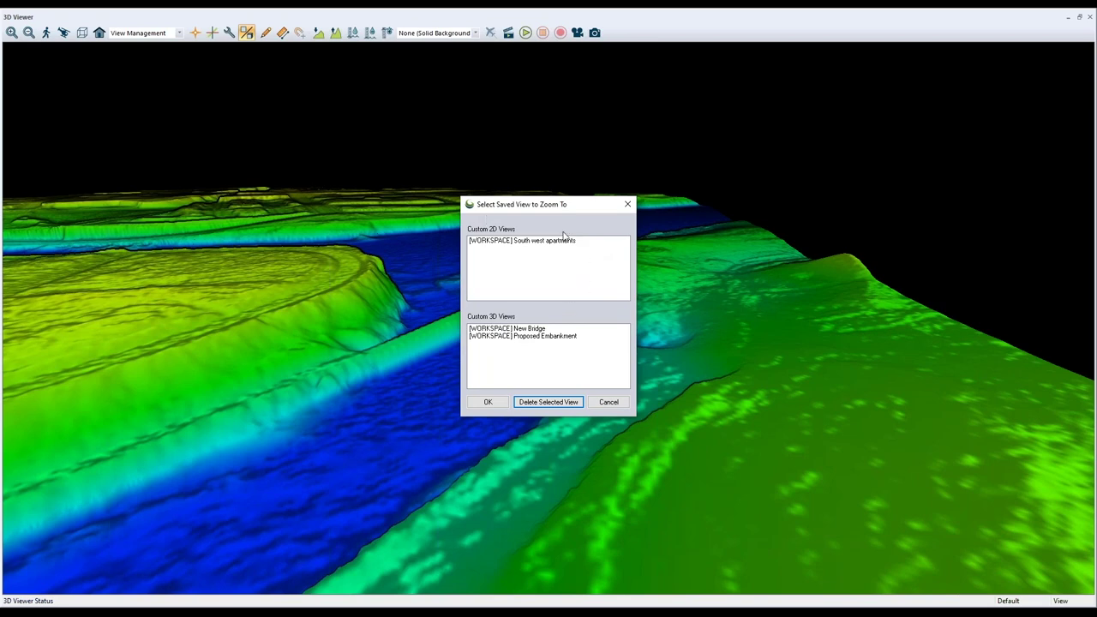
pyautogui.click(626, 206)
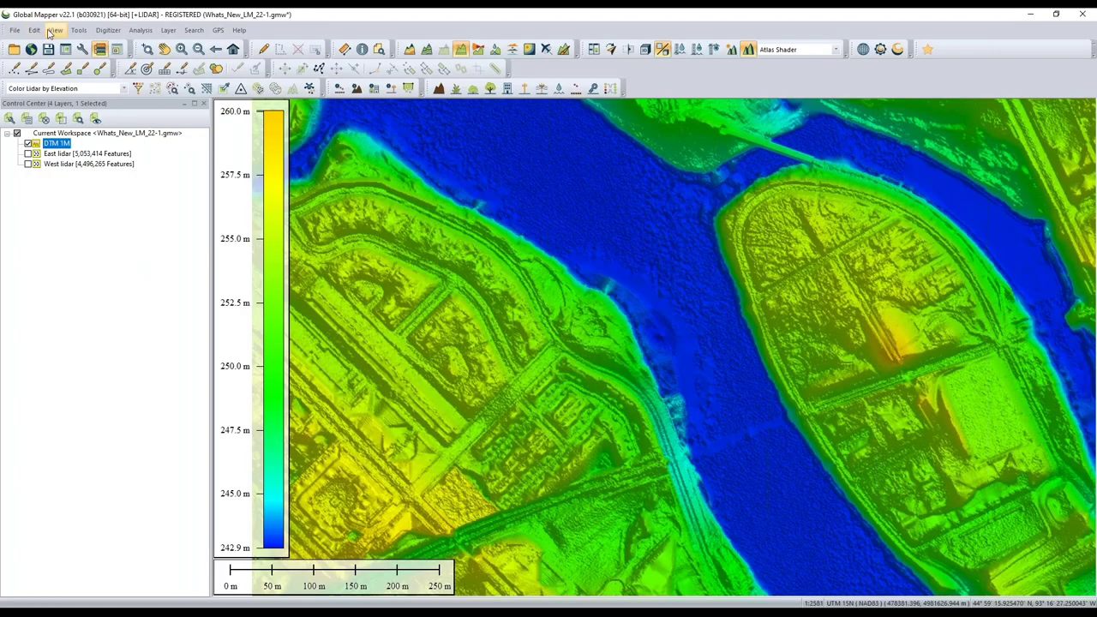
# Step: Restore the saved 2D view "South west apartments" in the main map
pyautogui.click(52, 31)
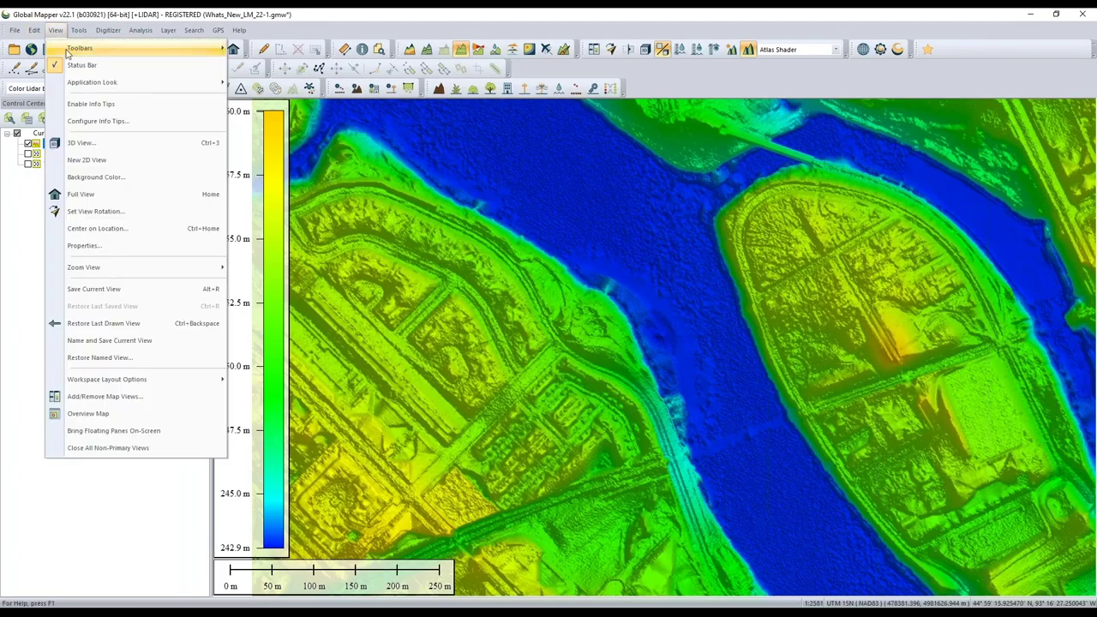
pyautogui.click(133, 357)
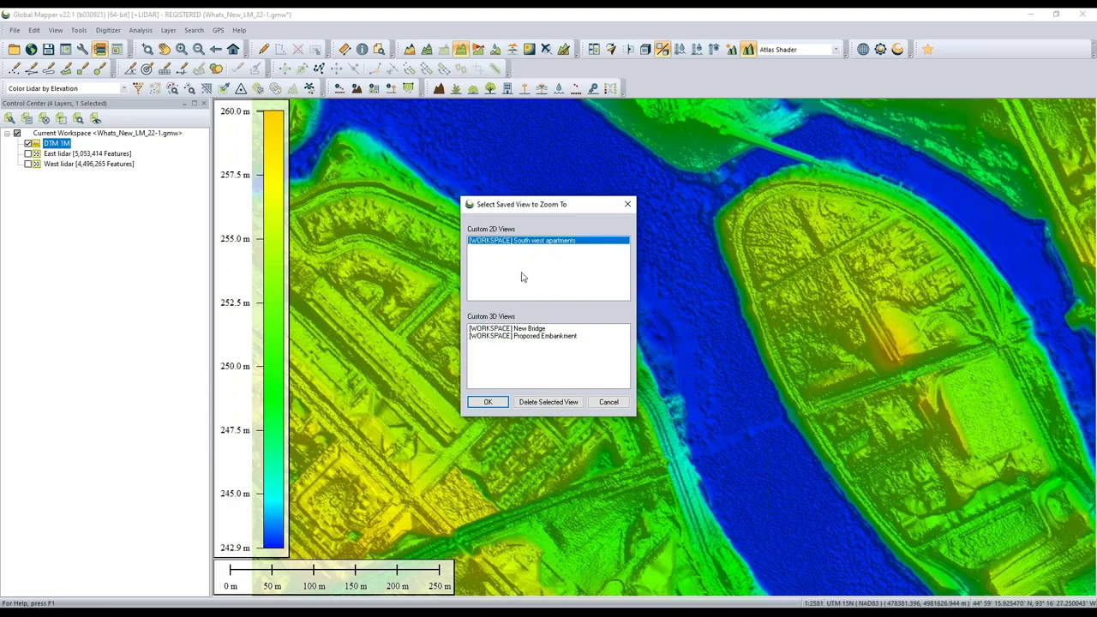
pyautogui.click(486, 403)
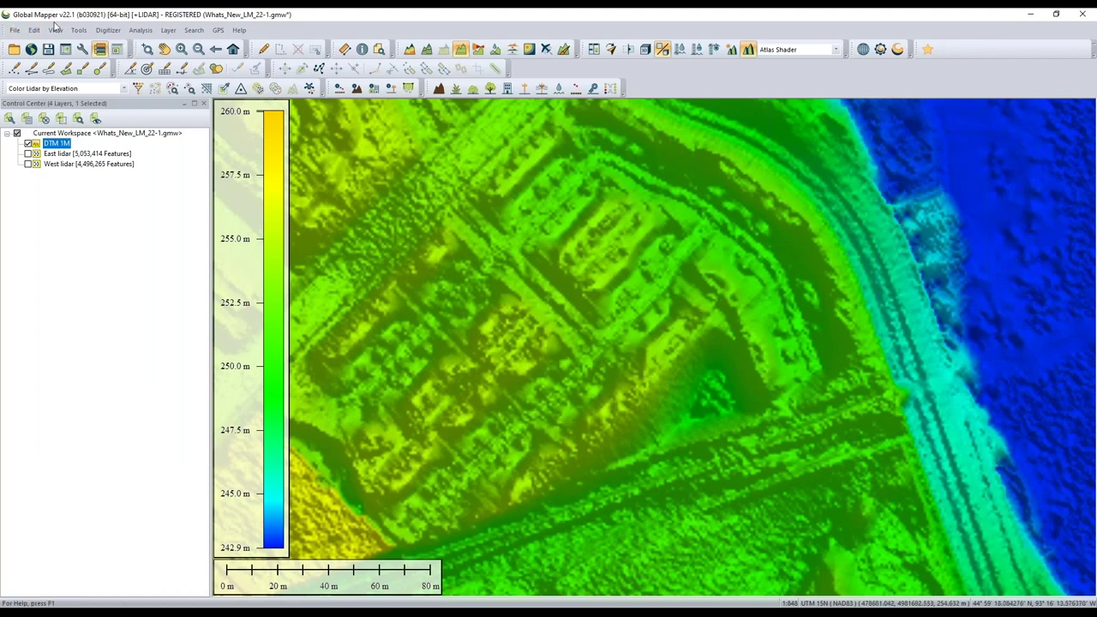
# Step: Hide the DTM 1M terrain layer and show the East lidar and West lidar point clouds instead
pyautogui.click(29, 143)
pyautogui.click(28, 153)
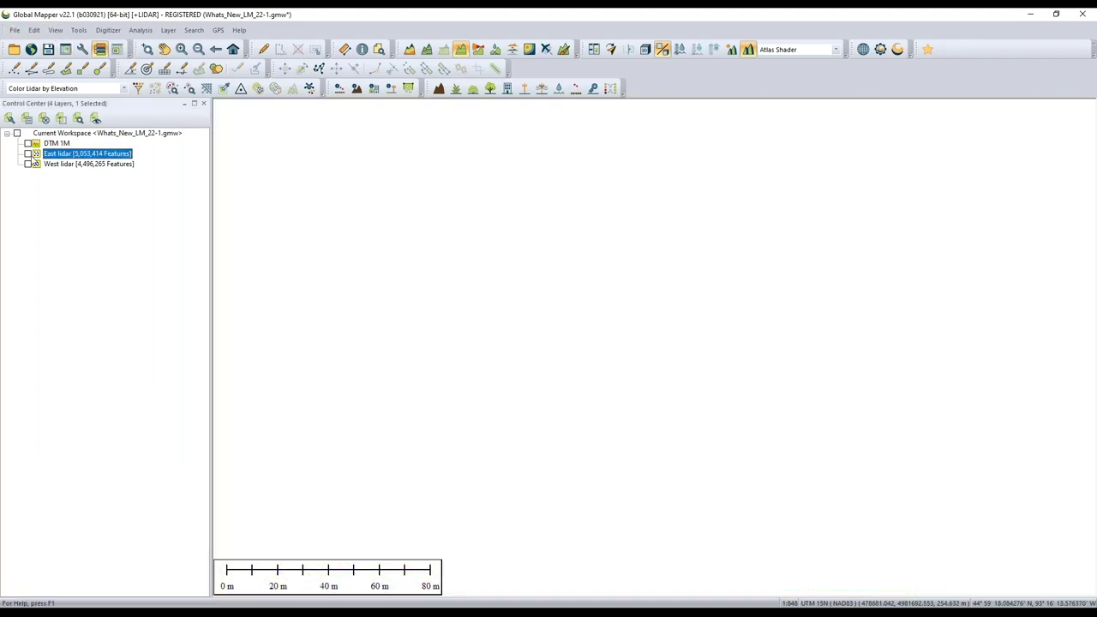
pyautogui.click(28, 164)
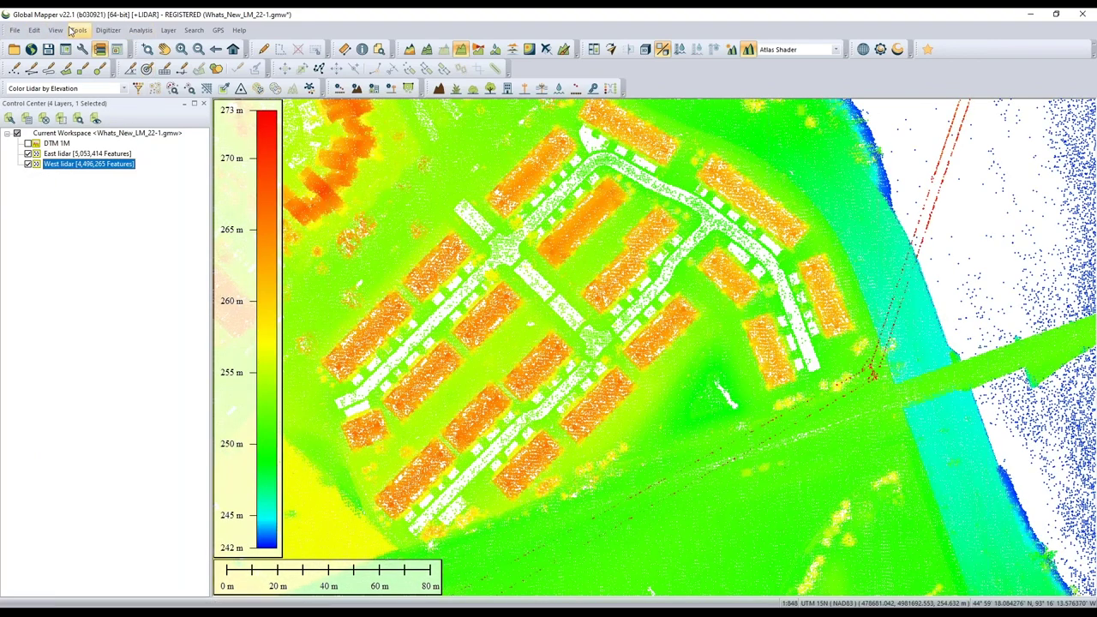
pyautogui.click(54, 30)
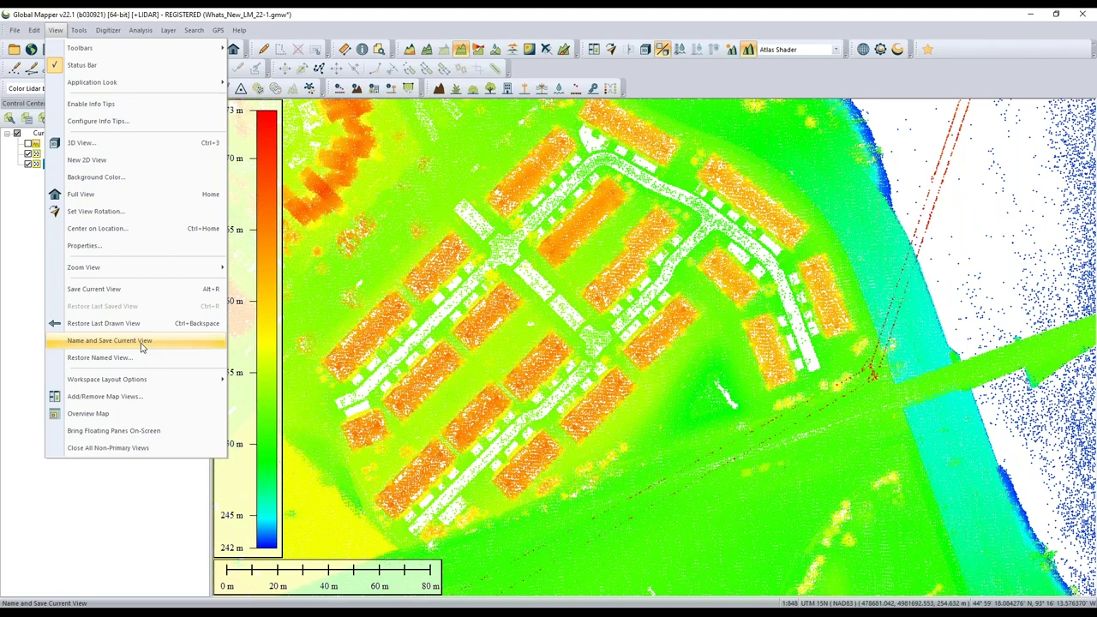
pyautogui.click(316, 284)
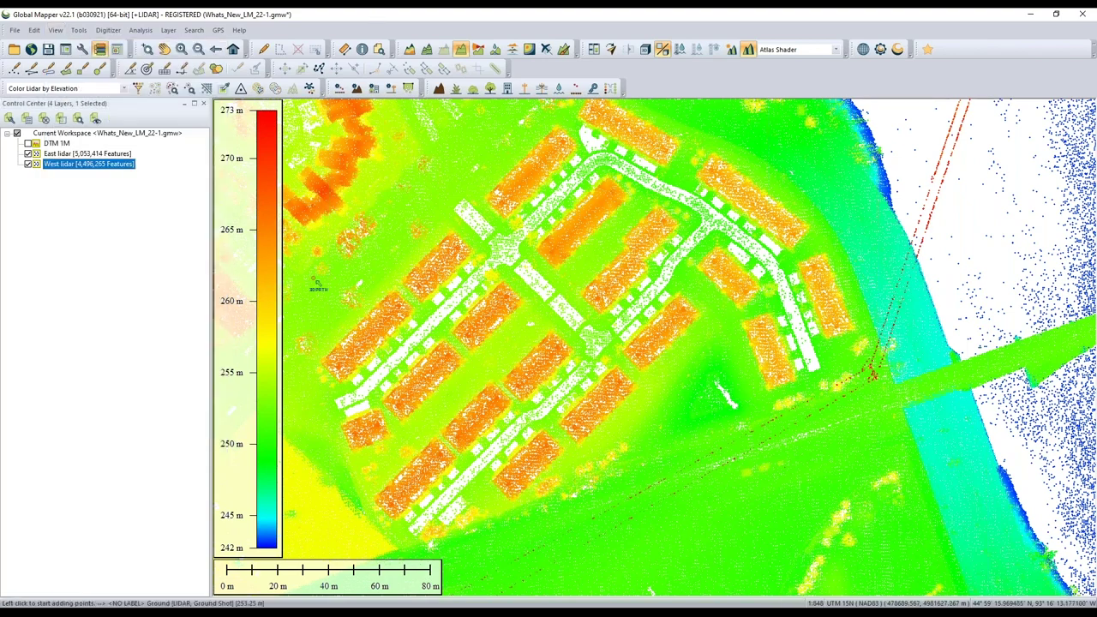